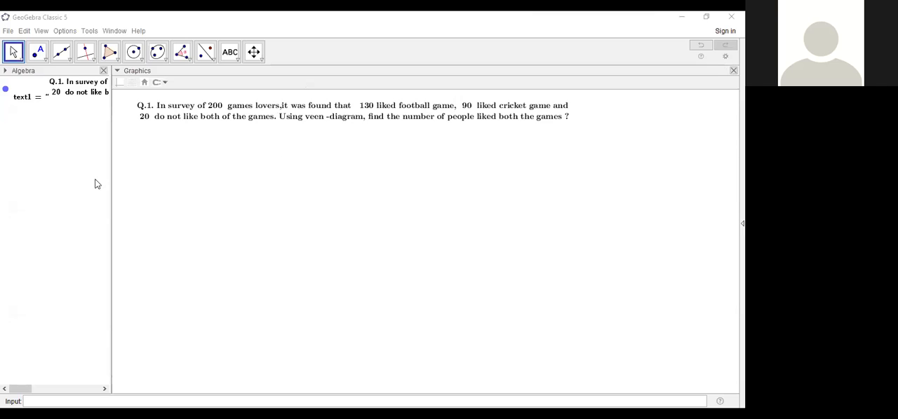
Step: Set the text size of the Q.1 survey question to Medium
{"action": "left_click", "coordinate": [182, 115]}
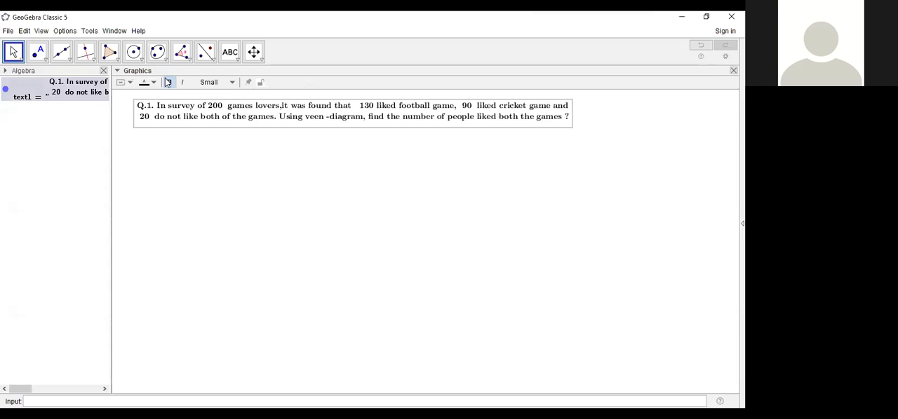
{"action": "left_click", "coordinate": [231, 83]}
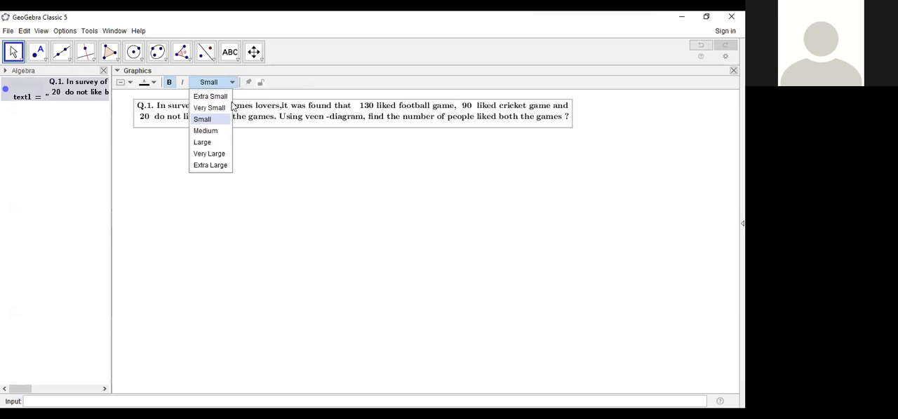
{"action": "left_click", "coordinate": [206, 131]}
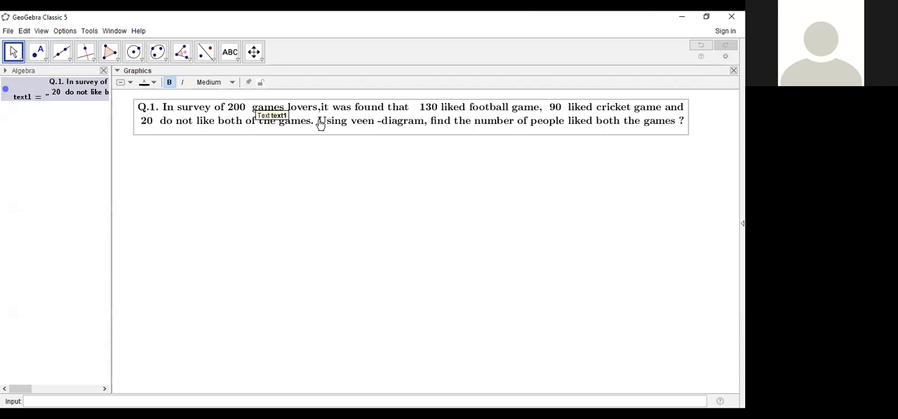
{"action": "left_click", "coordinate": [241, 62]}
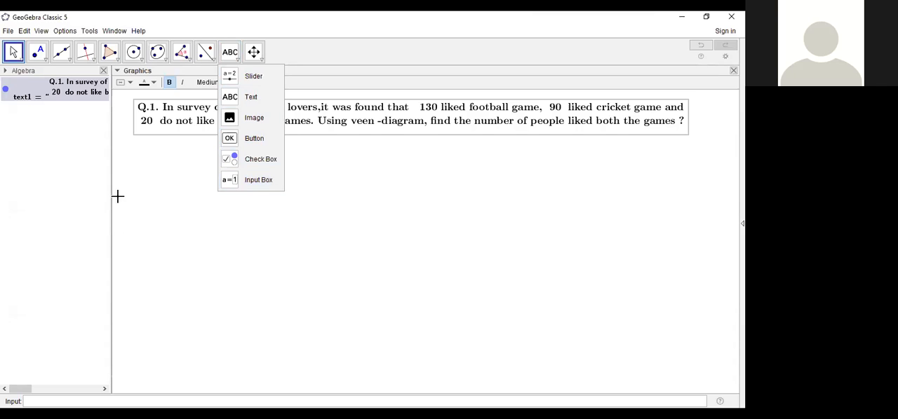
{"action": "left_click", "coordinate": [337, 161]}
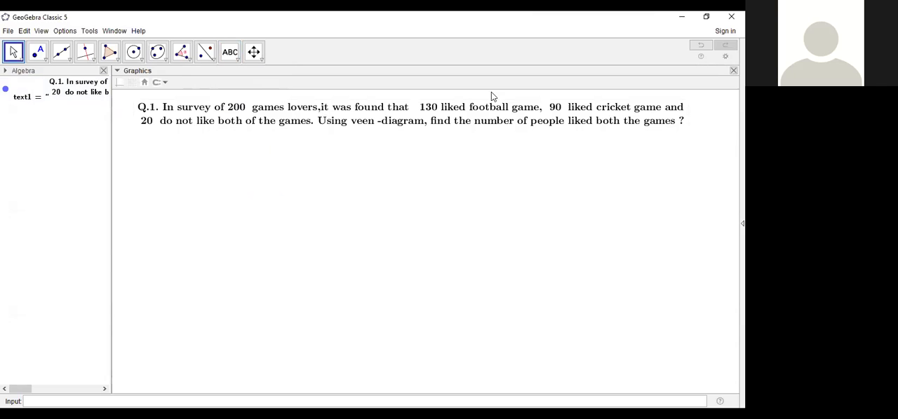
{"action": "left_click", "coordinate": [565, 40]}
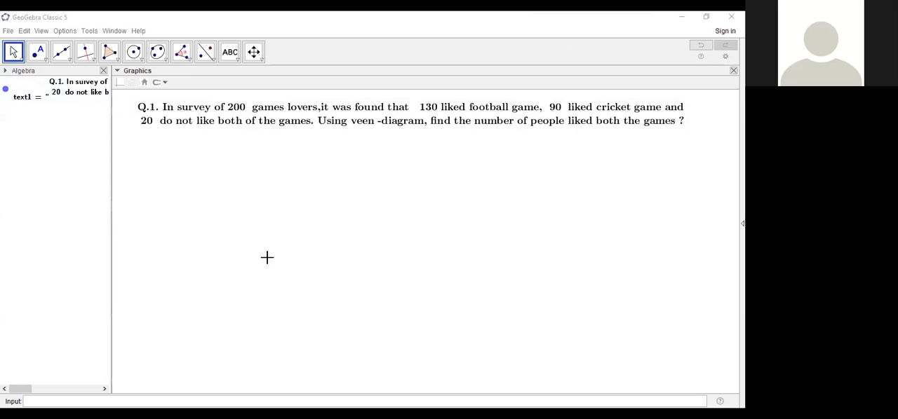
{"action": "left_click", "coordinate": [543, 255]}
Step: Start a new text object in the empty area below the question
{"action": "left_click", "coordinate": [240, 60]}
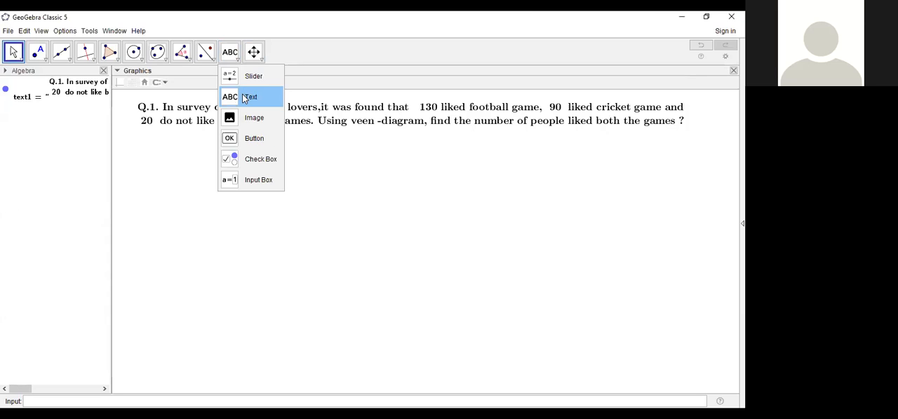
{"action": "left_click", "coordinate": [246, 97]}
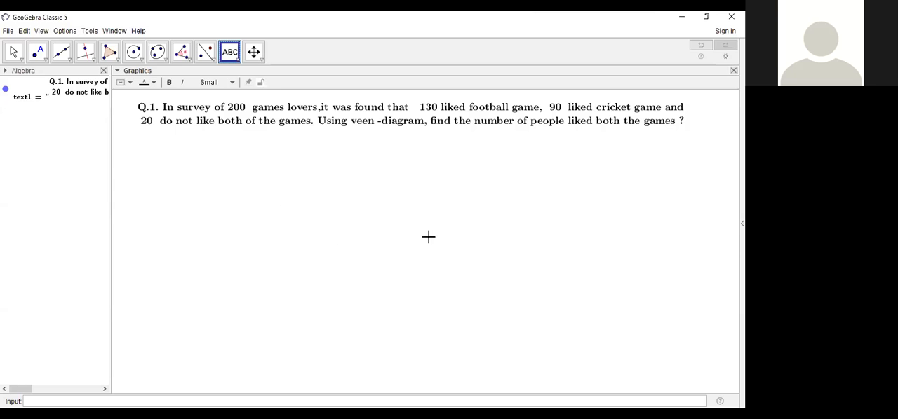
{"action": "left_click", "coordinate": [388, 203]}
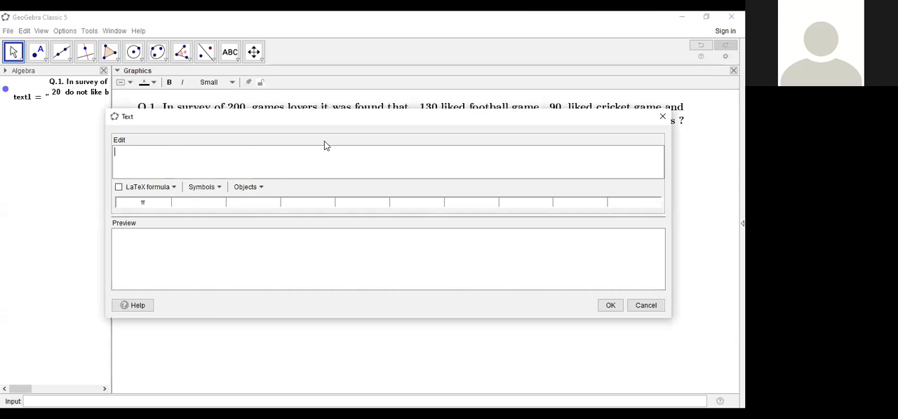
Step: Set the application's global font size to 20 pt
{"action": "left_click", "coordinate": [45, 32]}
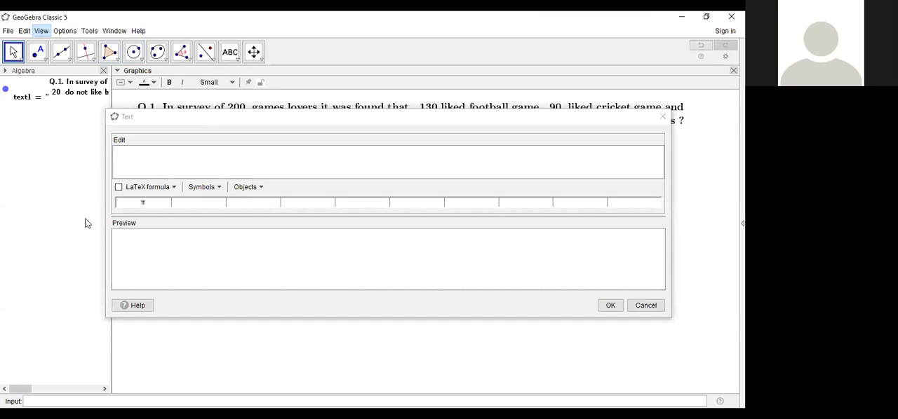
{"action": "left_click", "coordinate": [86, 31]}
{"action": "mouse_move", "coordinate": [65, 30]}
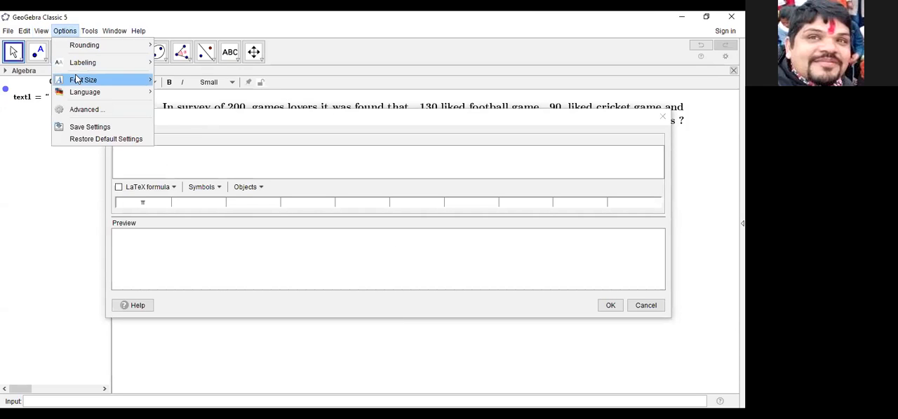
{"action": "mouse_move", "coordinate": [77, 80]}
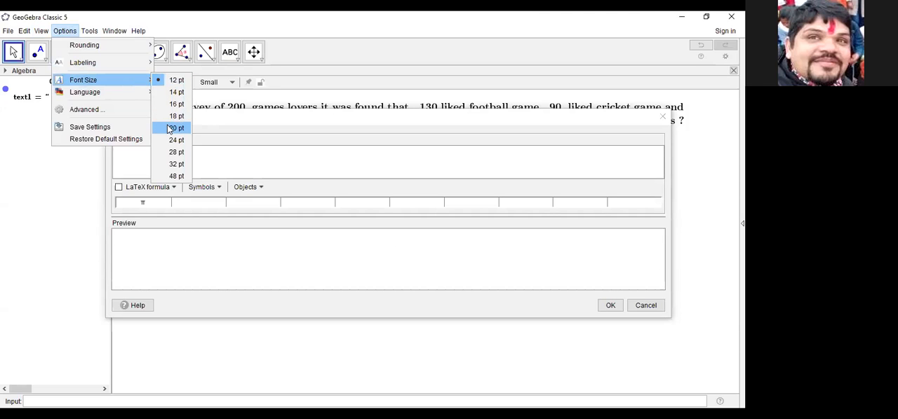
{"action": "left_click", "coordinate": [170, 129]}
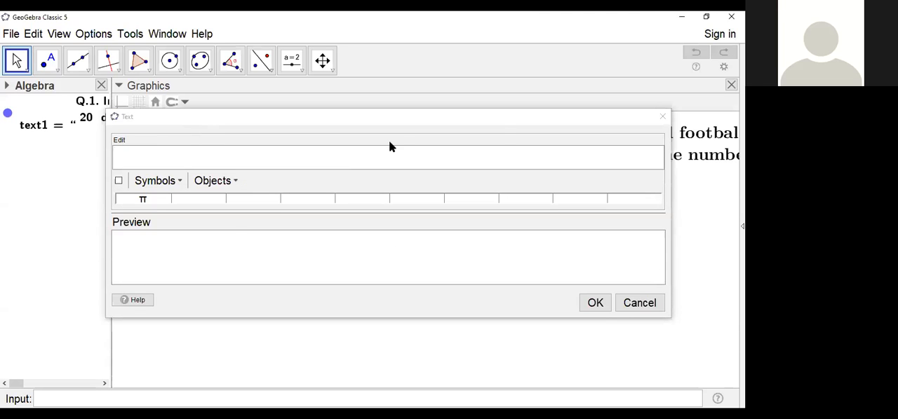
Step: Paste the copied LaTeX code of the survey question into the new text and make the editing dialog taller
{"action": "left_click", "coordinate": [129, 158]}
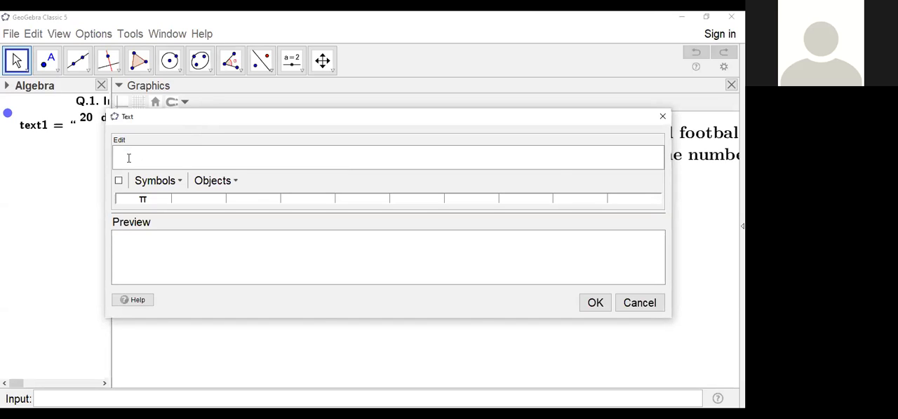
{"action": "key", "text": "ctrl+v"}
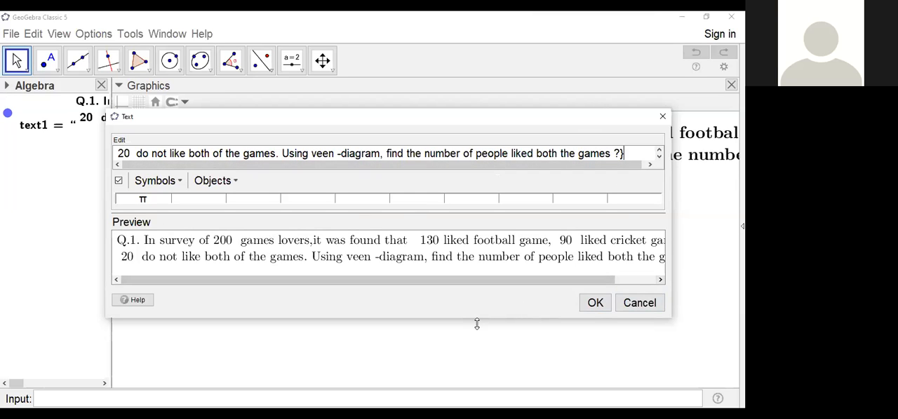
{"action": "left_click_drag", "start_coordinate": [477, 324], "coordinate": [477, 401]}
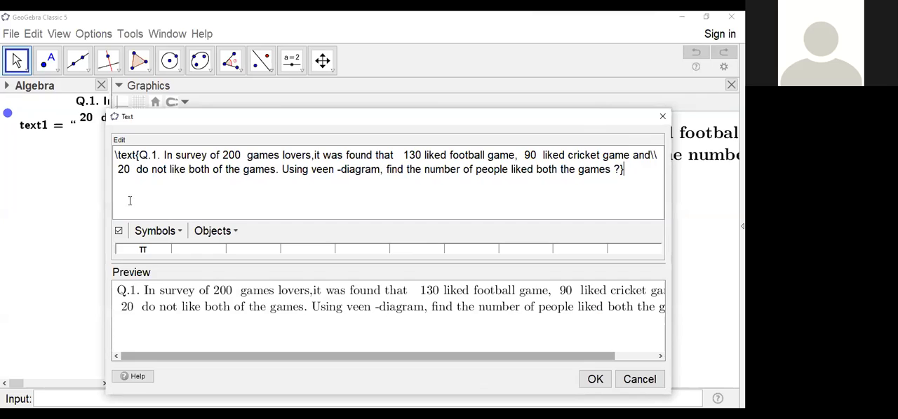
Step: Delete the opening \text{ from the pasted question, enlarge the dialog, and close it without saving the text
{"action": "left_click", "coordinate": [141, 155]}
{"action": "key", "text": "BackSpace"}
{"action": "key", "text": "BackSpace"}
{"action": "key", "text": "BackSpace"}
{"action": "key", "text": "BackSpace"}
{"action": "key", "text": "BackSpace"}
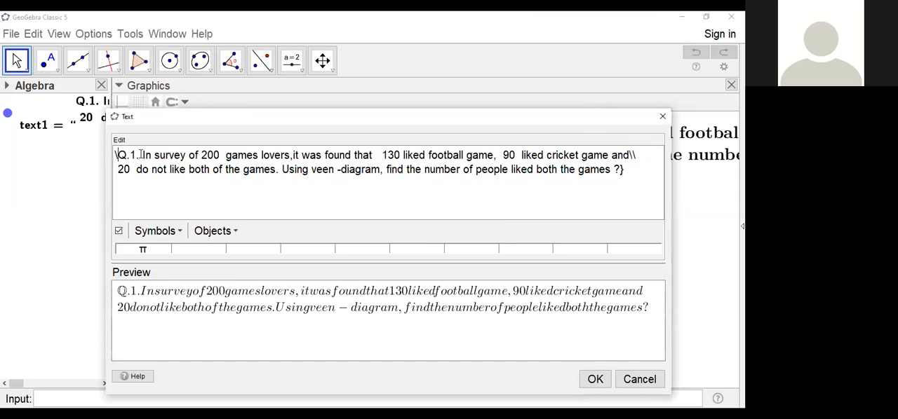
{"action": "key", "text": "BackSpace"}
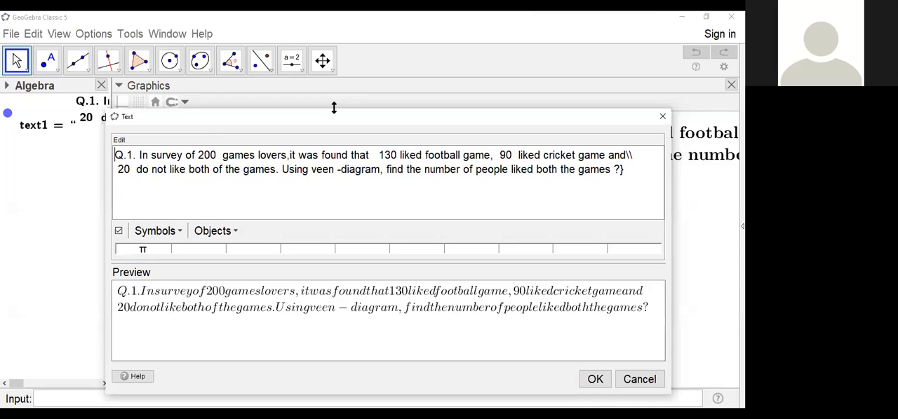
{"action": "left_click_drag", "start_coordinate": [334, 107], "coordinate": [333, 103]}
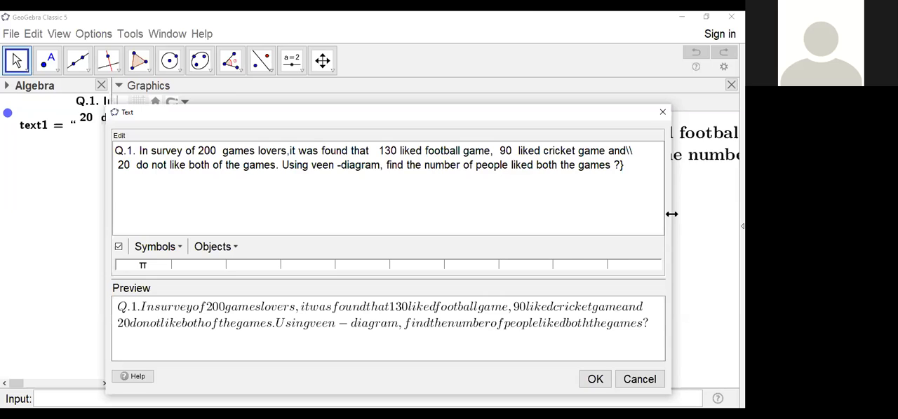
{"action": "left_click_drag", "start_coordinate": [672, 214], "coordinate": [694, 224]}
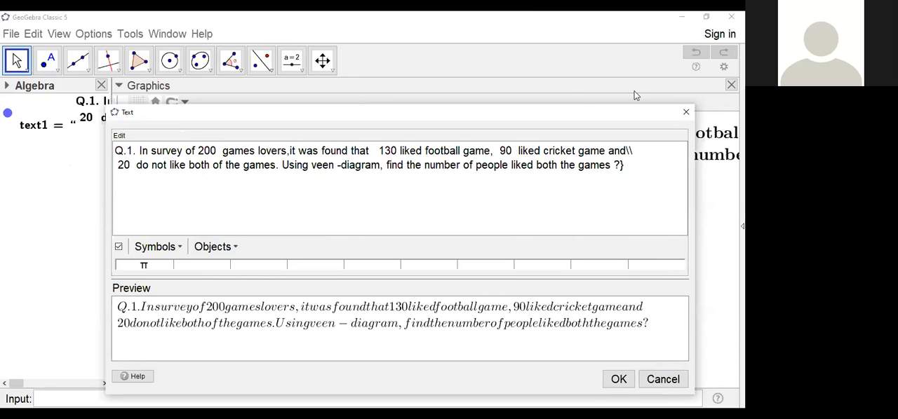
{"action": "left_click", "coordinate": [685, 113]}
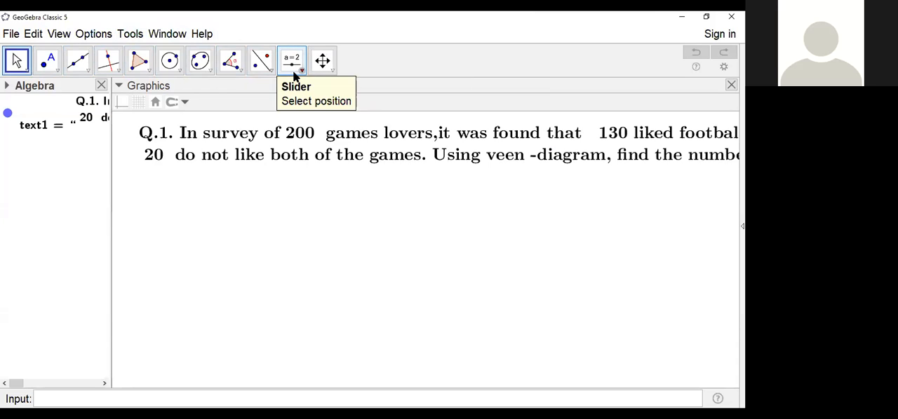
Step: Start another text object below the question and paste the question's LaTeX code into it
{"action": "left_click", "coordinate": [300, 72]}
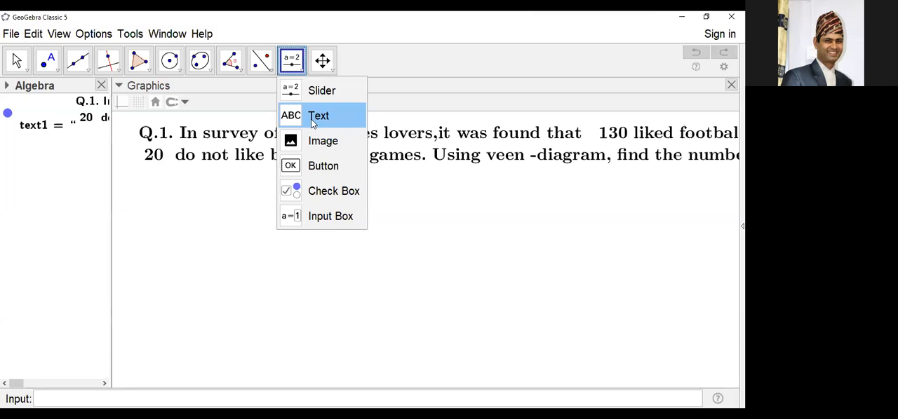
{"action": "left_click", "coordinate": [313, 118]}
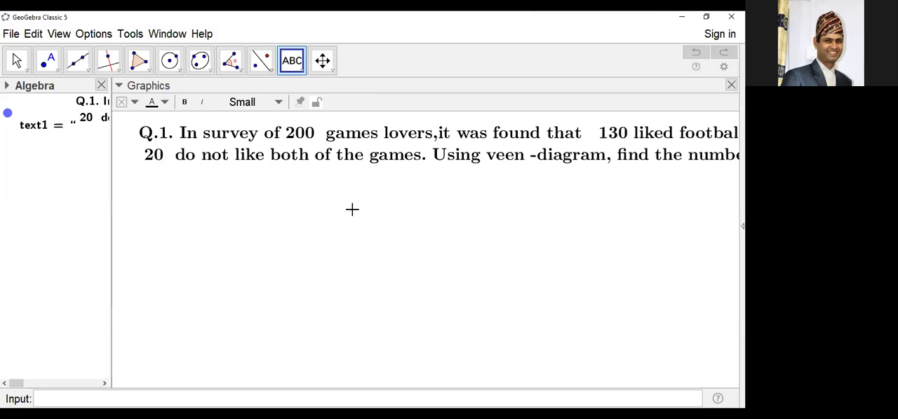
{"action": "left_click", "coordinate": [365, 240]}
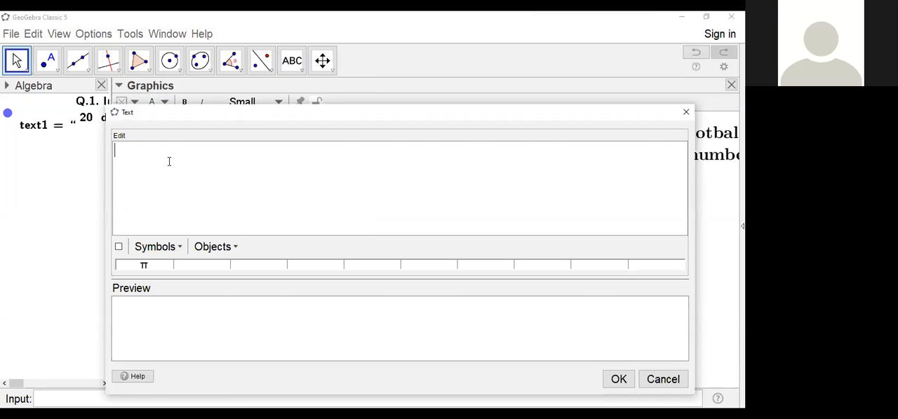
{"action": "type", "text": "\\text{Q.1. In survey of 200  games lovers,it was found that   130 liked football game,  90  liked cricket game and\\\\  20  do not like both of the games. Using veen -diagram, find the number of people liked both the games ?}"}
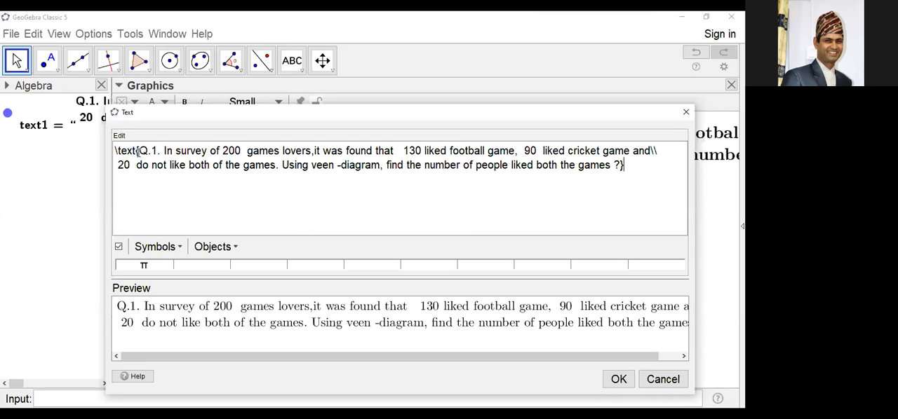
Step: Remove the \text command before the opening brace, retype it to compare the preview, and discard the text
{"action": "key", "text": "BackSpace"}
{"action": "key", "text": "BackSpace"}
{"action": "key", "text": "BackSpace"}
{"action": "key", "text": "BackSpace"}
{"action": "key", "text": "BackSpace"}
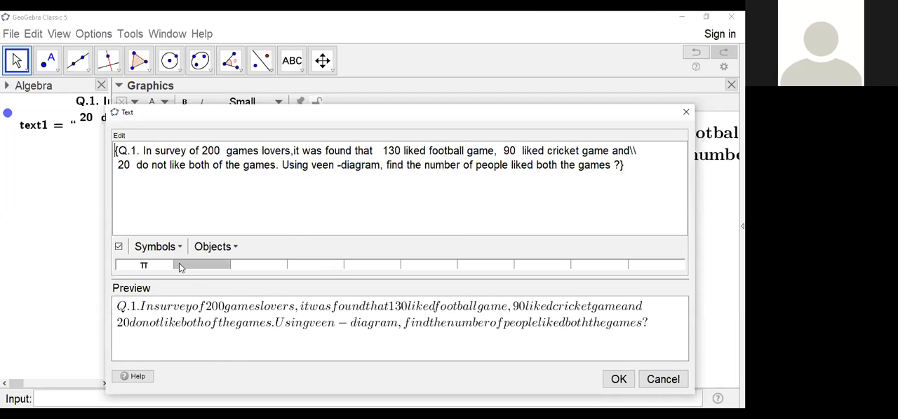
{"action": "type", "text": "\\"}
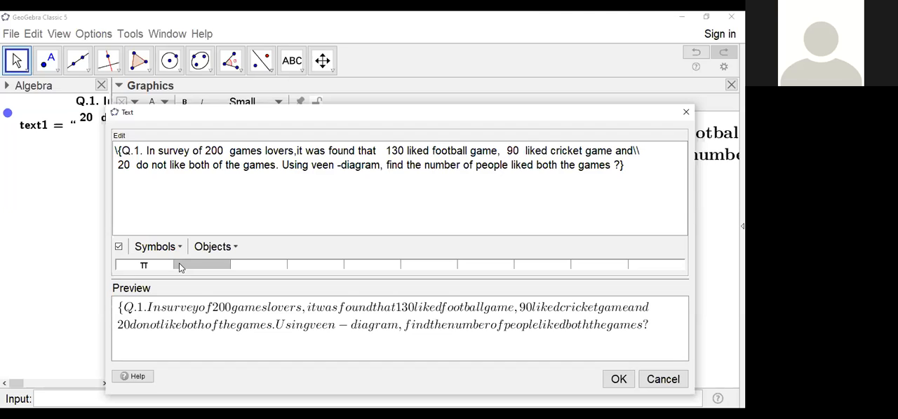
{"action": "type", "text": "text"}
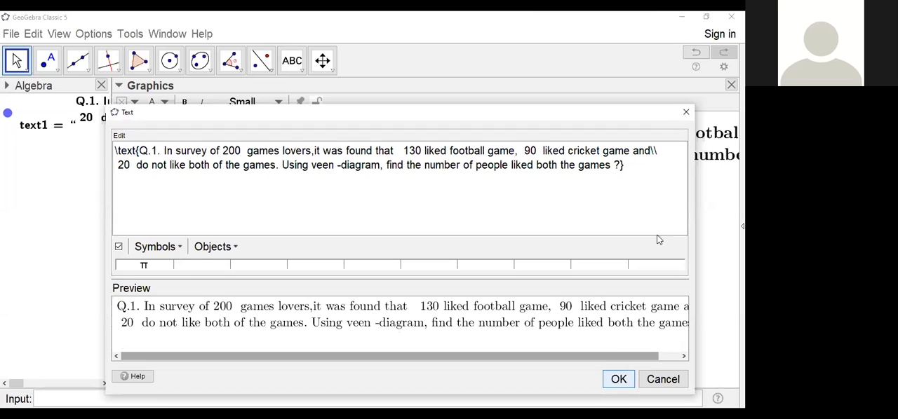
{"action": "left_click", "coordinate": [687, 113]}
Step: Start a new LaTeX text object below the question and enter an empty \text{} command
{"action": "left_click", "coordinate": [292, 61]}
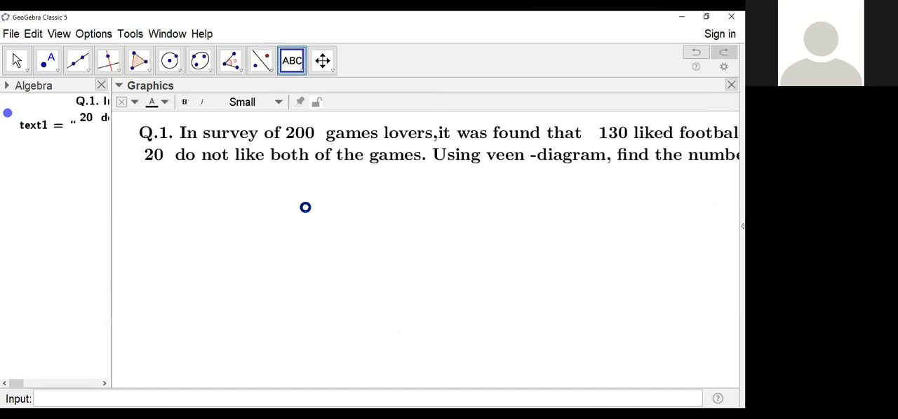
{"action": "left_click", "coordinate": [305, 208]}
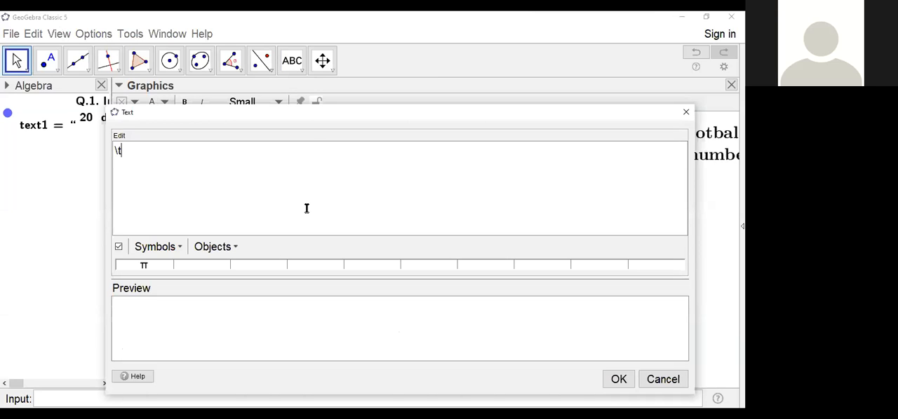
{"action": "type", "text": "ext{}"}
{"action": "key", "text": "Left"}
Step: Write "my name is" followed by the person's full name inside the braces of the \text command
{"action": "type", "text": "my nam"}
{"action": "key", "text": "BackSpace"}
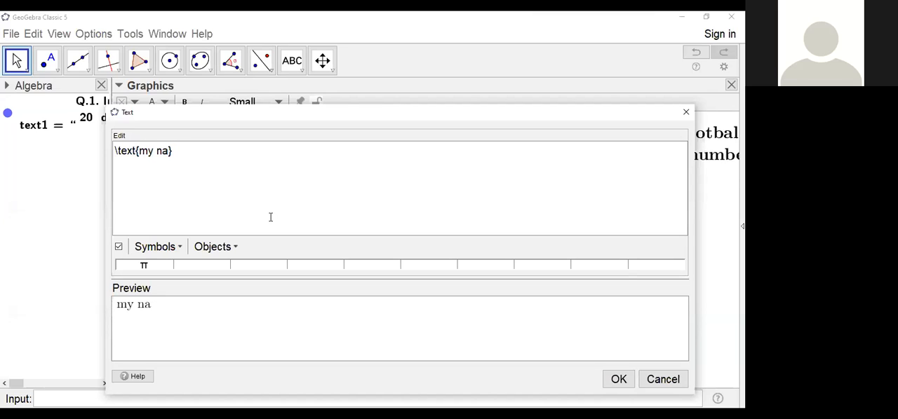
{"action": "type", "text": "me "}
{"action": "type", "text": "is m"}
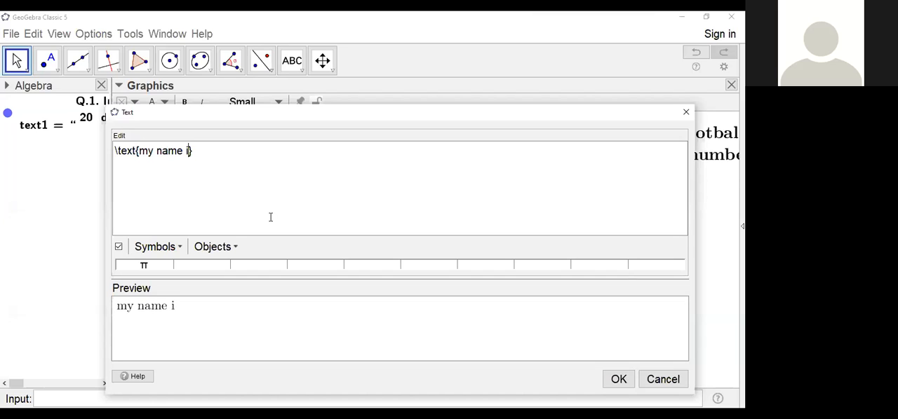
{"action": "type", "text": "a"}
{"action": "key", "text": "BackSpace"}
{"action": "key", "text": "BackSpace"}
{"action": "type", "text": "namaraj jaishi"}
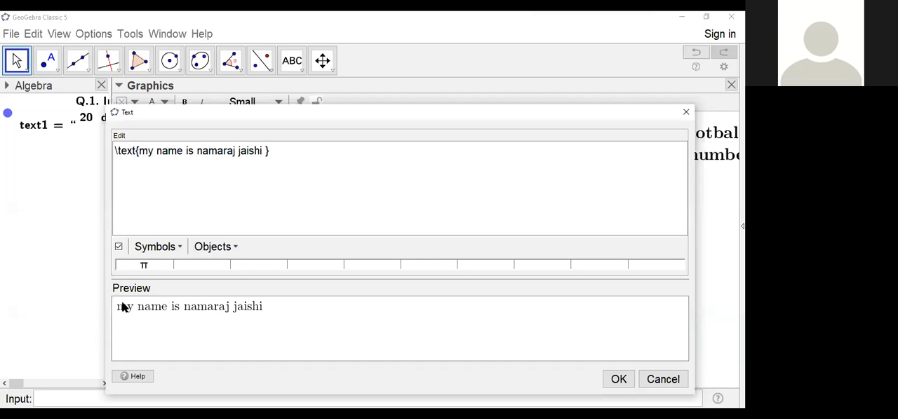
Step: Remove the trailing space after the name and add a \\ line break, moving the closing brace to a new line
{"action": "left_click", "coordinate": [266, 150]}
{"action": "key", "text": "BackSpace"}
{"action": "key", "text": "BackSpace"}
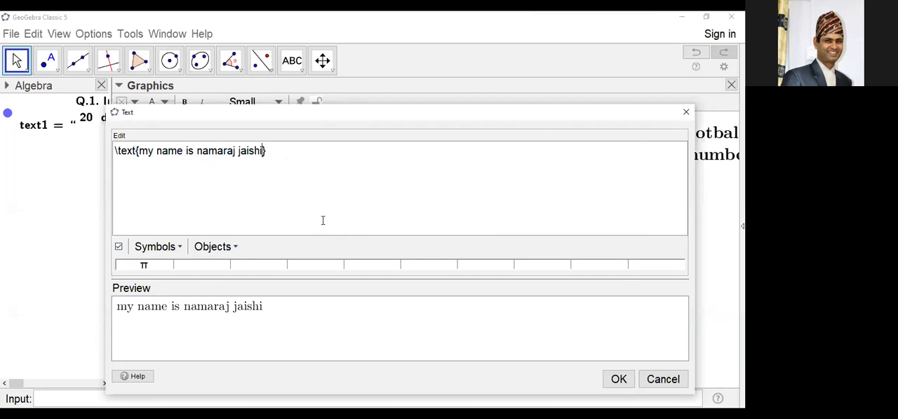
{"action": "type", "text": "\\\\"}
{"action": "key", "text": "Return"}
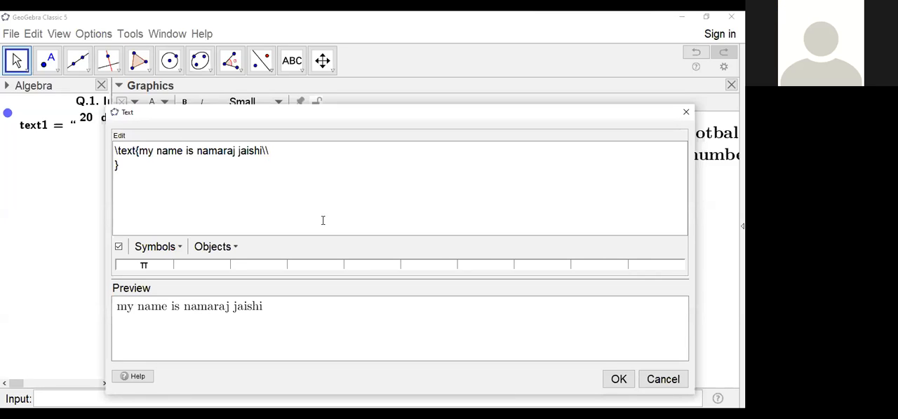
Step: Write "i live in surkhet" on the second line inside the \text braces, and discard the new text object
{"action": "type", "text": "i lin"}
{"action": "key", "text": "BackSpace"}
{"action": "type", "text": "ve i"}
{"action": "type", "text": "n surk"}
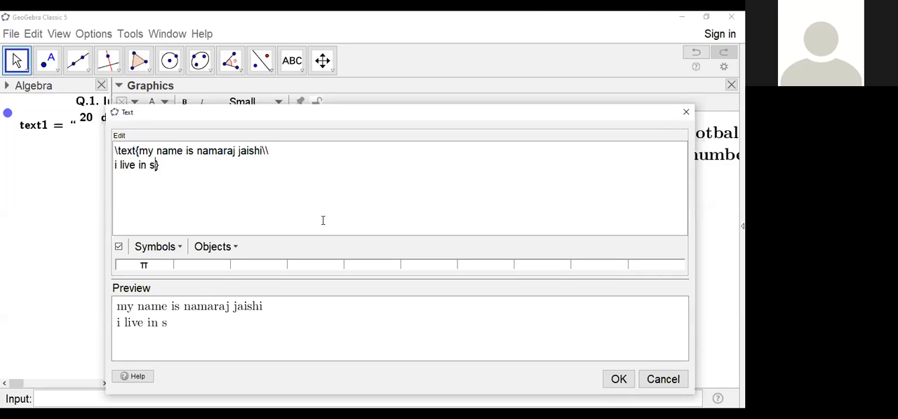
{"action": "type", "text": "het"}
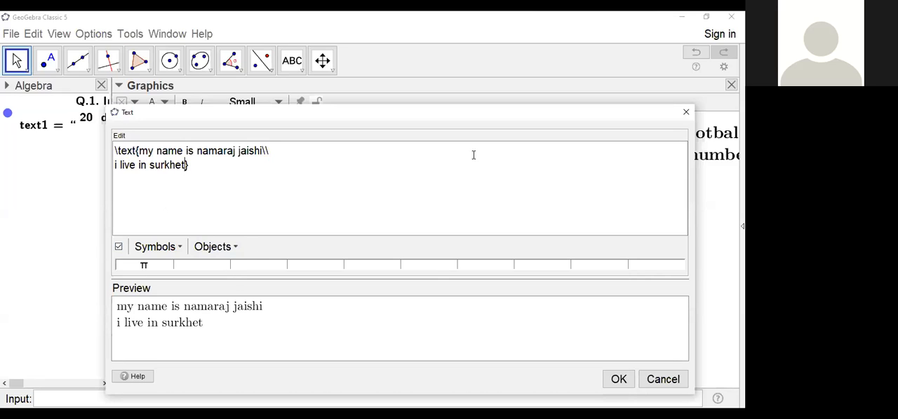
{"action": "left_click", "coordinate": [685, 116]}
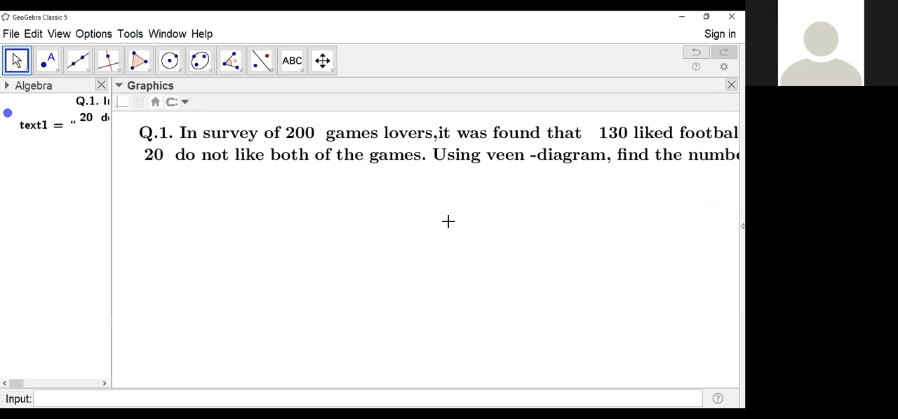
Step: Open the Venn-diagram question text to review its LaTeX code, and close it without editing
{"action": "left_click", "coordinate": [424, 140]}
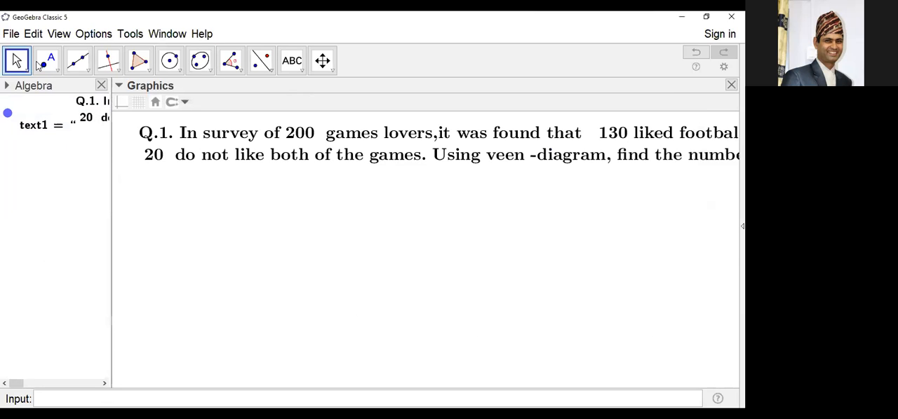
{"action": "double_click", "coordinate": [349, 143]}
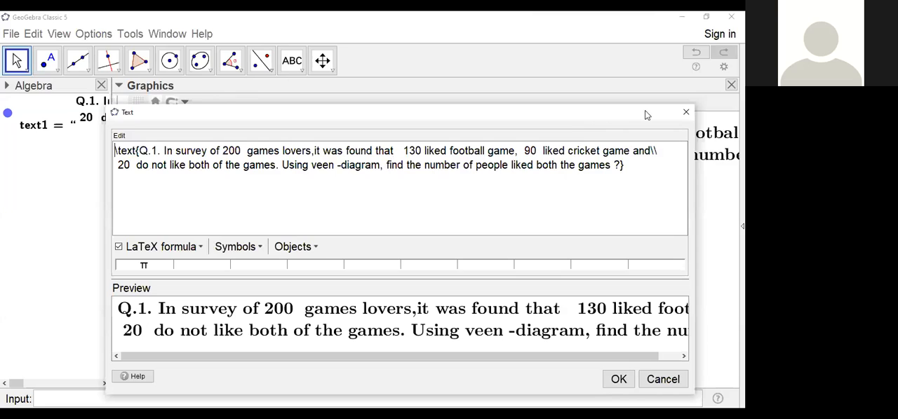
{"action": "left_click", "coordinate": [686, 112]}
Step: Set the question text's size to Small and deselect the text
{"action": "left_click", "coordinate": [265, 154]}
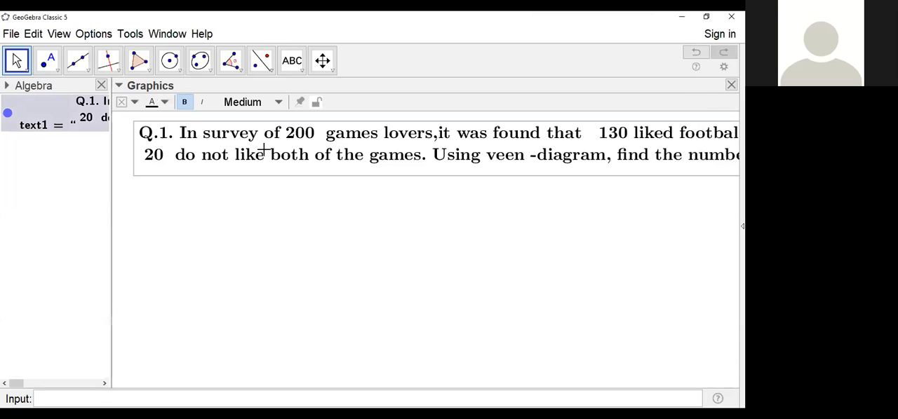
{"action": "left_click", "coordinate": [279, 103]}
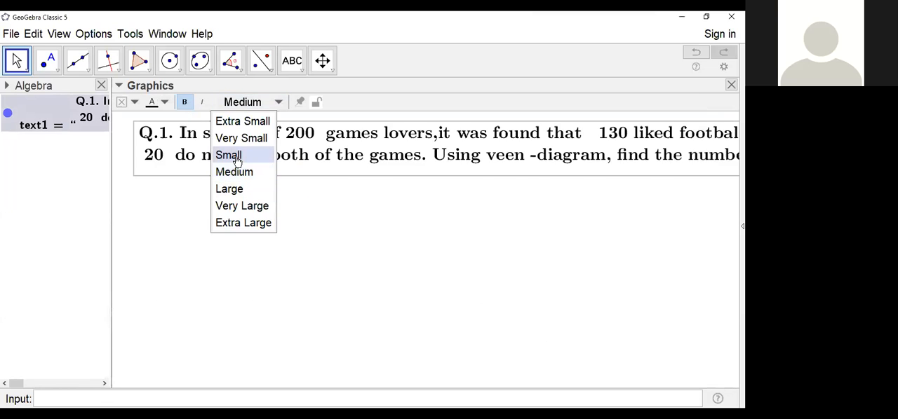
{"action": "left_click", "coordinate": [235, 155]}
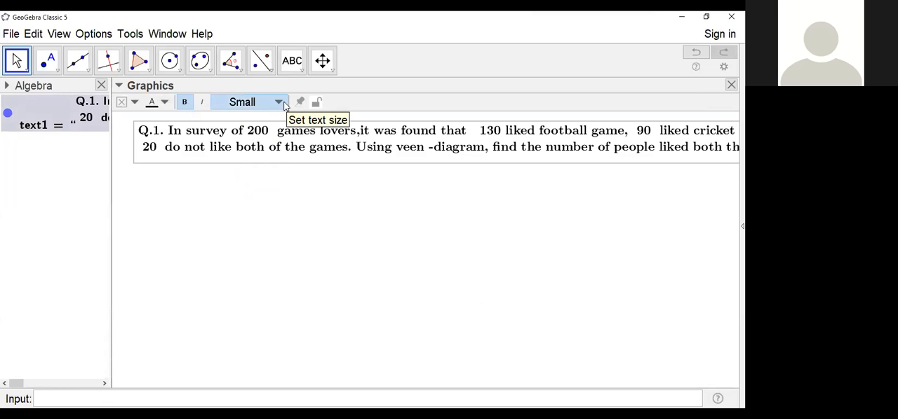
{"action": "left_click", "coordinate": [282, 103]}
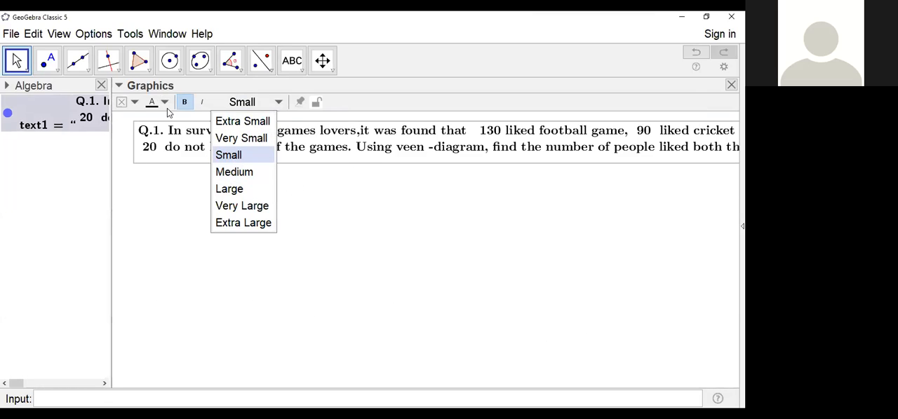
{"action": "left_click", "coordinate": [402, 230]}
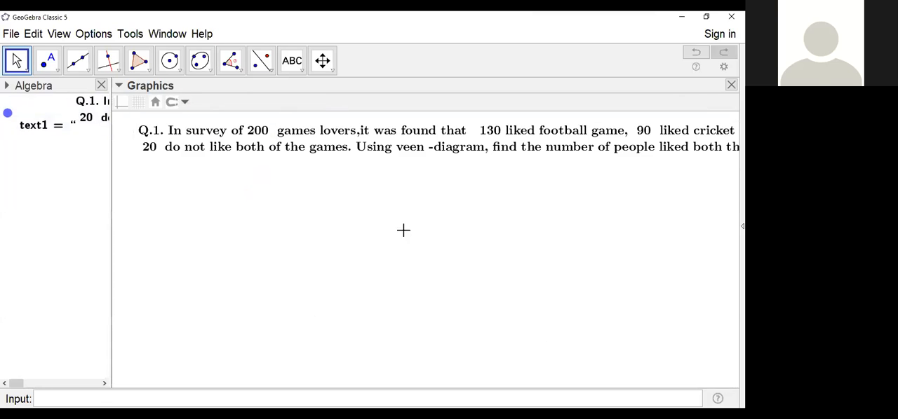
Step: Shift the question text slightly left and narrow the Algebra view to widen the Graphics view
{"action": "mouse_move", "coordinate": [365, 139]}
{"action": "left_mouse_down"}
{"action": "mouse_move", "coordinate": [342, 132]}
{"action": "mouse_move", "coordinate": [351, 144]}
{"action": "left_mouse_up"}
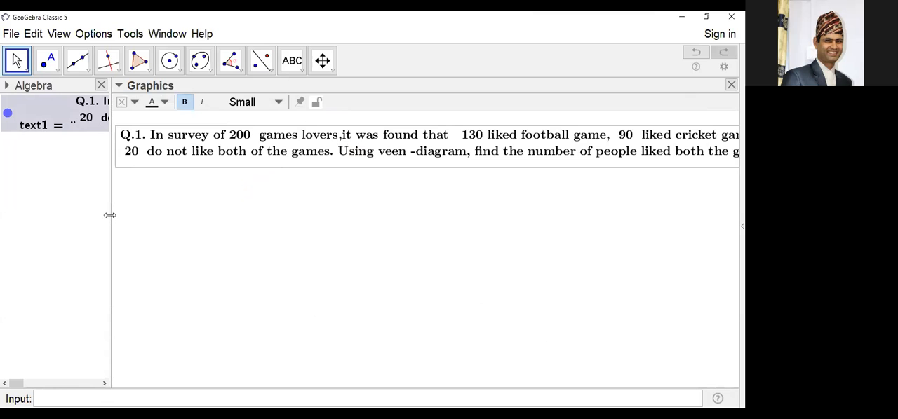
{"action": "left_click_drag", "start_coordinate": [110, 216], "coordinate": [85, 215]}
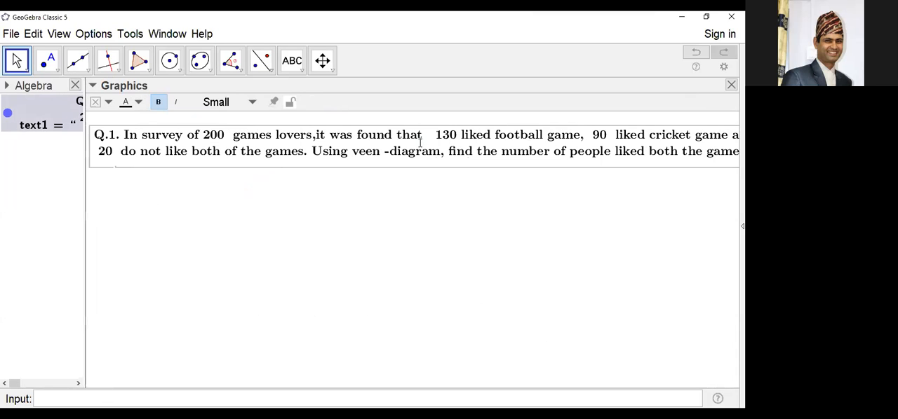
{"action": "double_click", "coordinate": [250, 178]}
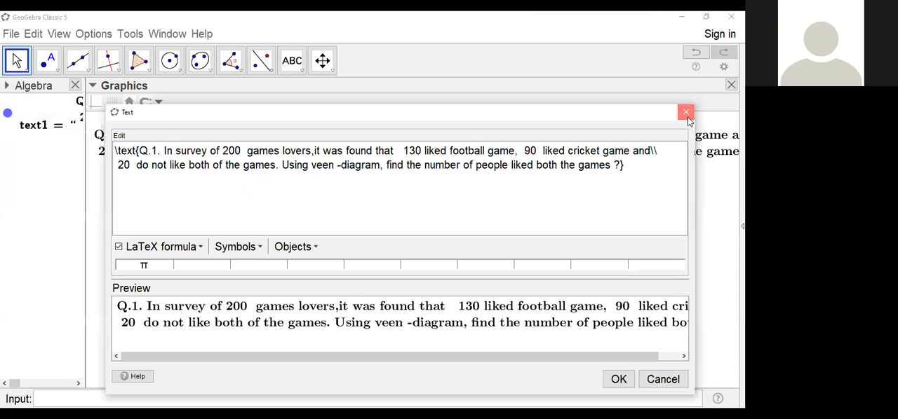
{"action": "key", "text": "Escape"}
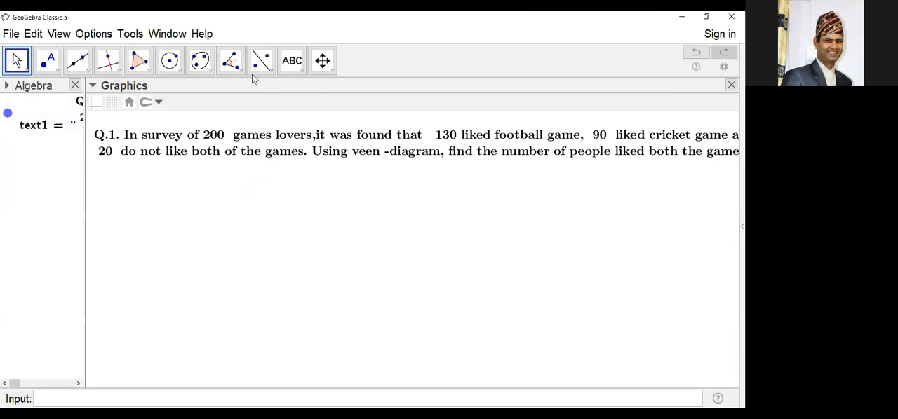
Step: Set the question text's size to Very Small and reposition it near the upper-left corner of the Graphics view
{"action": "left_click", "coordinate": [141, 148]}
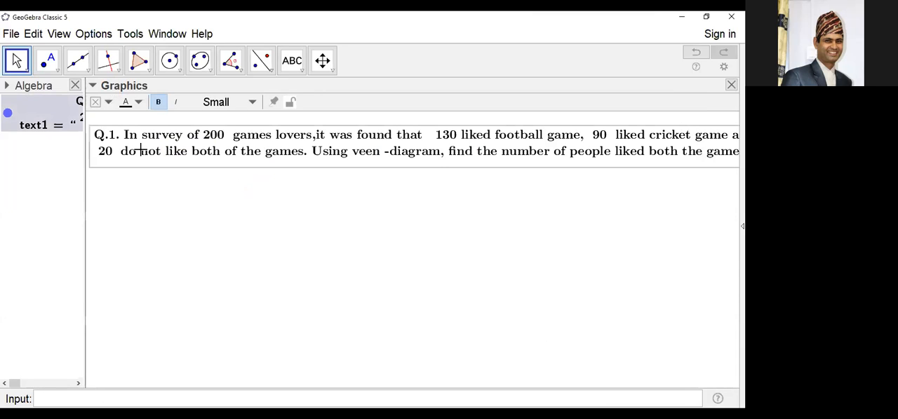
{"action": "left_click", "coordinate": [252, 104]}
{"action": "left_click", "coordinate": [215, 138]}
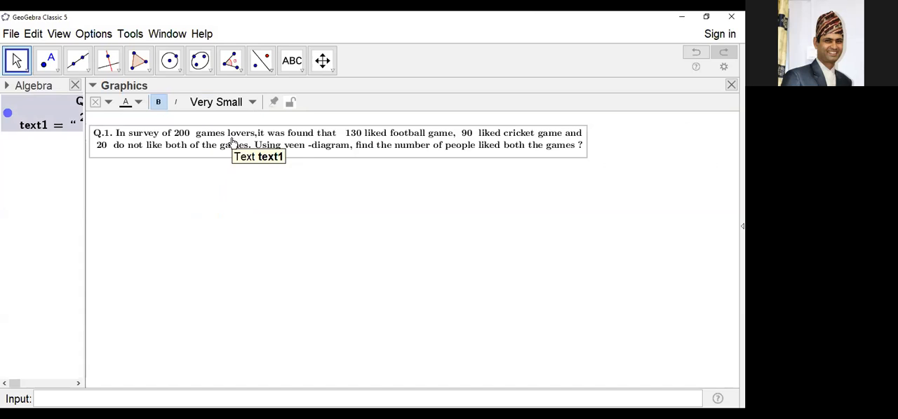
{"action": "left_click_drag", "start_coordinate": [467, 137], "coordinate": [501, 135]}
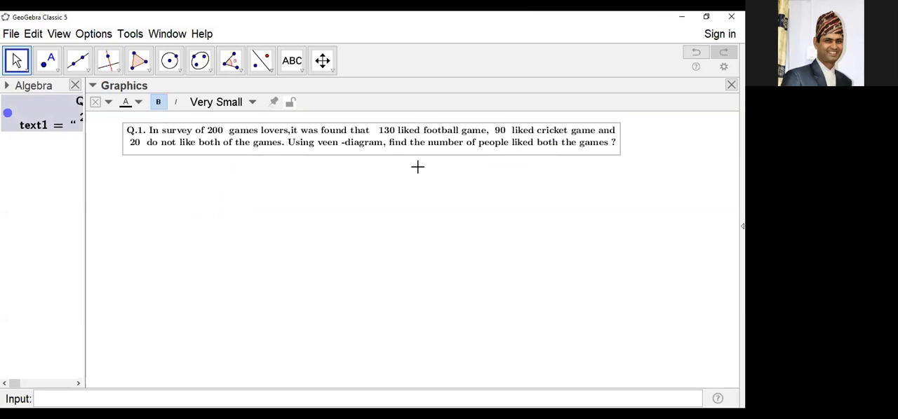
{"action": "left_click_drag", "start_coordinate": [411, 148], "coordinate": [397, 151]}
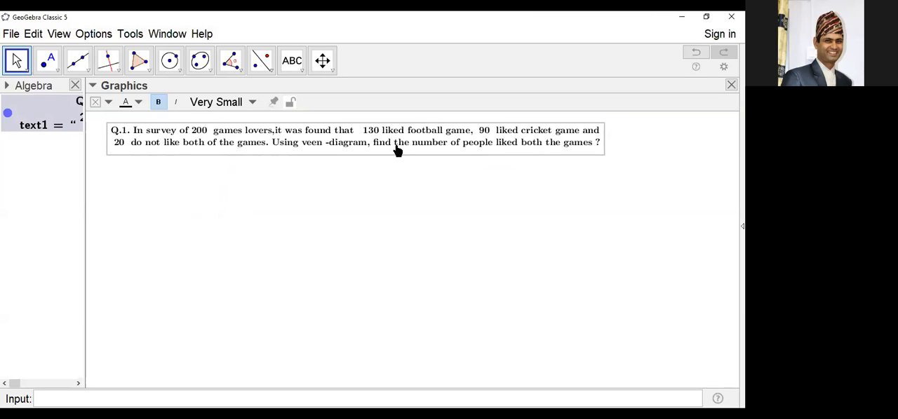
{"action": "left_click", "coordinate": [357, 223]}
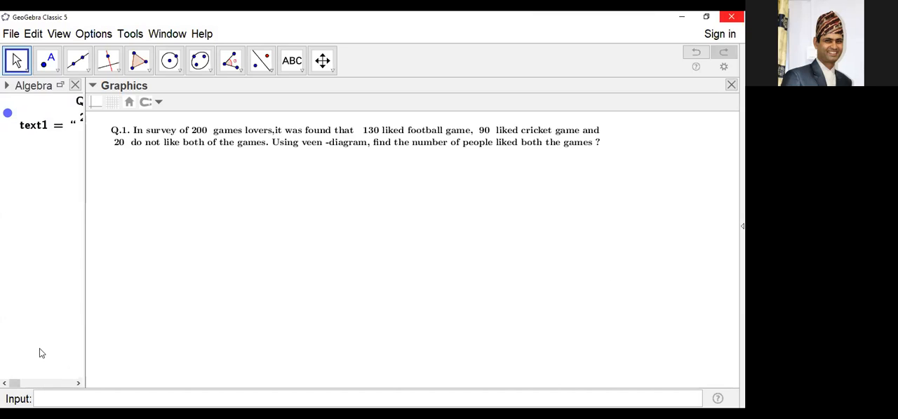
Step: Place the Input Bar above the views through the layout preferences, and close the preferences
{"action": "left_click", "coordinate": [64, 399]}
{"action": "left_click", "coordinate": [97, 37]}
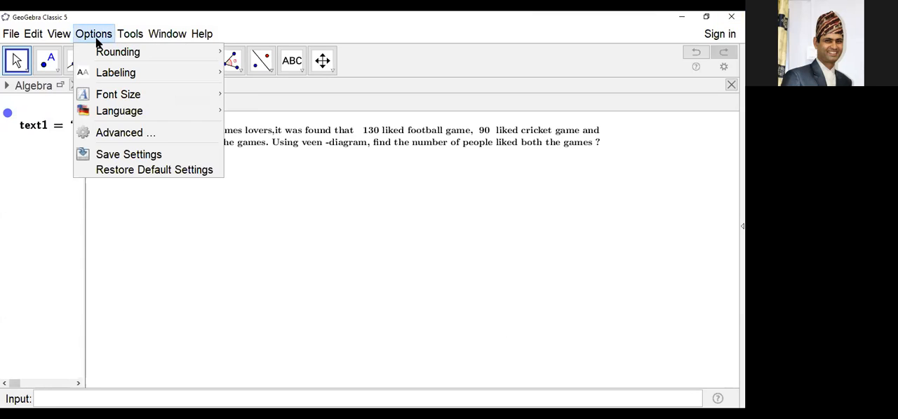
{"action": "mouse_move", "coordinate": [58, 35]}
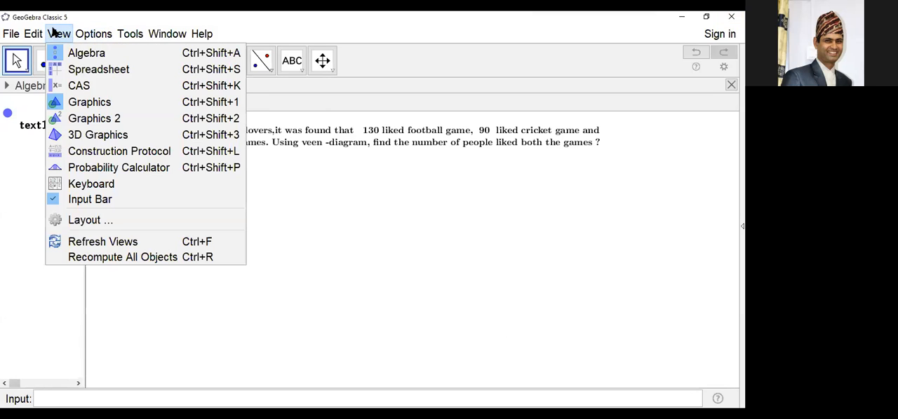
{"action": "left_click", "coordinate": [86, 219]}
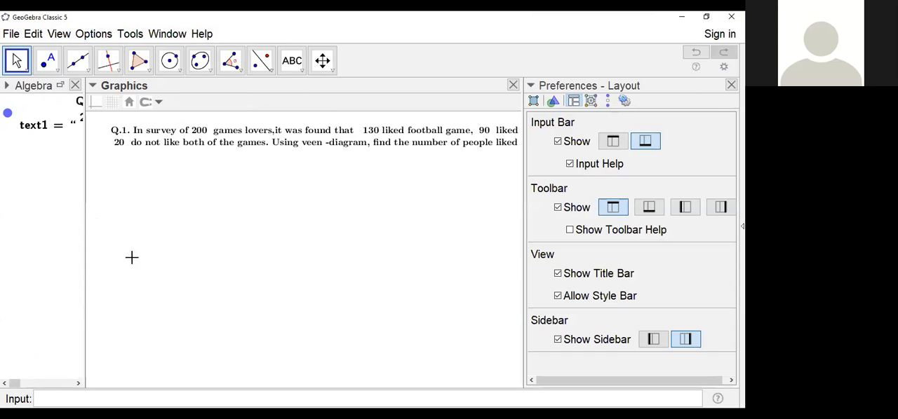
{"action": "left_click", "coordinate": [613, 141]}
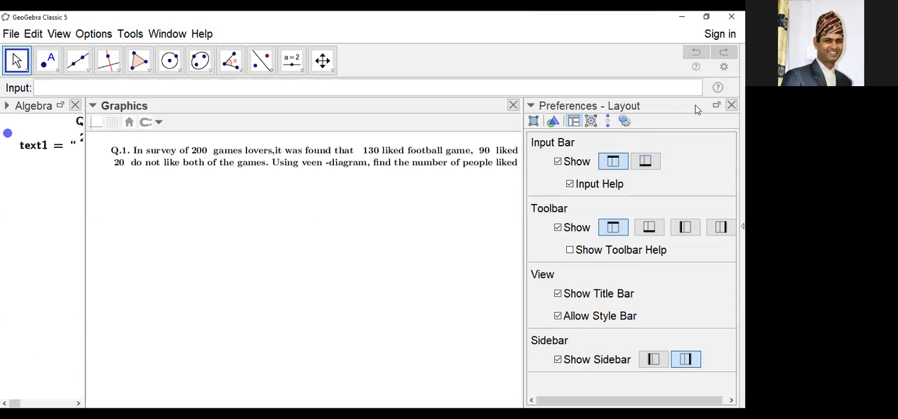
{"action": "left_click", "coordinate": [731, 105]}
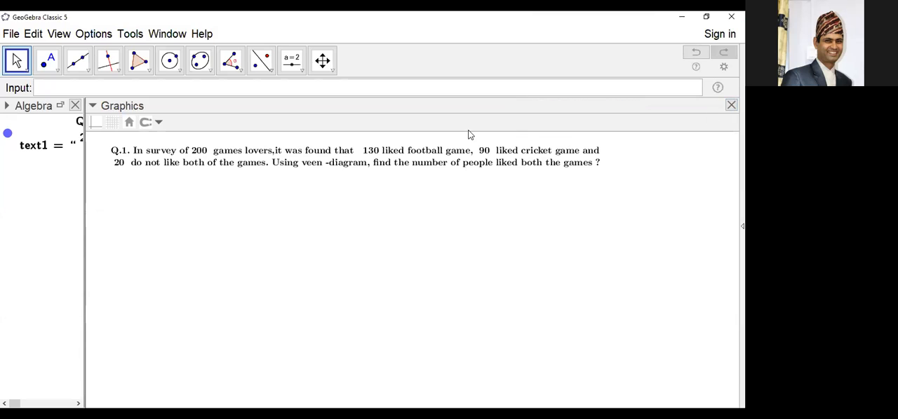
Step: Start a new text object below the question with LaTeX formula enabled and enter an empty \text{} command
{"action": "left_click", "coordinate": [301, 68]}
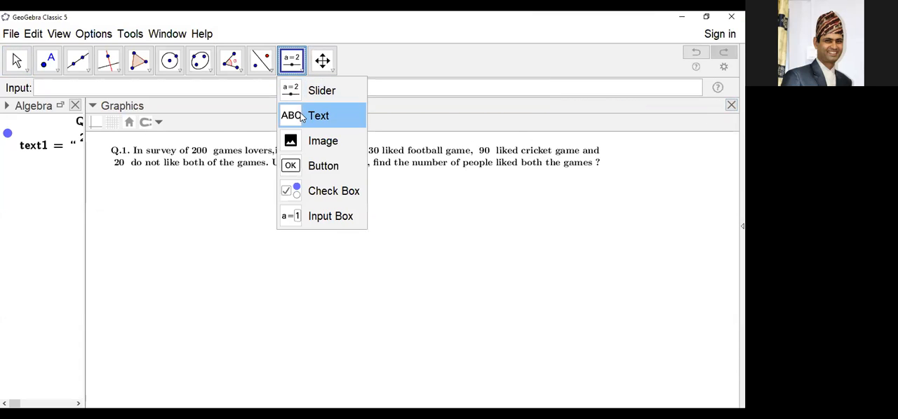
{"action": "left_click", "coordinate": [302, 117]}
{"action": "left_click", "coordinate": [307, 194]}
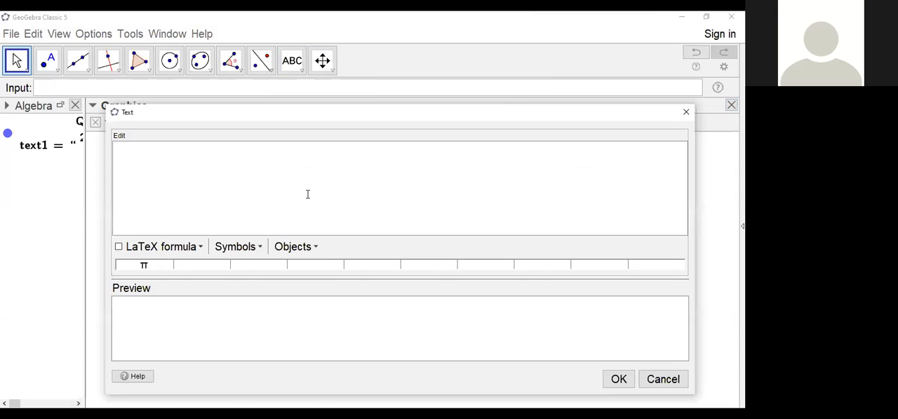
{"action": "type", "text": "\\te"}
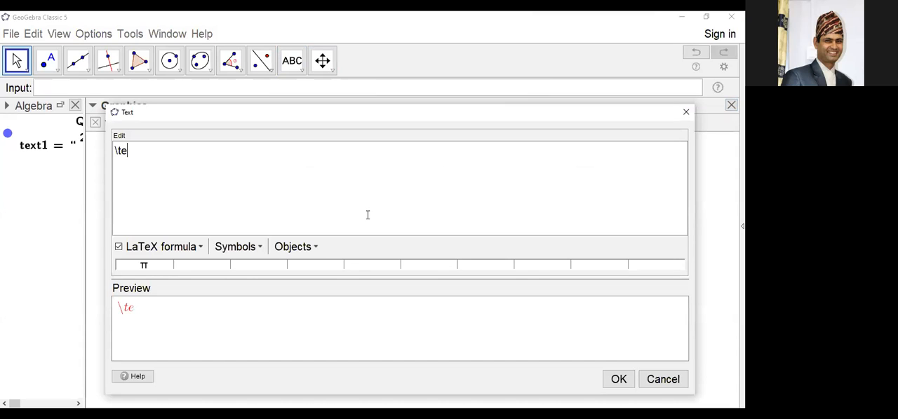
{"action": "type", "text": "xt{}"}
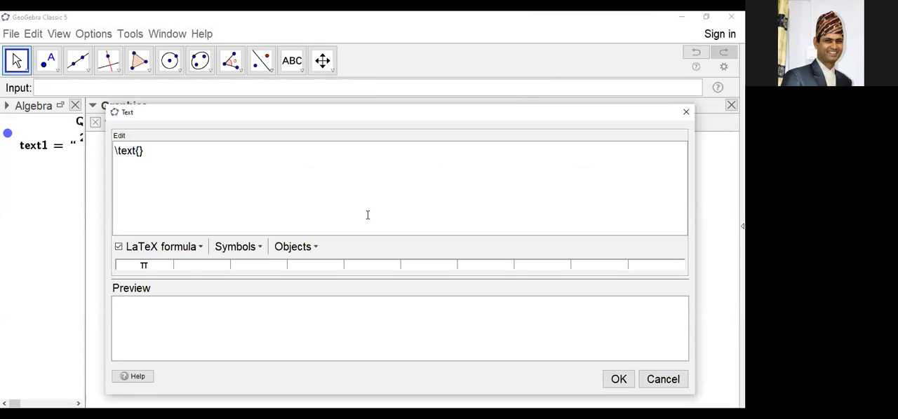
{"action": "key", "text": "Left"}
Step: Write "i am a", the person's full name and ". i live in Nepal" inside the \text braces, and discard the text
{"action": "type", "text": "i am "}
{"action": "type", "text": "a namar"}
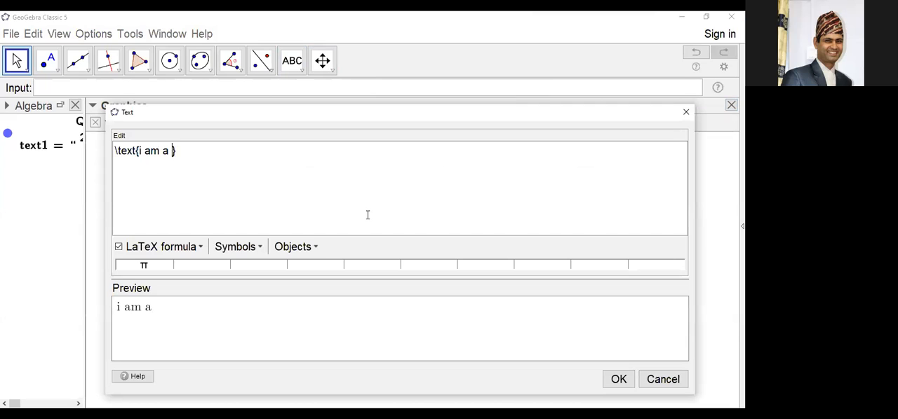
{"action": "type", "text": "aj jaishi "}
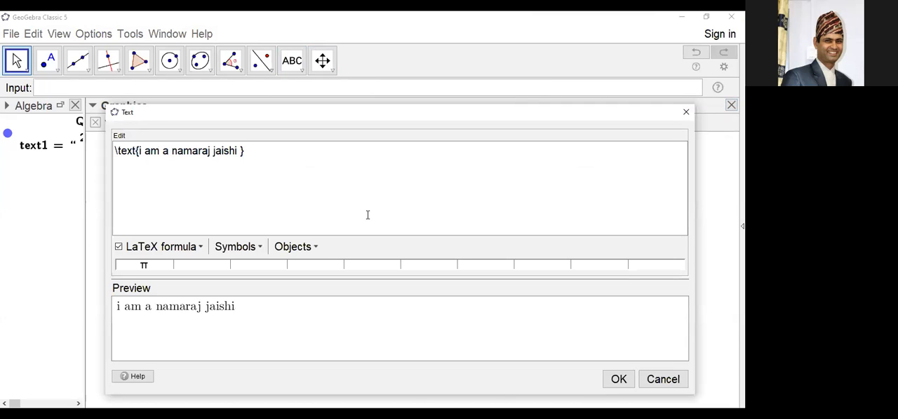
{"action": "type", "text": ". i l"}
{"action": "type", "text": "o"}
{"action": "key", "text": "BackSpace"}
{"action": "type", "text": "ive in "}
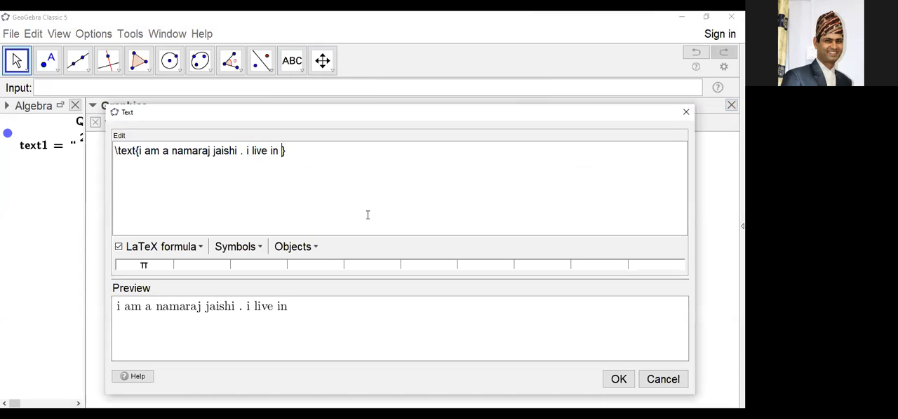
{"action": "type", "text": "Nepal"}
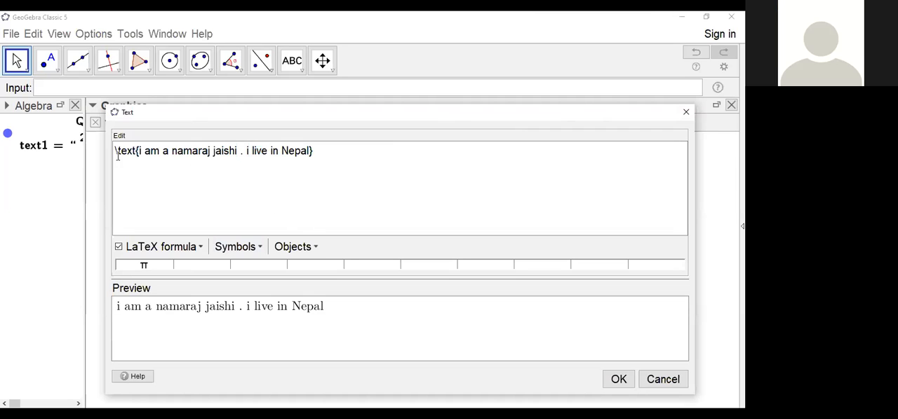
{"action": "left_click", "coordinate": [683, 113]}
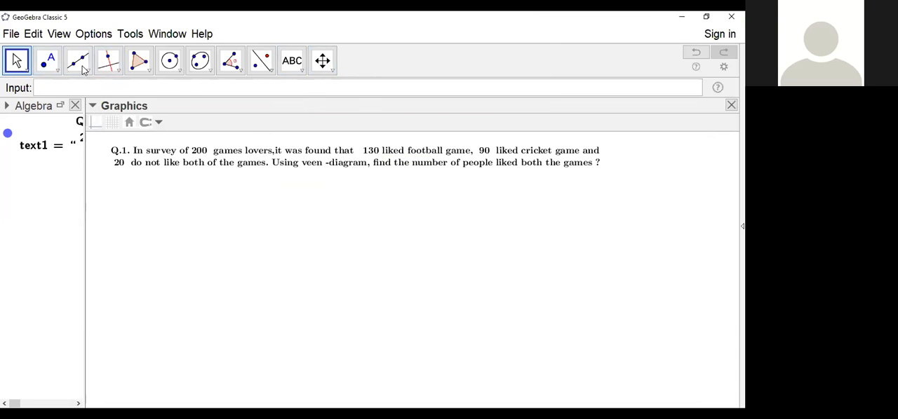
Step: Select the Venn-diagram question text with the Move tool
{"action": "left_click", "coordinate": [17, 61]}
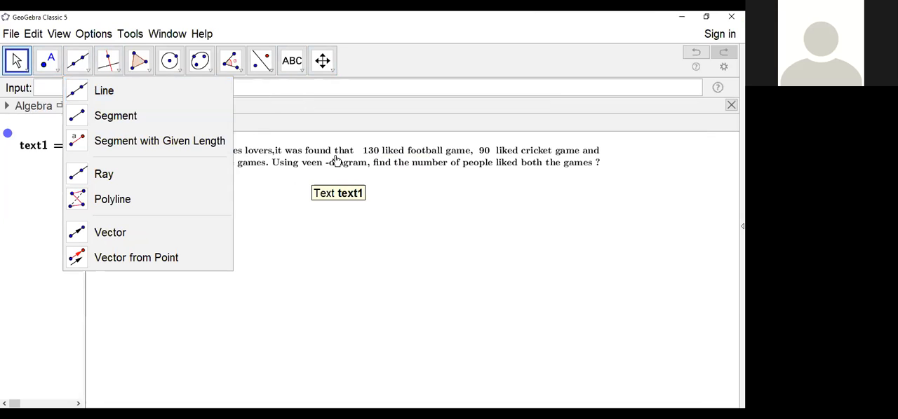
{"action": "left_click", "coordinate": [347, 158]}
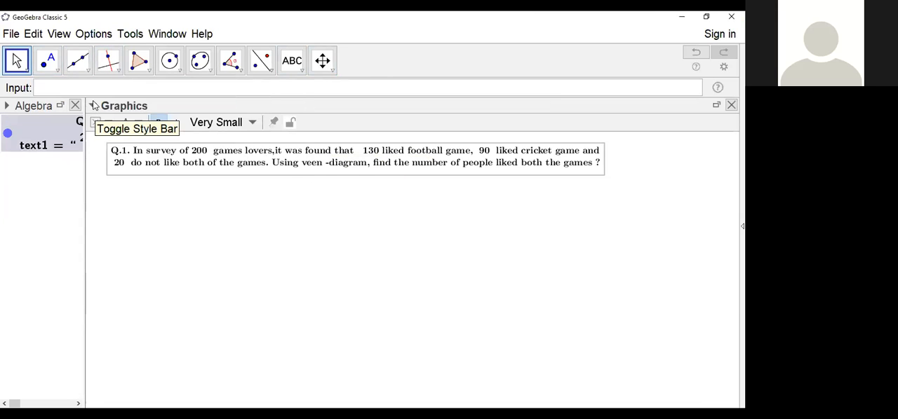
Step: Try the Extra Small and Small text sizes on the selected question text
{"action": "left_click", "coordinate": [94, 105]}
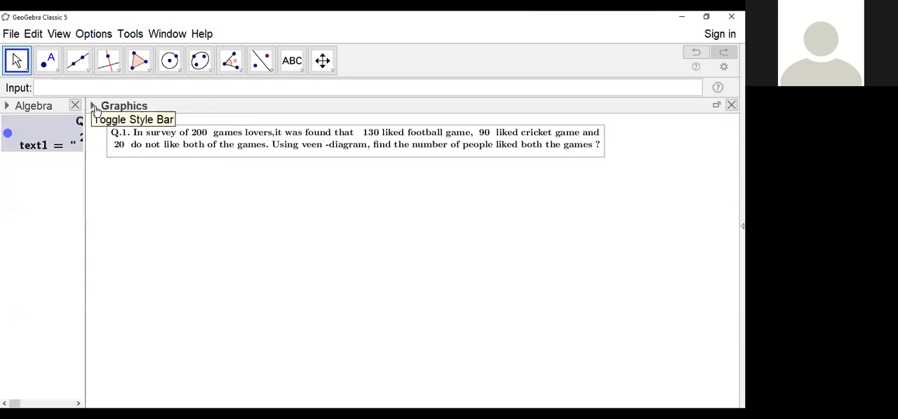
{"action": "left_click", "coordinate": [94, 107]}
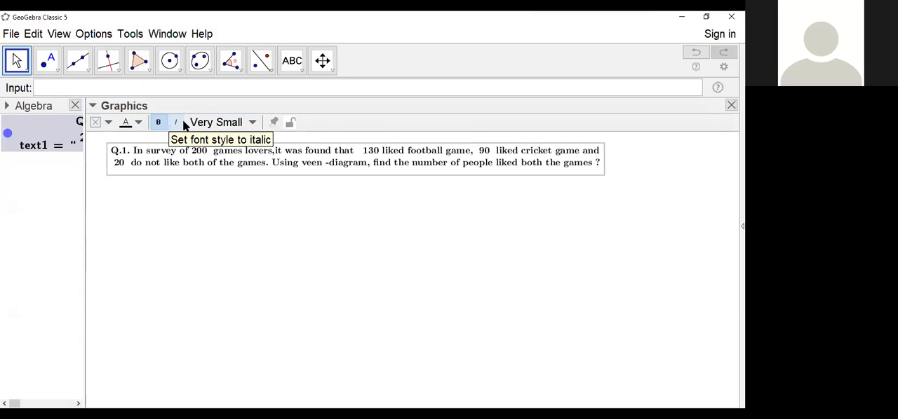
{"action": "left_click", "coordinate": [252, 124]}
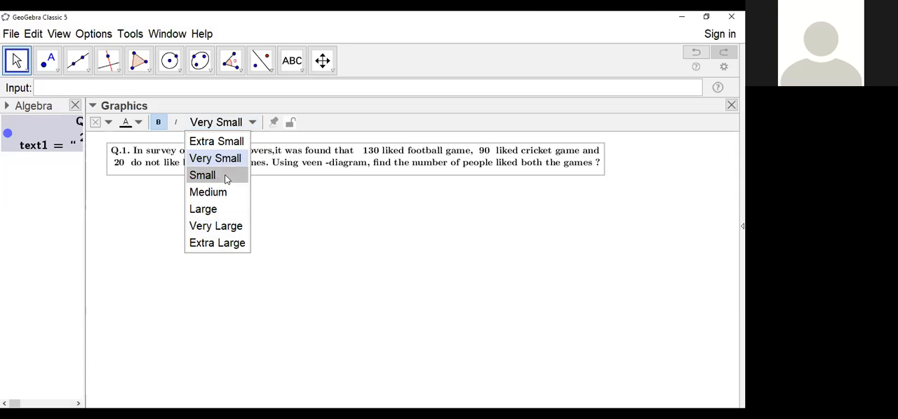
{"action": "left_click", "coordinate": [224, 141]}
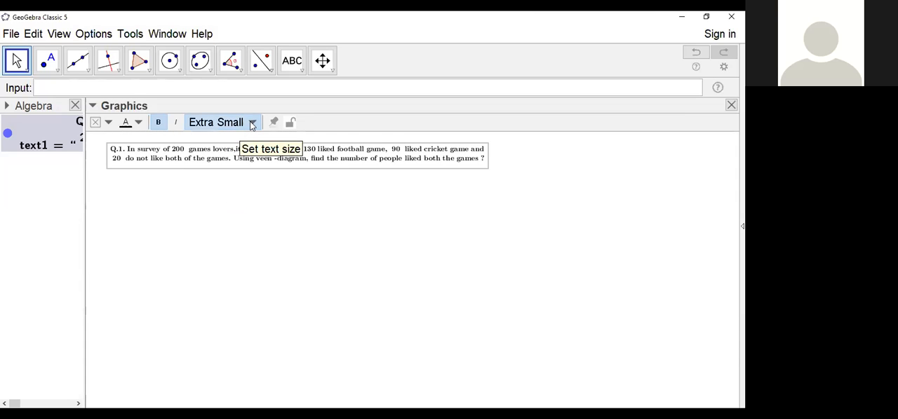
{"action": "left_click", "coordinate": [250, 123]}
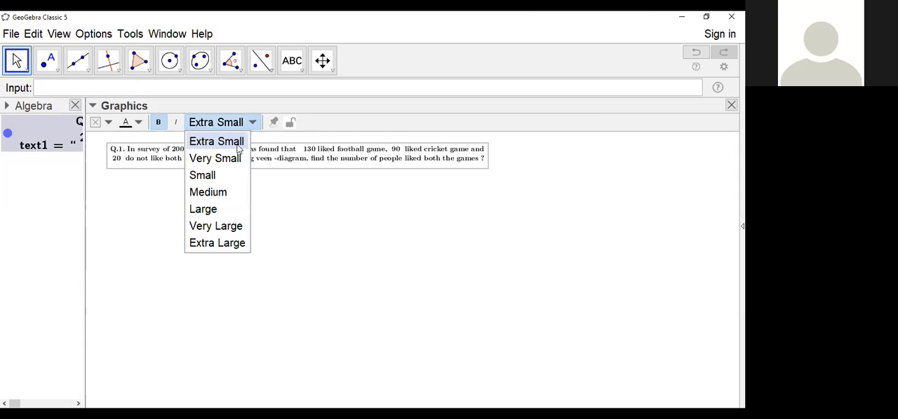
{"action": "left_click", "coordinate": [216, 177]}
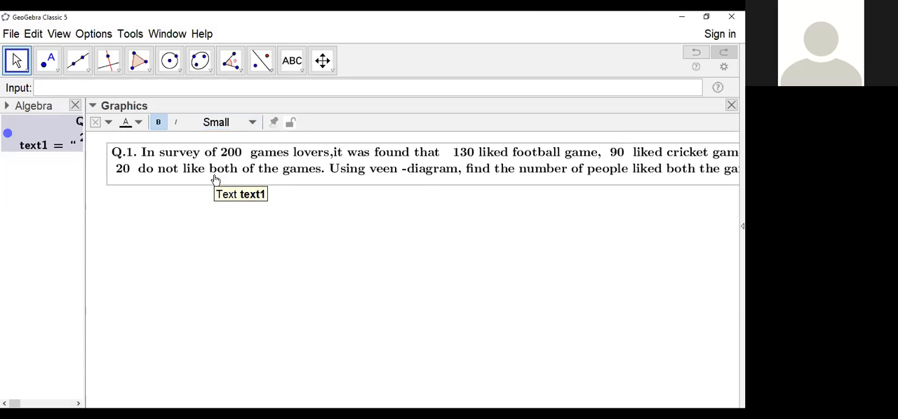
Step: Try the Medium, Very Large and Extra Large text sizes on the question text
{"action": "left_click", "coordinate": [237, 123]}
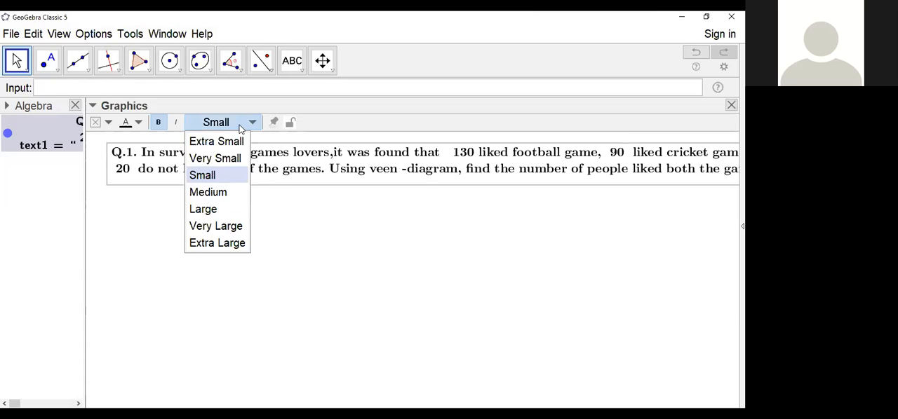
{"action": "left_click", "coordinate": [207, 192]}
{"action": "left_click", "coordinate": [238, 123]}
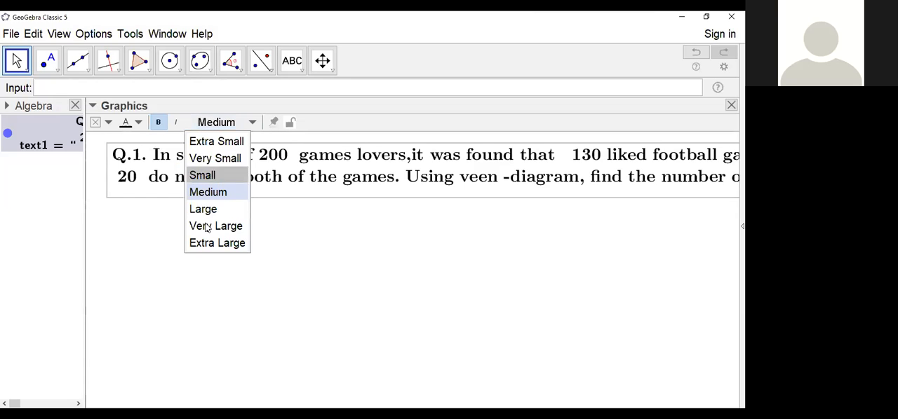
{"action": "left_click", "coordinate": [216, 226]}
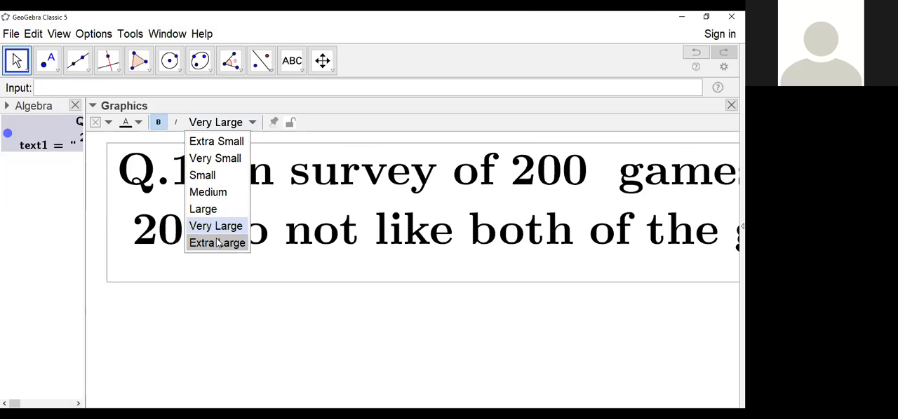
{"action": "left_click", "coordinate": [217, 242]}
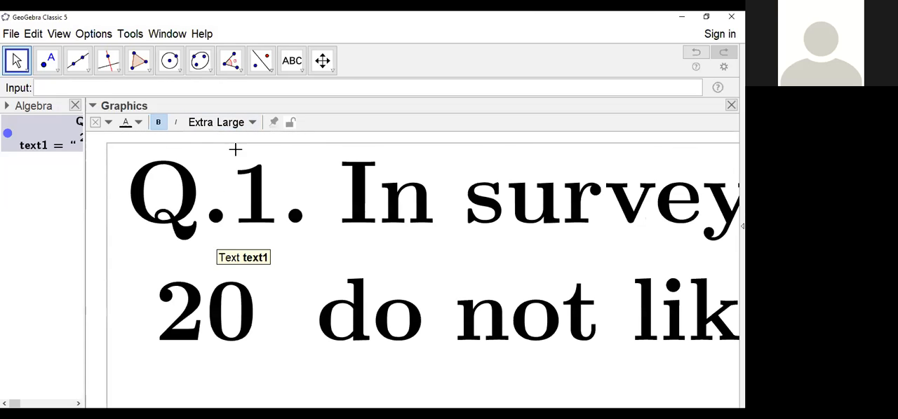
Step: Set the question's text size to Very Small and hide the Graphics view's style bar
{"action": "left_click", "coordinate": [251, 124]}
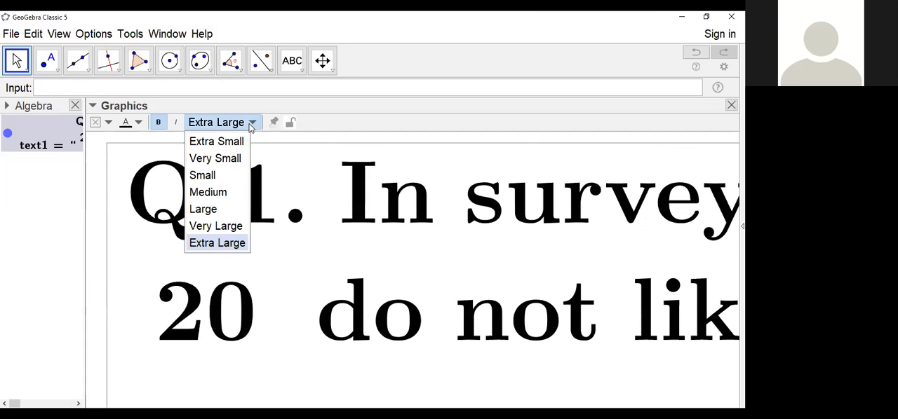
{"action": "left_click", "coordinate": [214, 158]}
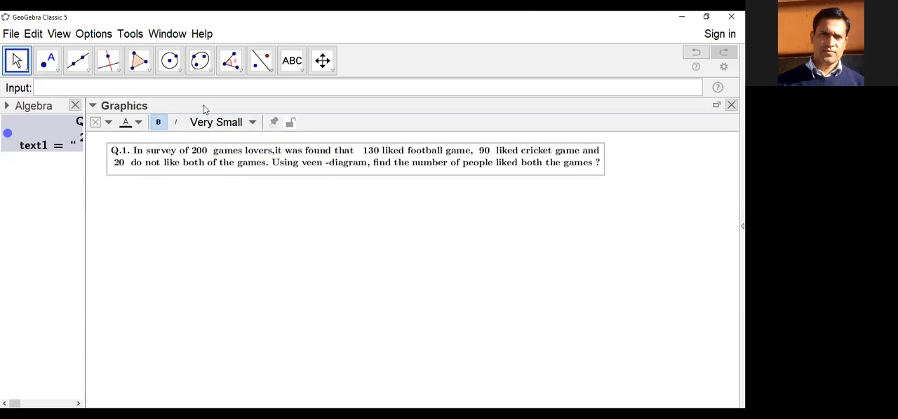
{"action": "left_click", "coordinate": [92, 107]}
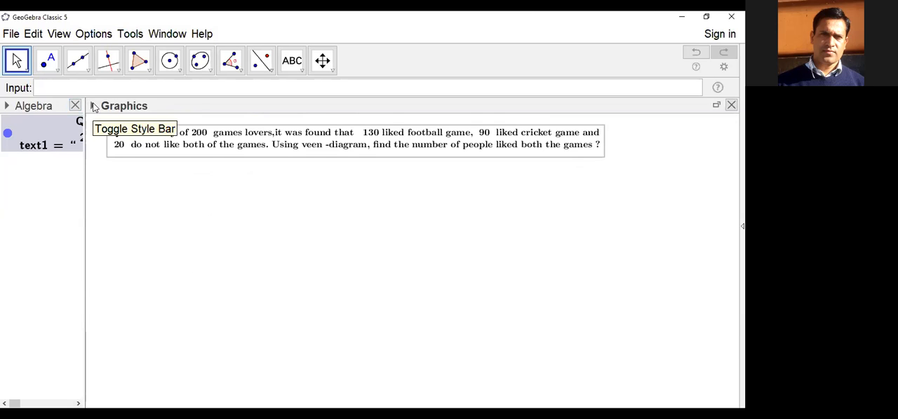
Step: Show the style bar for the question text, view the available text sizes, and hide the bar again
{"action": "left_click", "coordinate": [92, 107]}
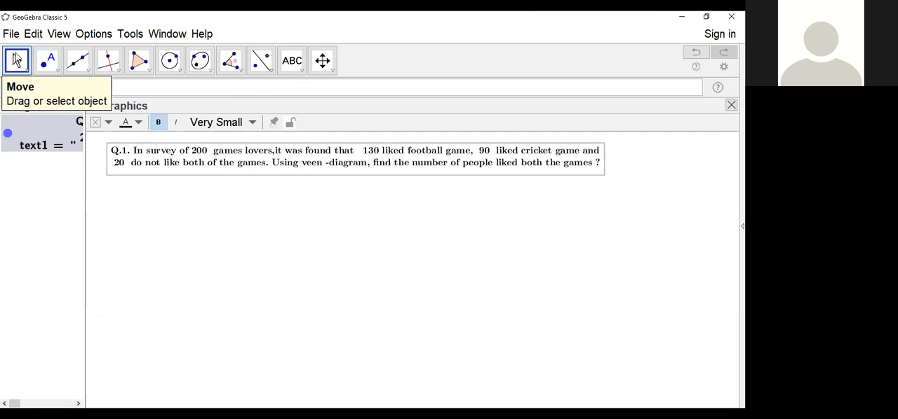
{"action": "left_click", "coordinate": [57, 70]}
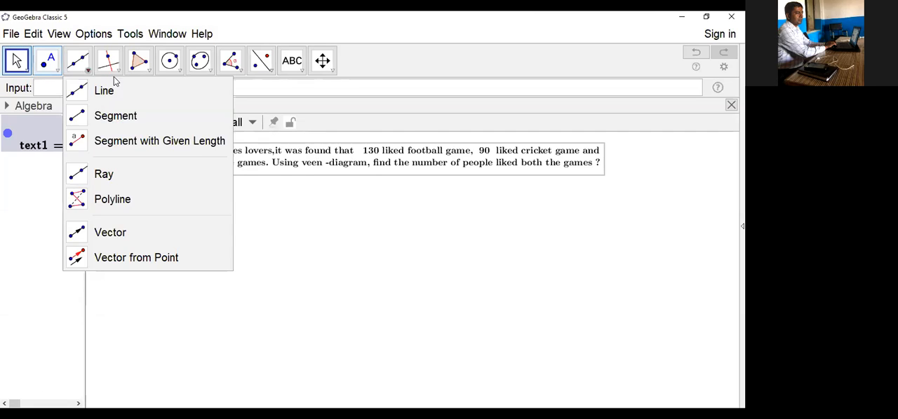
{"action": "left_click", "coordinate": [480, 159]}
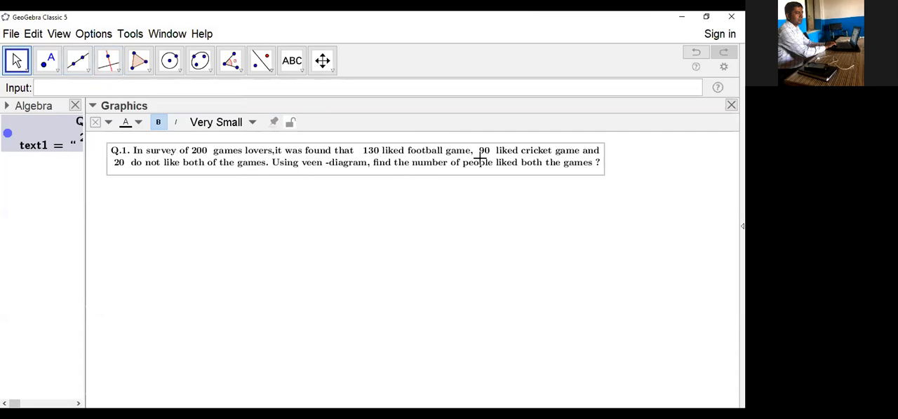
{"action": "left_click", "coordinate": [93, 107]}
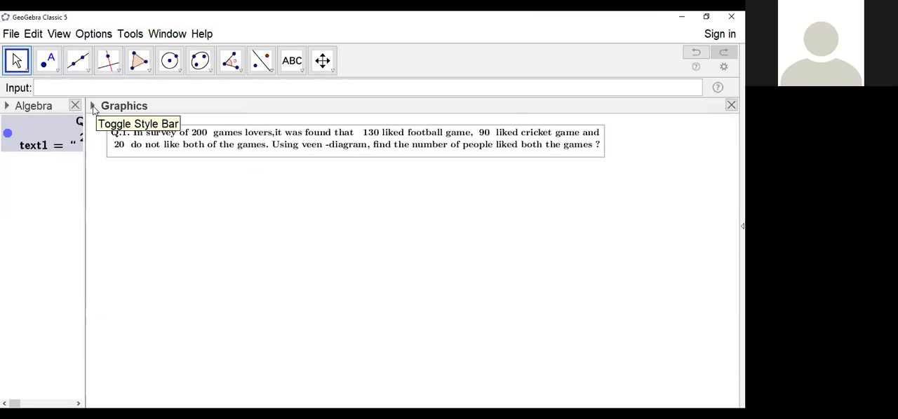
{"action": "left_click", "coordinate": [94, 107]}
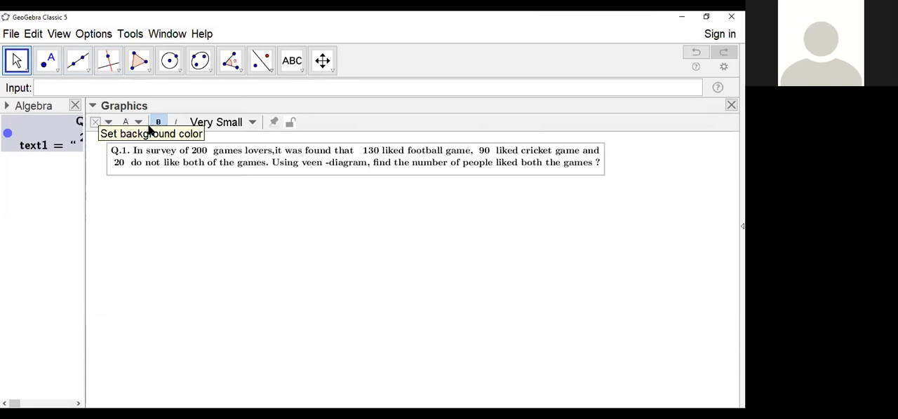
{"action": "left_click", "coordinate": [253, 125]}
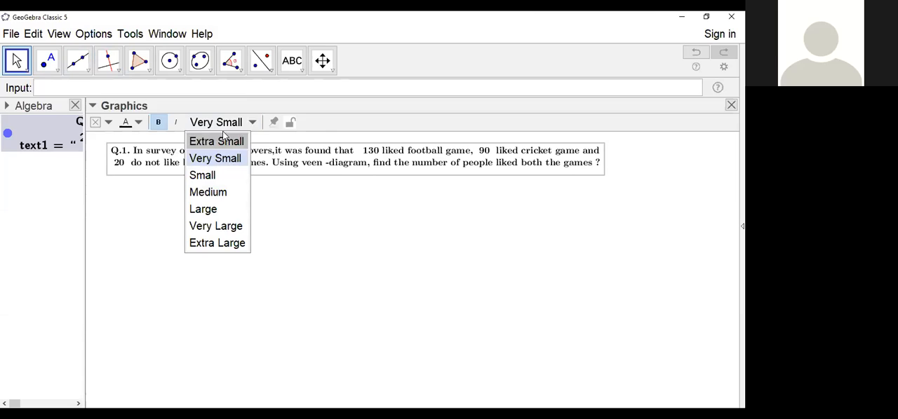
{"action": "left_click", "coordinate": [94, 107]}
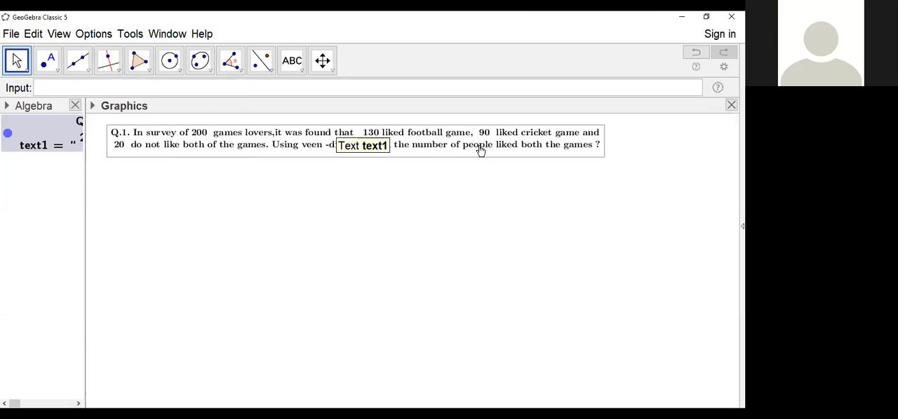
Step: Review the question text's LaTeX source, close the editor, and reselect the text with the Move tool
{"action": "double_click", "coordinate": [138, 144]}
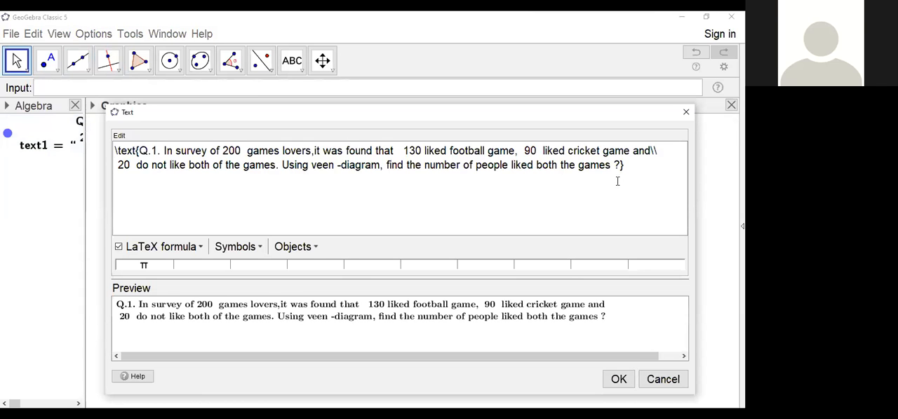
{"action": "left_click", "coordinate": [619, 382]}
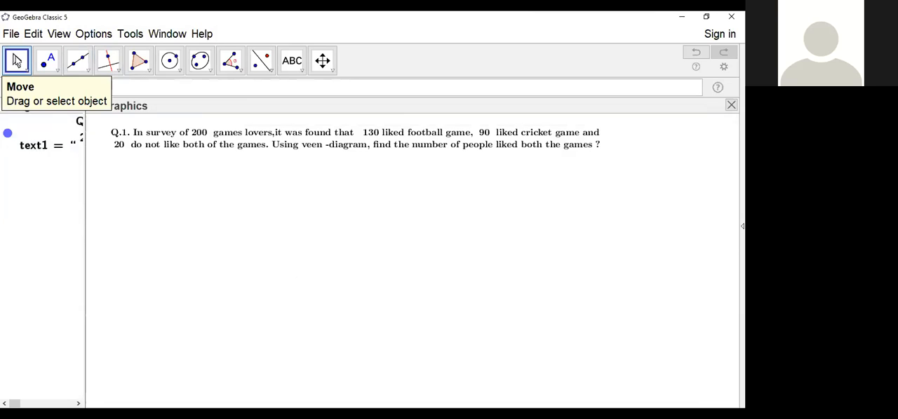
{"action": "left_click", "coordinate": [17, 61]}
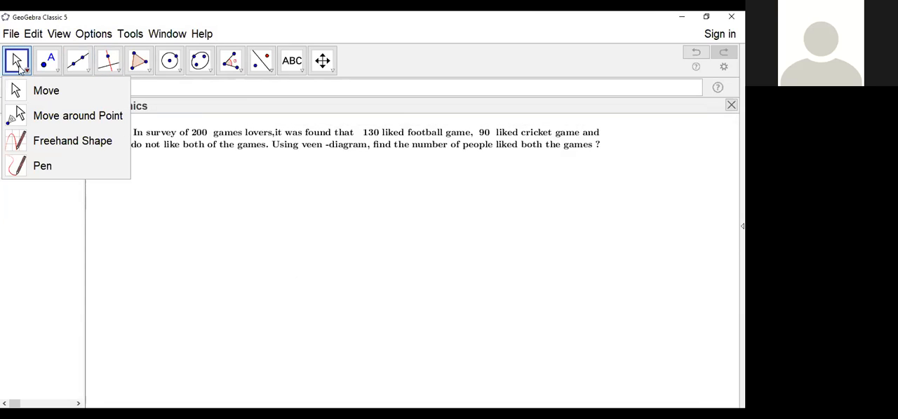
{"action": "left_click", "coordinate": [43, 90]}
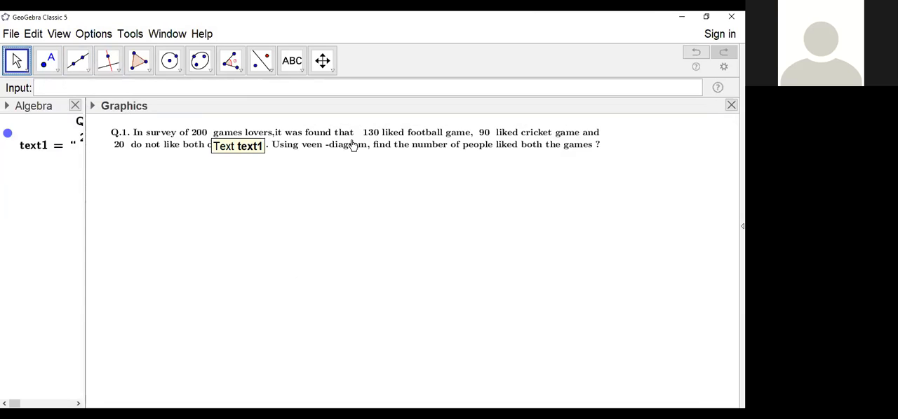
{"action": "left_click", "coordinate": [382, 145]}
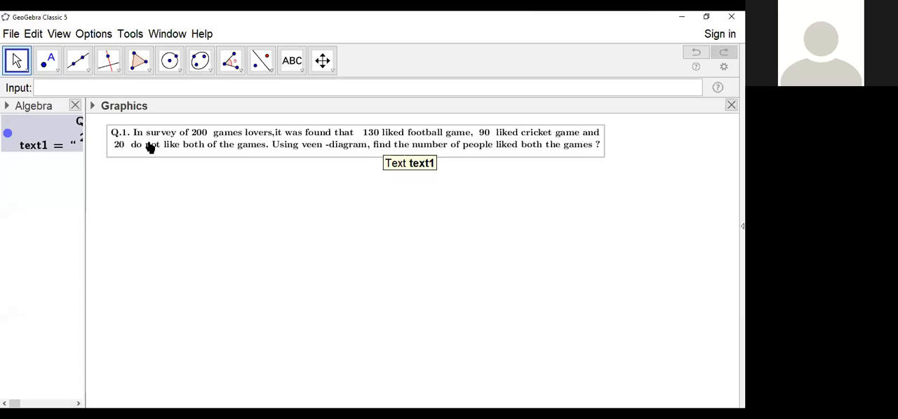
Step: Examine the style options offered for the selected question text, and deselect the text
{"action": "left_click", "coordinate": [93, 107]}
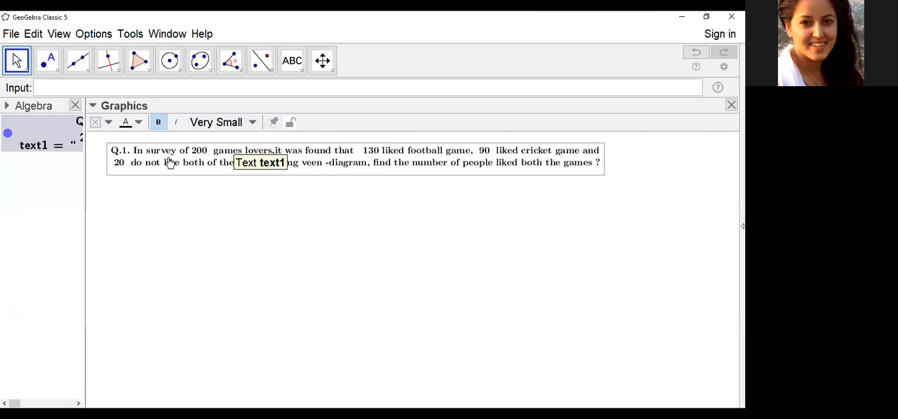
{"action": "left_click", "coordinate": [93, 106]}
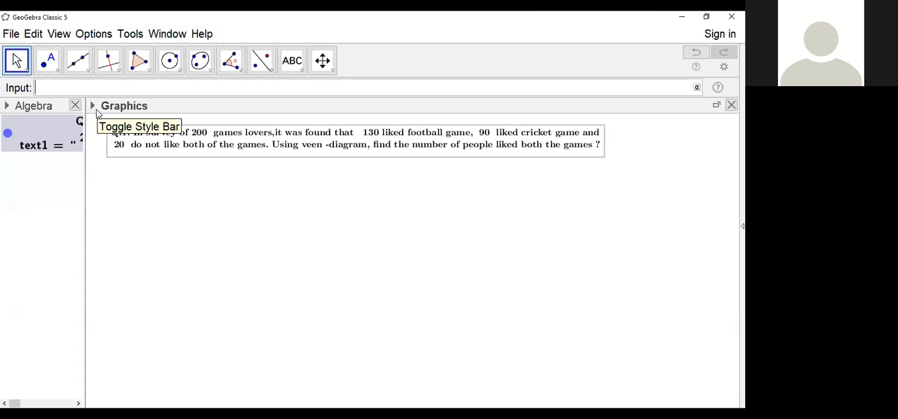
{"action": "left_click", "coordinate": [250, 277]}
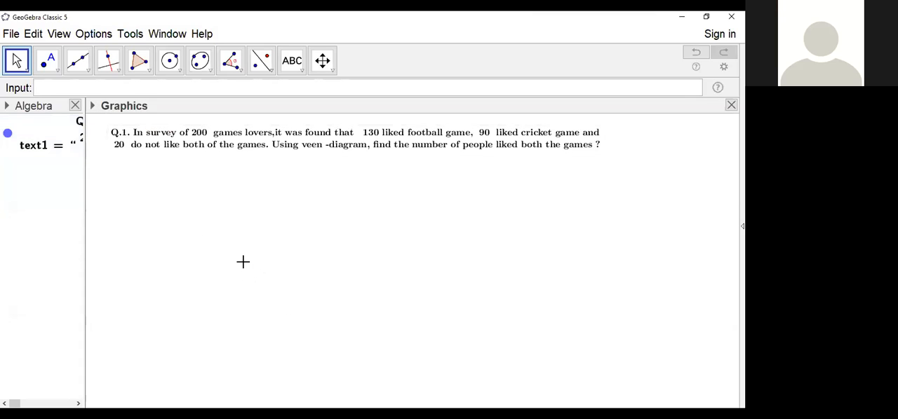
Step: With nothing selected, show the axes and the grid in the Graphics view and hide its style bar
{"action": "left_click", "coordinate": [93, 106]}
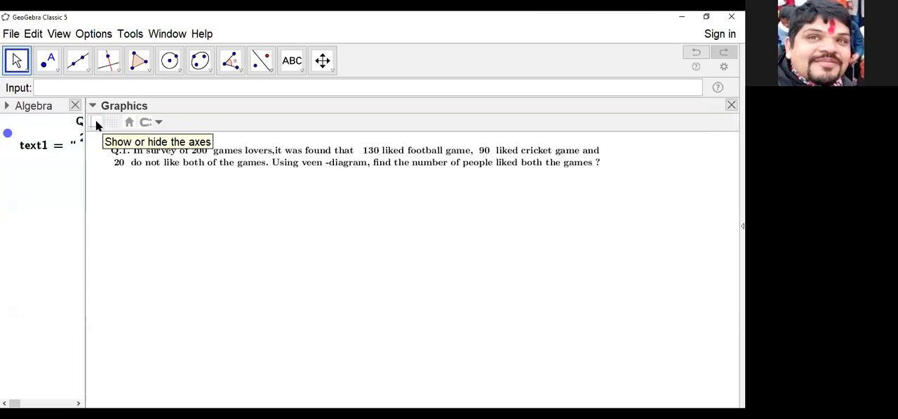
{"action": "left_click", "coordinate": [96, 122]}
{"action": "left_click", "coordinate": [114, 123]}
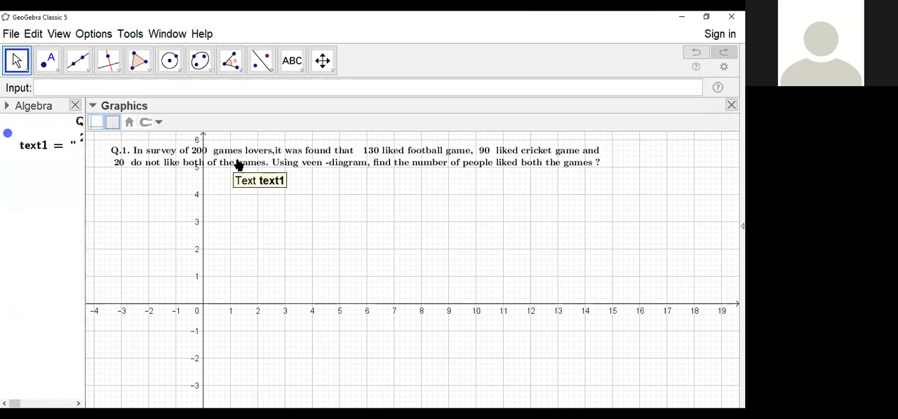
{"action": "left_click", "coordinate": [94, 106]}
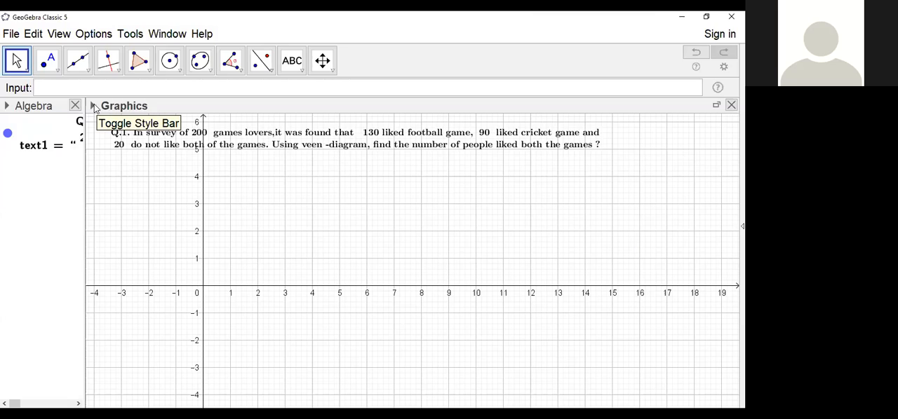
Step: Hide the axes and the grid in the Graphics view and collapse its style bar again
{"action": "left_click", "coordinate": [93, 106]}
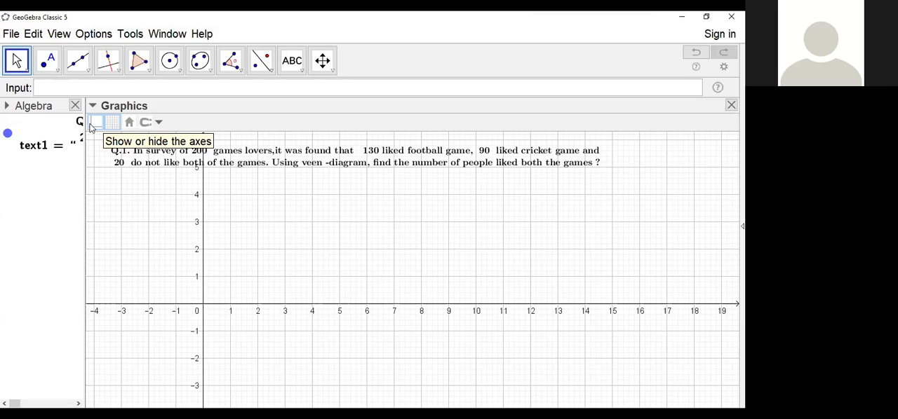
{"action": "left_click", "coordinate": [95, 126]}
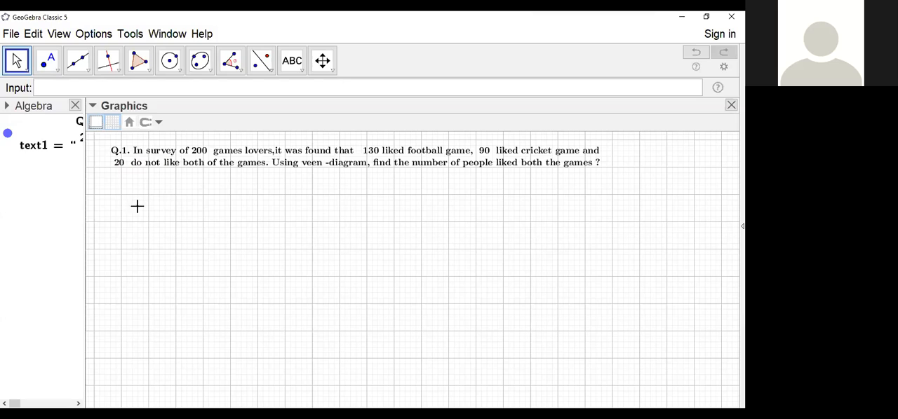
{"action": "left_click", "coordinate": [110, 123]}
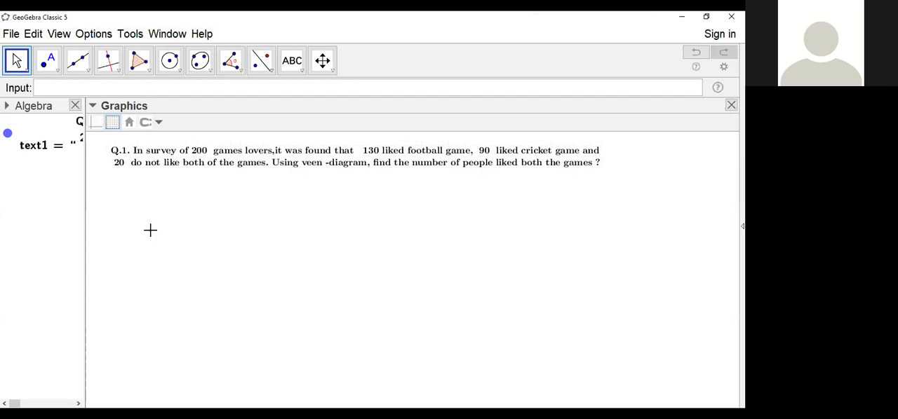
{"action": "left_click", "coordinate": [94, 106]}
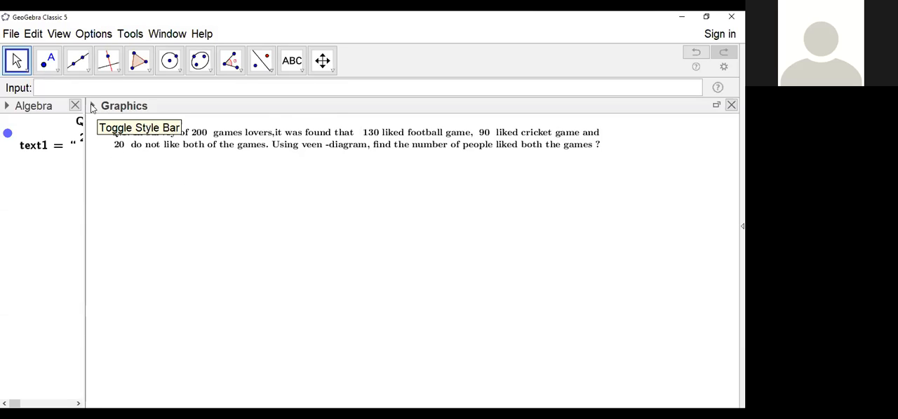
Step: Define the number u = 200 for the total surveyed, and widen the Algebra view slightly
{"action": "left_click", "coordinate": [51, 88]}
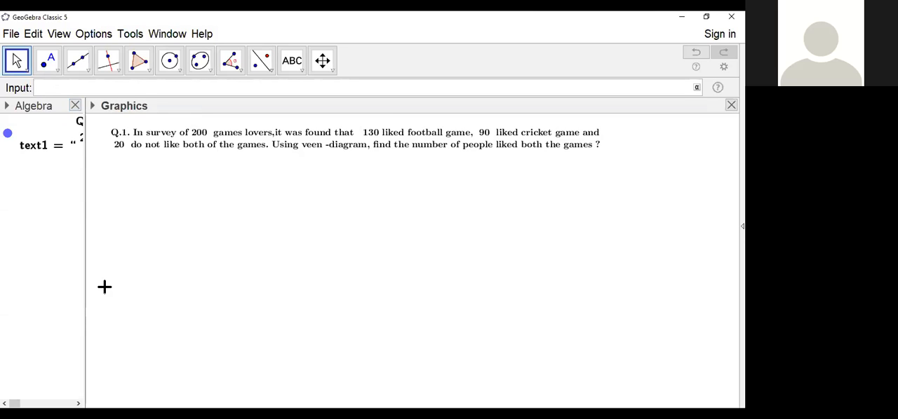
{"action": "type", "text": "u=200"}
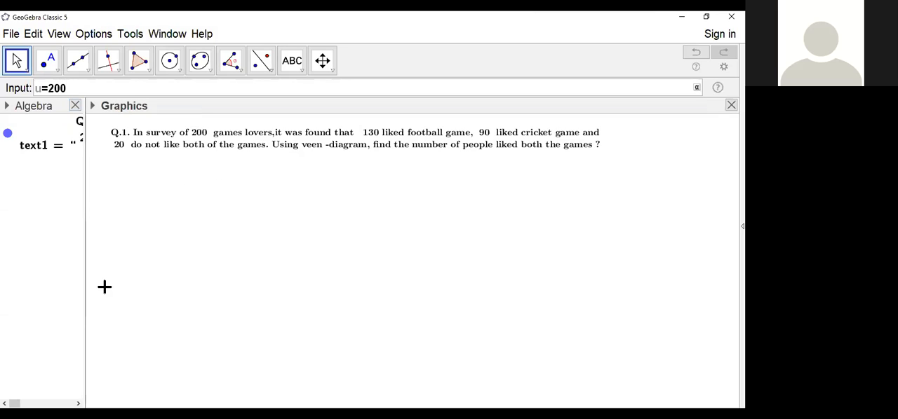
{"action": "key", "text": "Return"}
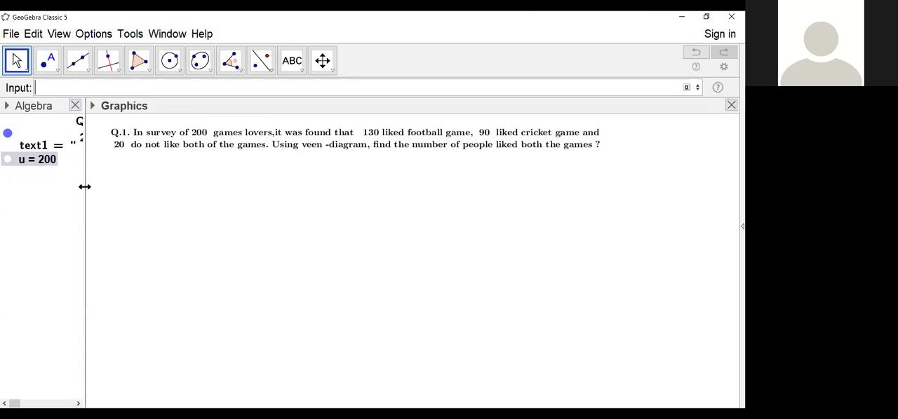
{"action": "left_click_drag", "start_coordinate": [92, 187], "coordinate": [106, 188]}
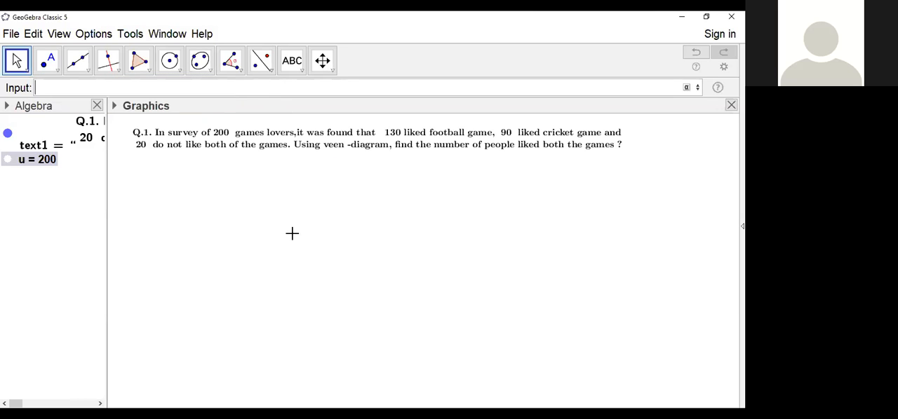
Step: Define the number f = 130 for the people who liked football
{"action": "left_click", "coordinate": [75, 87]}
{"action": "type", "text": "f=130"}
{"action": "key", "text": "Return"}
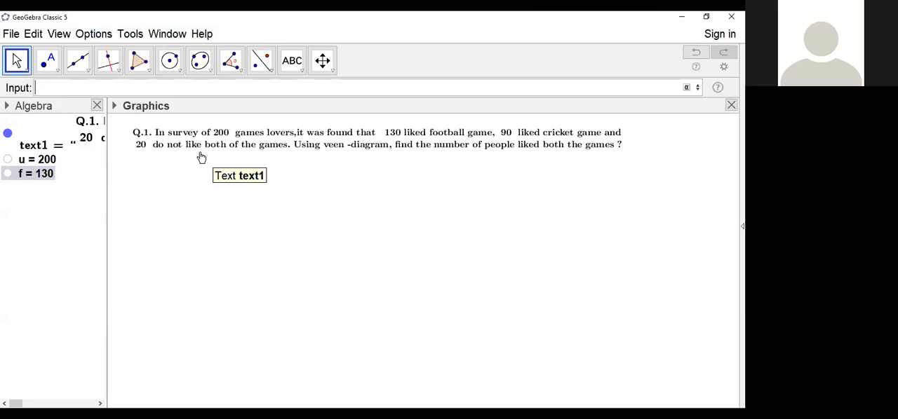
Step: Define the number c = 90 for the people who liked cricket
{"action": "type", "text": "c=90"}
{"action": "key", "text": "Return"}
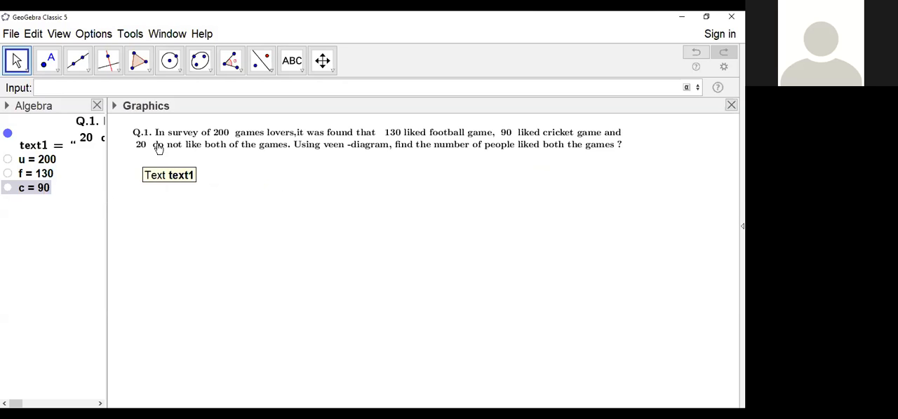
Step: Define the number fc = 20 for the people who like neither game
{"action": "type", "text": "nf"}
{"action": "type", "text": "c"}
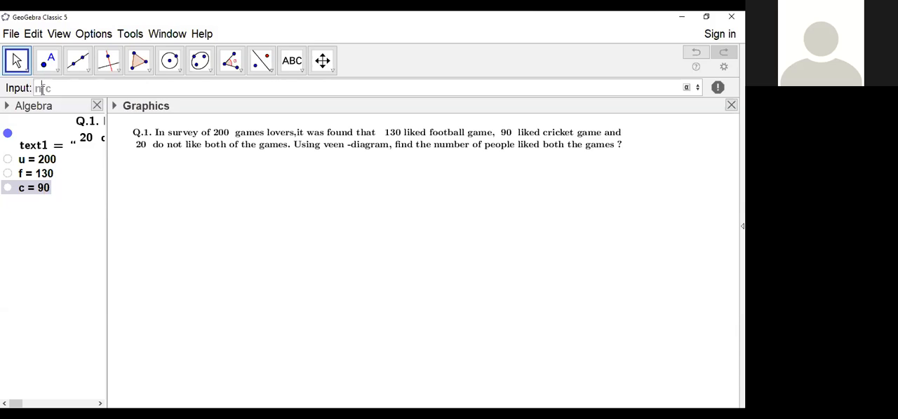
{"action": "left_click", "coordinate": [42, 89]}
{"action": "type", "text": "=20"}
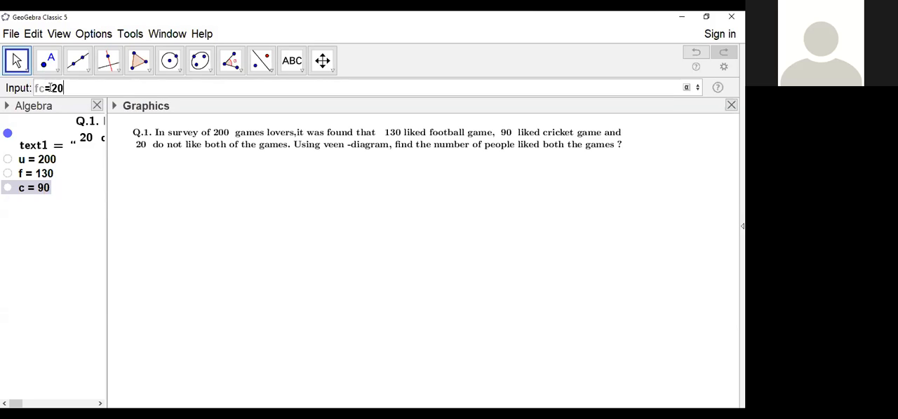
{"action": "key", "text": "Return"}
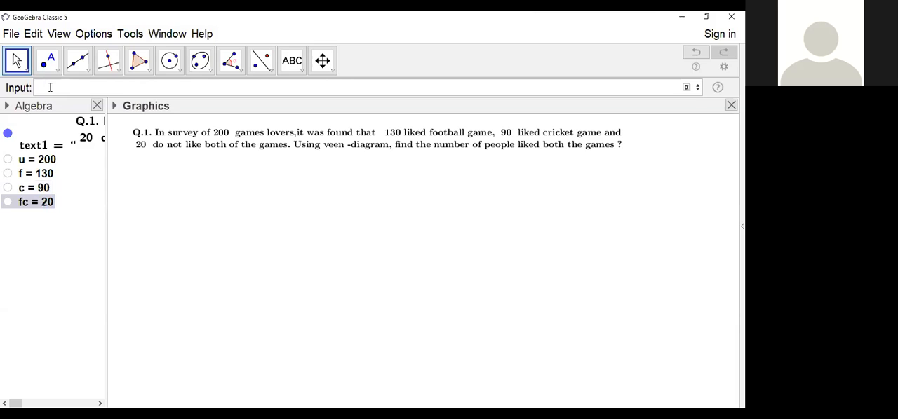
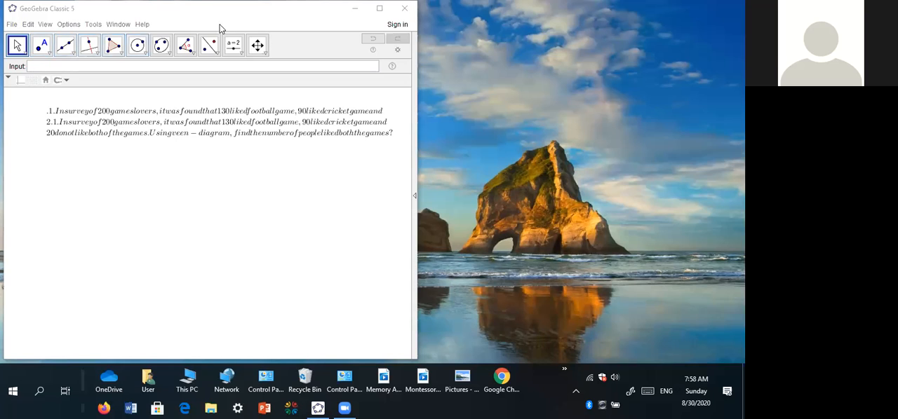
Step: Show the Algebra view and delete the numbers u, f, c and fc from it
{"action": "left_click", "coordinate": [45, 24]}
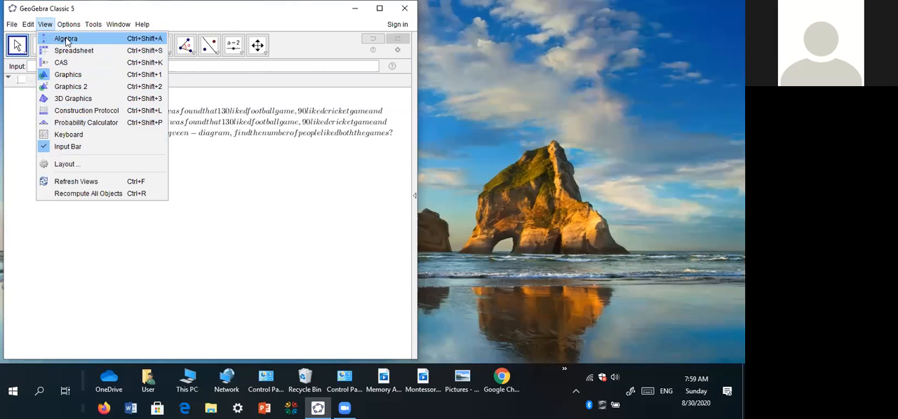
{"action": "left_click", "coordinate": [66, 40]}
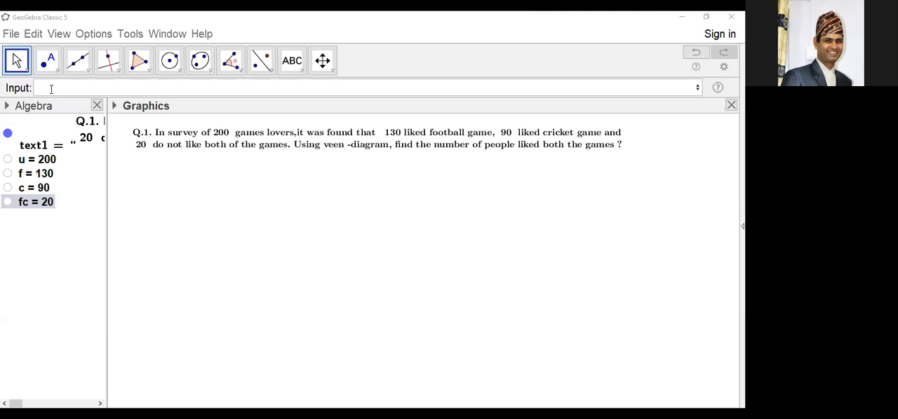
{"action": "left_click", "coordinate": [16, 163]}
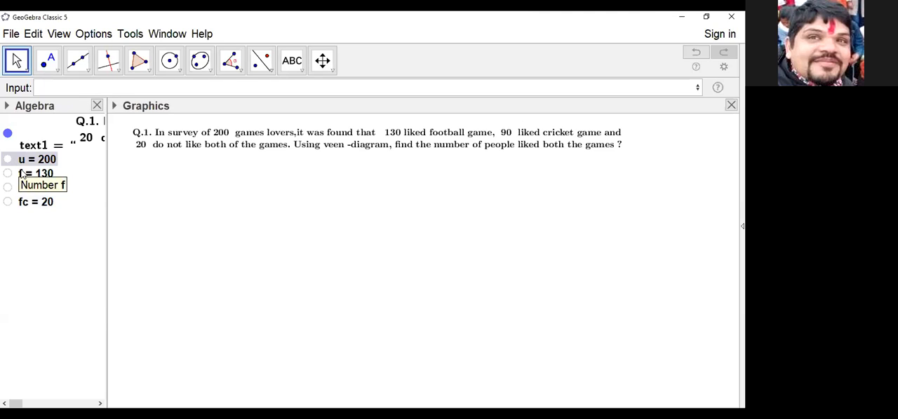
{"action": "left_click", "coordinate": [21, 173], "text": "ctrl"}
{"action": "left_click", "coordinate": [20, 190], "text": "ctrl"}
{"action": "left_click", "coordinate": [25, 202], "text": "ctrl"}
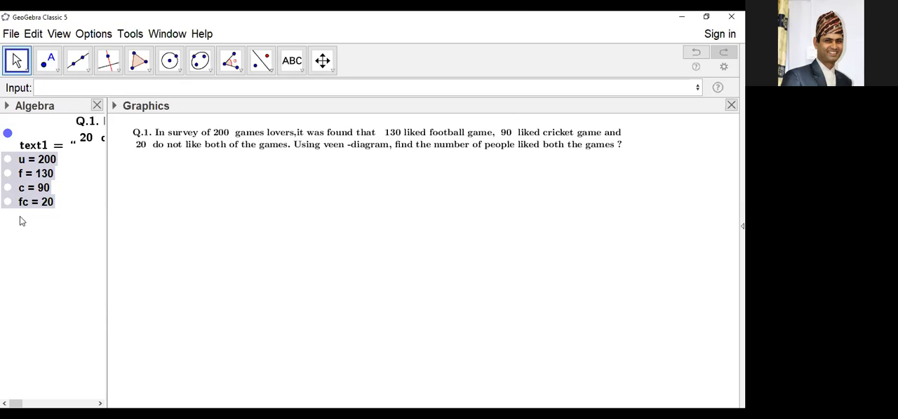
{"action": "key", "text": "Delete"}
Step: Define the numbers u = 200, f = 130 and c = 90 for the survey total, football and cricket
{"action": "left_click", "coordinate": [53, 90]}
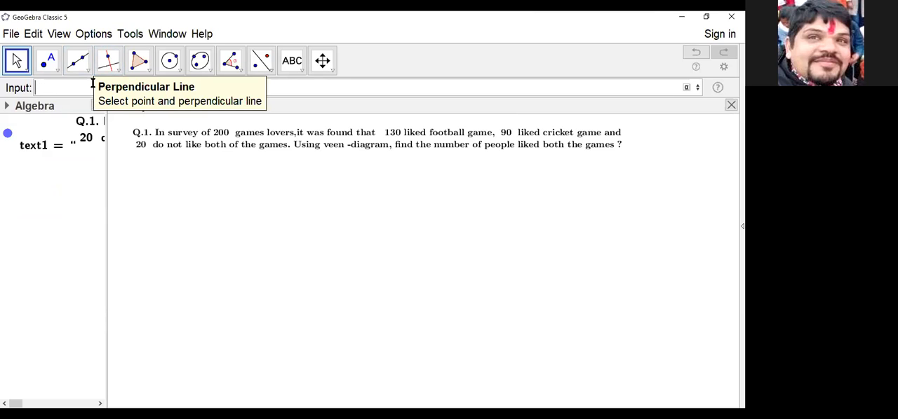
{"action": "type", "text": "u=200"}
{"action": "key", "text": "Return"}
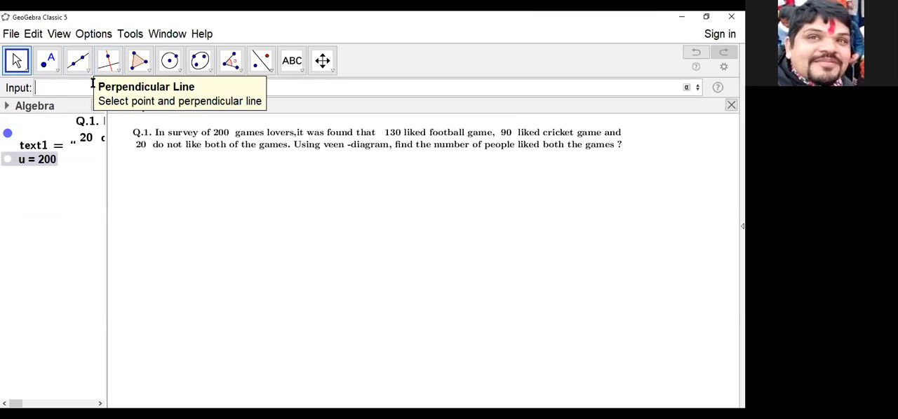
{"action": "type", "text": "f = 130"}
{"action": "key", "text": "Return"}
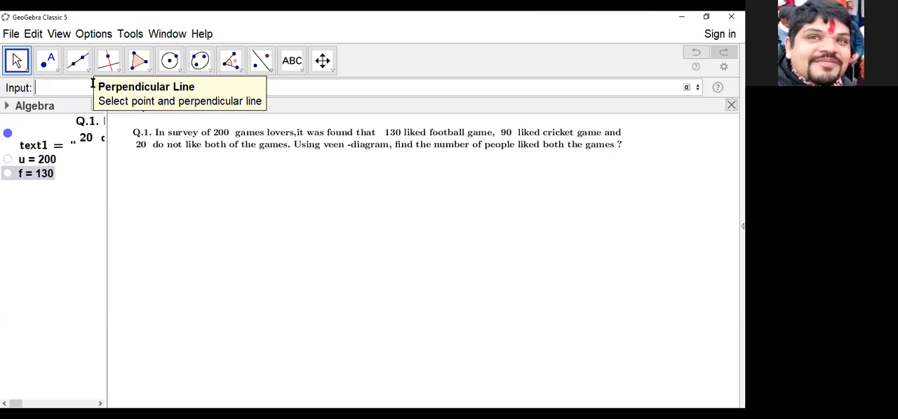
{"action": "type", "text": "c = 90"}
{"action": "key", "text": "Return"}
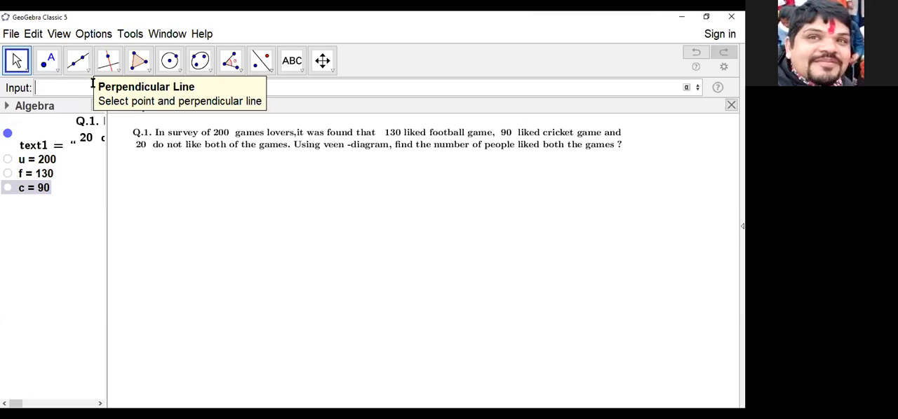
Step: Define the number fc = 20 for the people who like neither game, and delete it again
{"action": "type", "text": "fc="}
{"action": "type", "text": "20"}
{"action": "key", "text": "Return"}
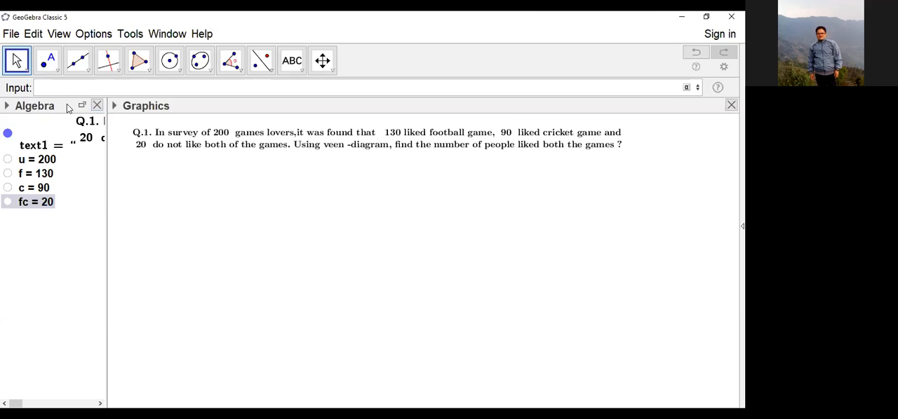
{"action": "left_click", "coordinate": [40, 202]}
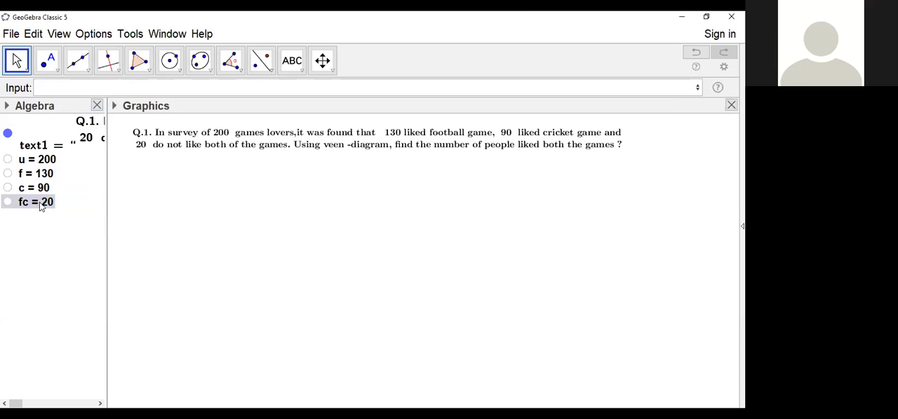
{"action": "key", "text": "Delete"}
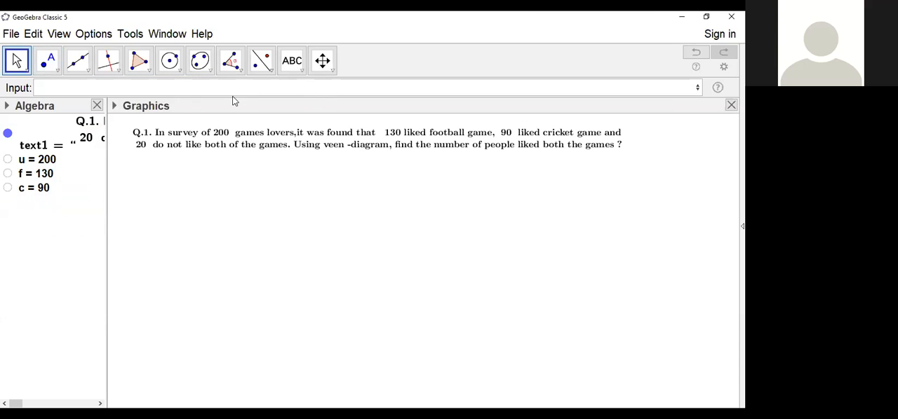
Step: Define the number fcc = 20 for the people who like neither game
{"action": "left_click", "coordinate": [56, 86]}
{"action": "type", "text": "fcc"}
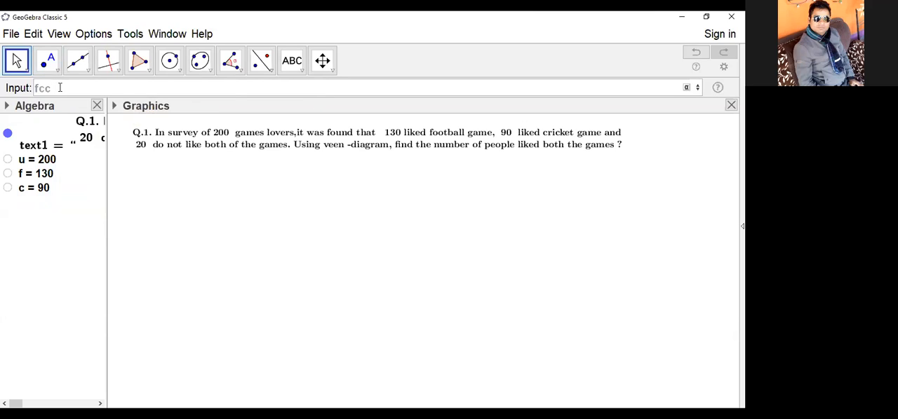
{"action": "type", "text": "="}
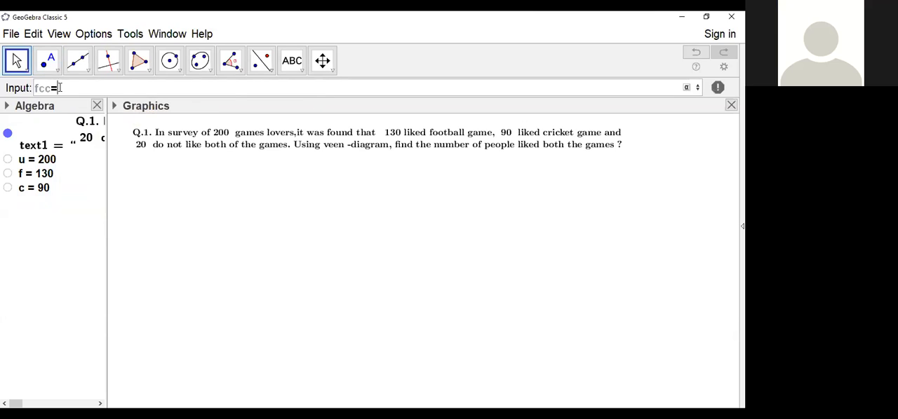
{"action": "type", "text": "20"}
{"action": "key", "text": "Return"}
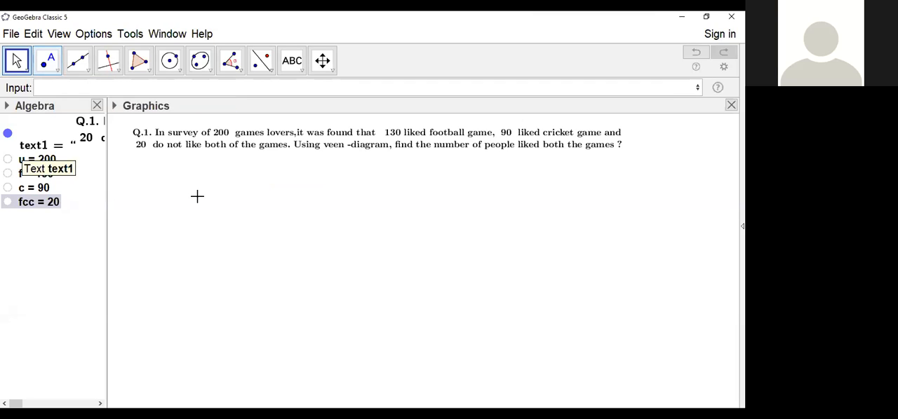
{"action": "left_click", "coordinate": [386, 144]}
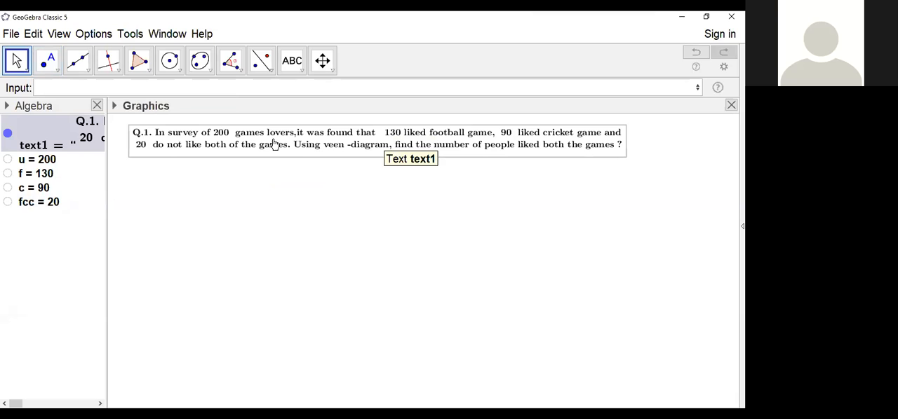
{"action": "right_click", "coordinate": [368, 144]}
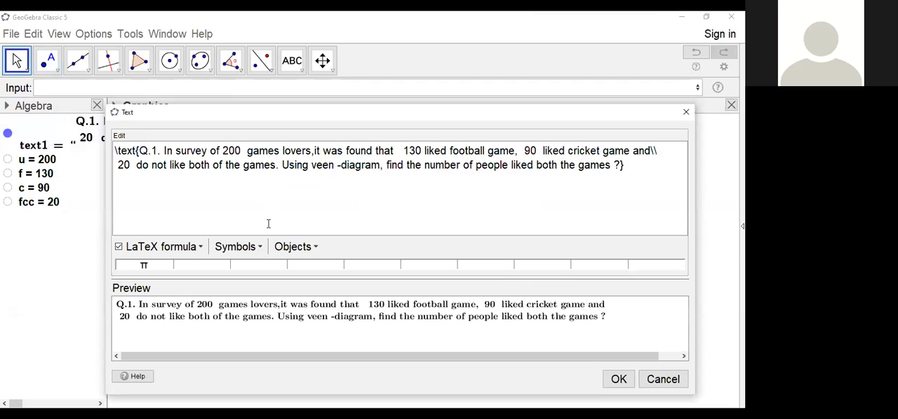
{"action": "left_click", "coordinate": [686, 112]}
Step: Try replacing the typed 200 in the question text with a dynamic reference to the number u
{"action": "left_click", "coordinate": [341, 141]}
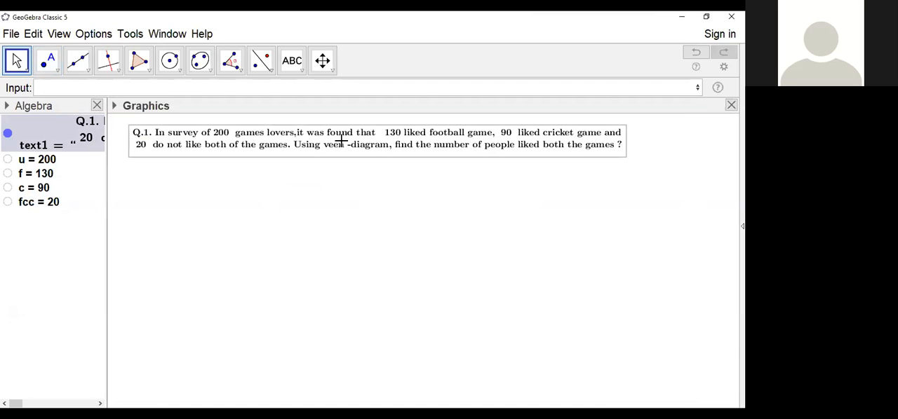
{"action": "right_click", "coordinate": [341, 141]}
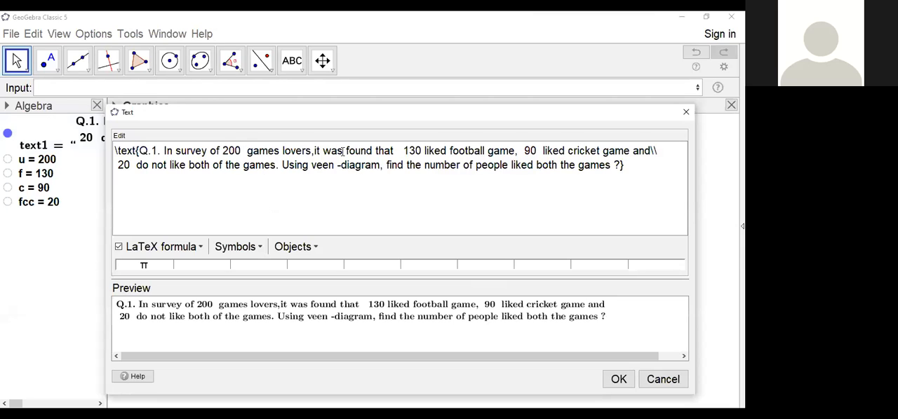
{"action": "key", "text": "BackSpace"}
{"action": "key", "text": "BackSpace"}
{"action": "key", "text": "BackSpace"}
{"action": "key", "text": "BackSpace"}
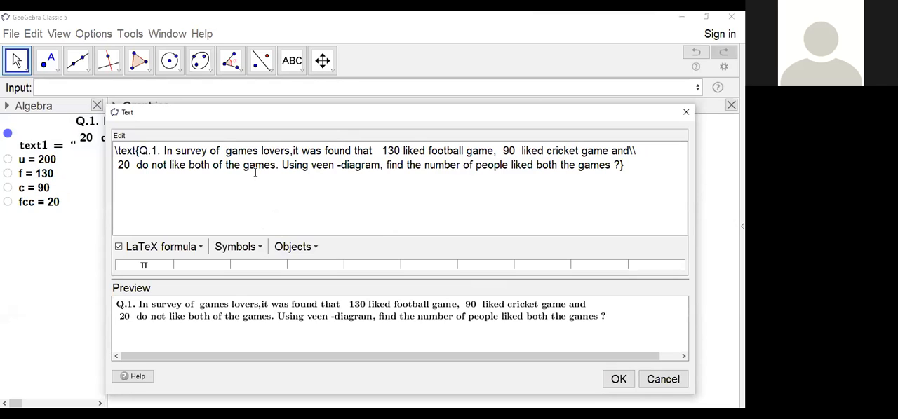
{"action": "left_click", "coordinate": [32, 162]}
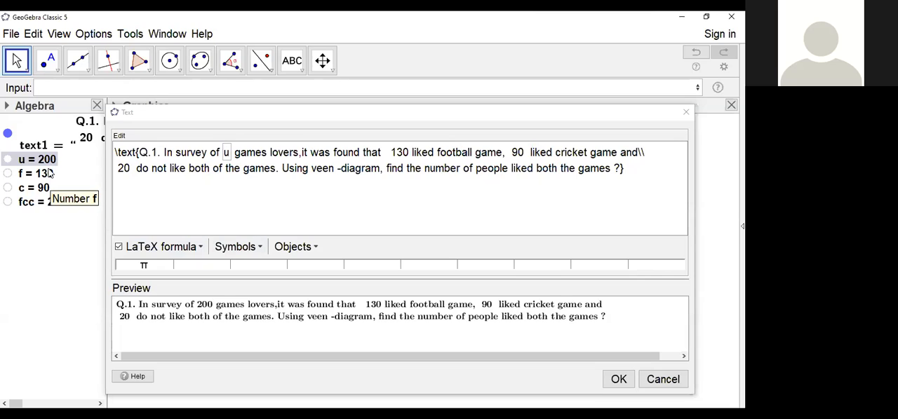
Step: Try replacing the typed 130 with a comma and a reference to f, and close the text editor without saving
{"action": "left_click", "coordinate": [408, 151]}
{"action": "key", "text": "BackSpace"}
{"action": "key", "text": "BackSpace"}
{"action": "key", "text": "BackSpace"}
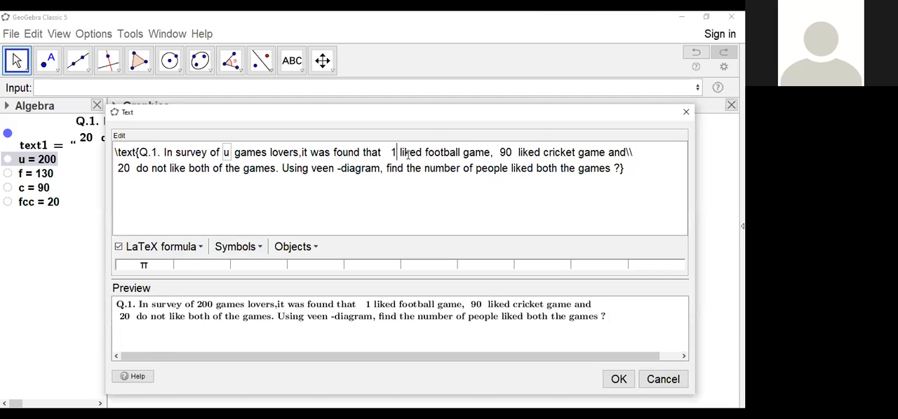
{"action": "key", "text": "BackSpace"}
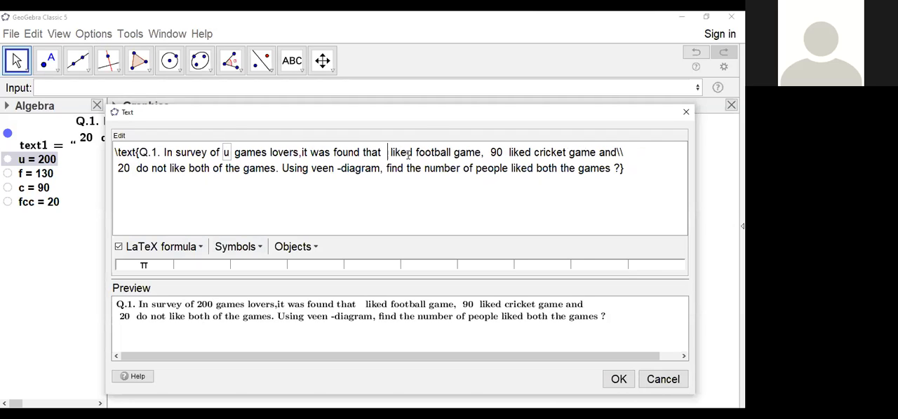
{"action": "type", "text": ","}
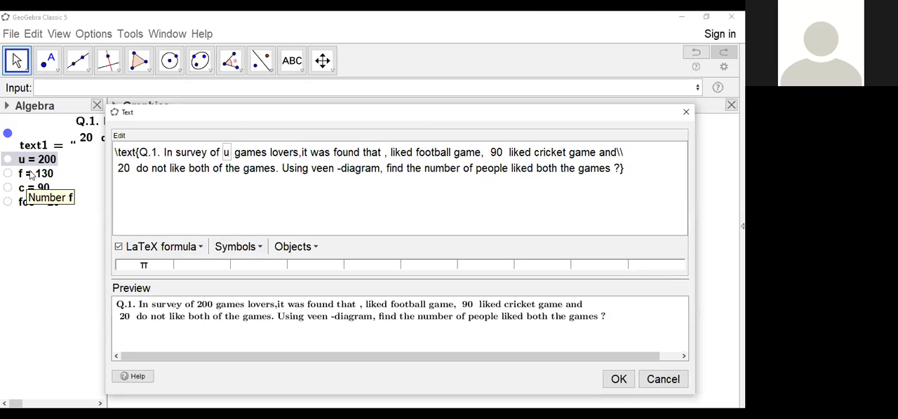
{"action": "left_click", "coordinate": [31, 176]}
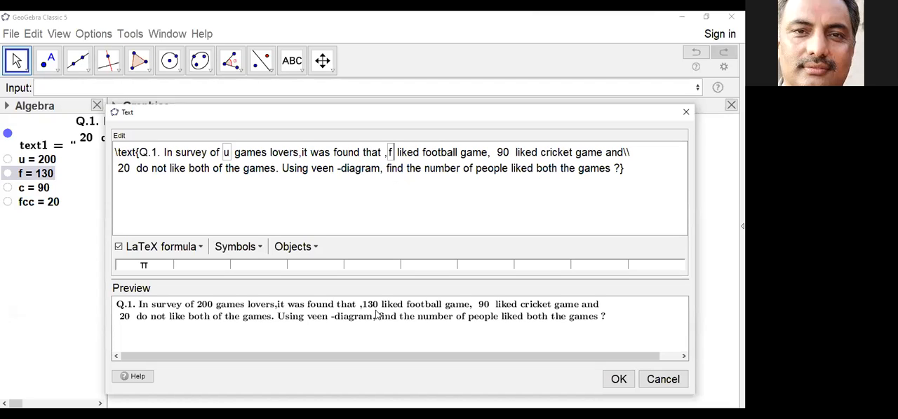
{"action": "left_click", "coordinate": [687, 112]}
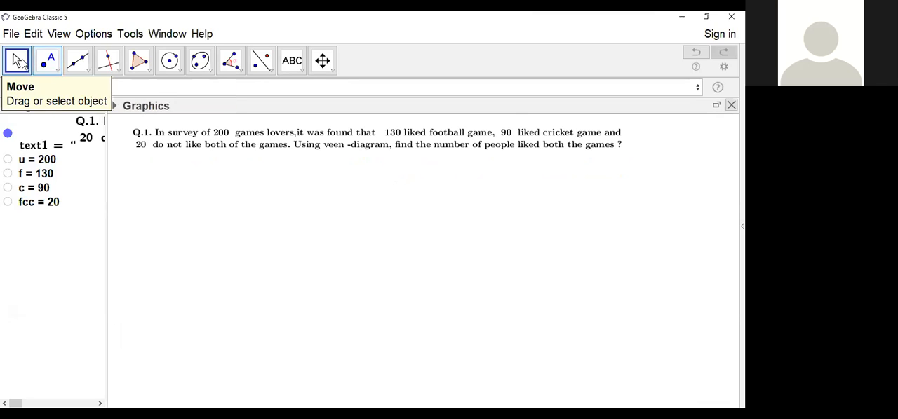
Step: Edit the question text again and replace the typed 200 with a dynamic reference to the number u
{"action": "left_click", "coordinate": [299, 135]}
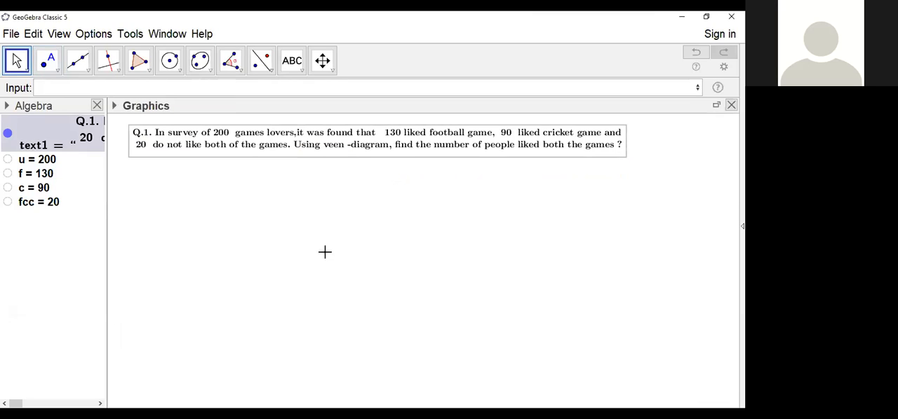
{"action": "right_click", "coordinate": [375, 149]}
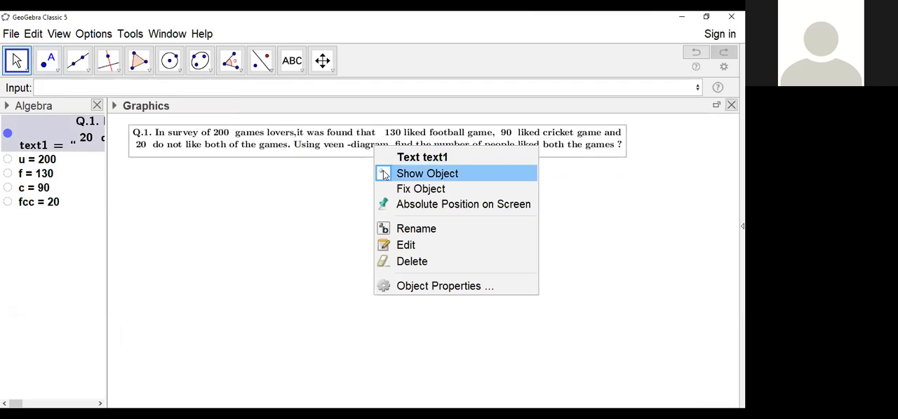
{"action": "left_click", "coordinate": [412, 245]}
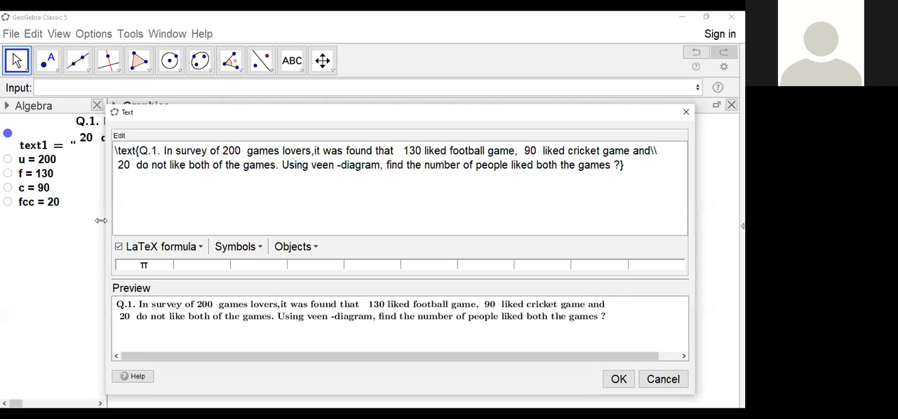
{"action": "left_click_drag", "start_coordinate": [101, 221], "coordinate": [115, 220]}
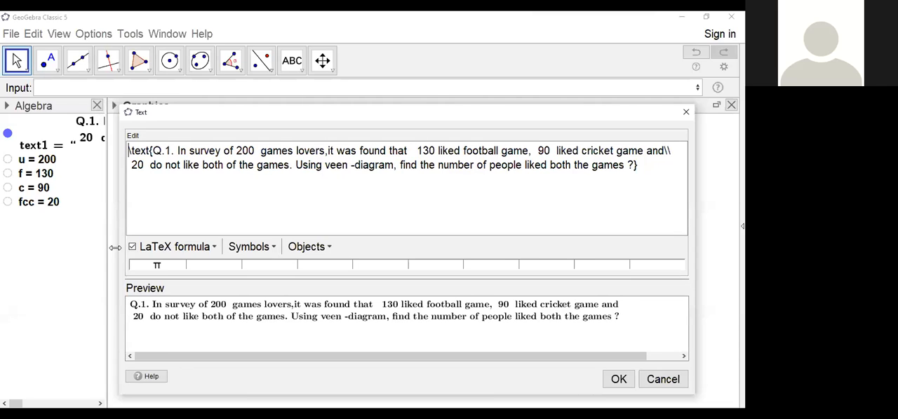
{"action": "left_click", "coordinate": [256, 150]}
{"action": "key", "text": "BackSpace"}
{"action": "key", "text": "BackSpace"}
{"action": "key", "text": "BackSpace"}
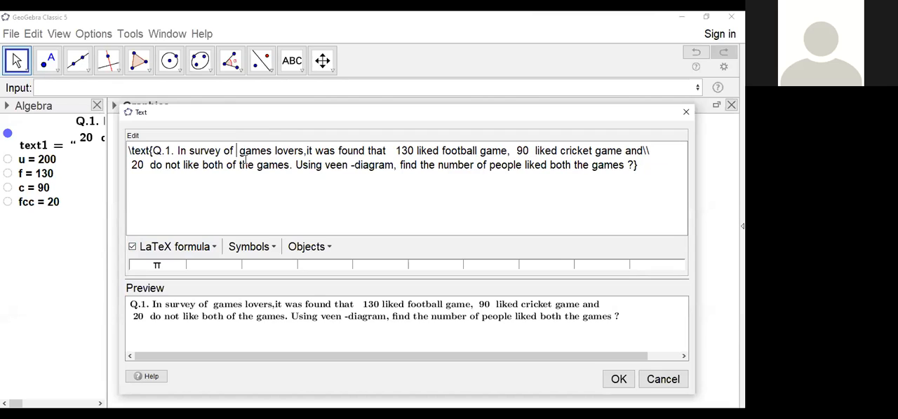
{"action": "left_click", "coordinate": [21, 163]}
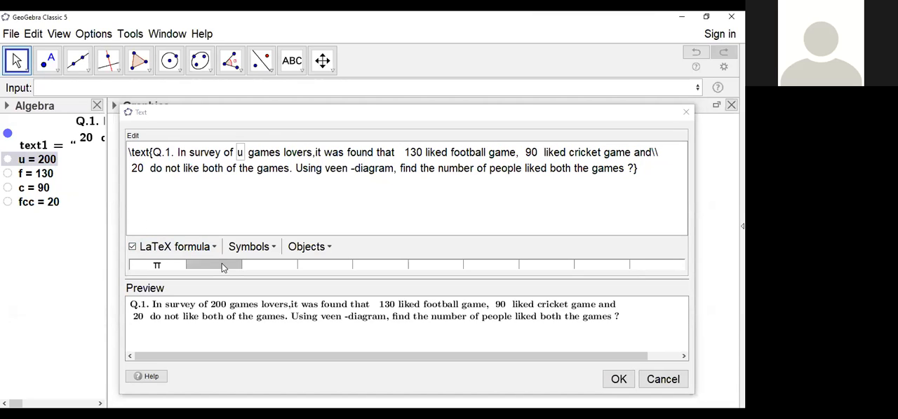
Step: Remove the typed 130 and surplus spaces before "liked football game" in the question text, and enlarge the text editor
{"action": "left_click", "coordinate": [404, 151]}
{"action": "key", "text": "BackSpace"}
{"action": "key", "text": "BackSpace"}
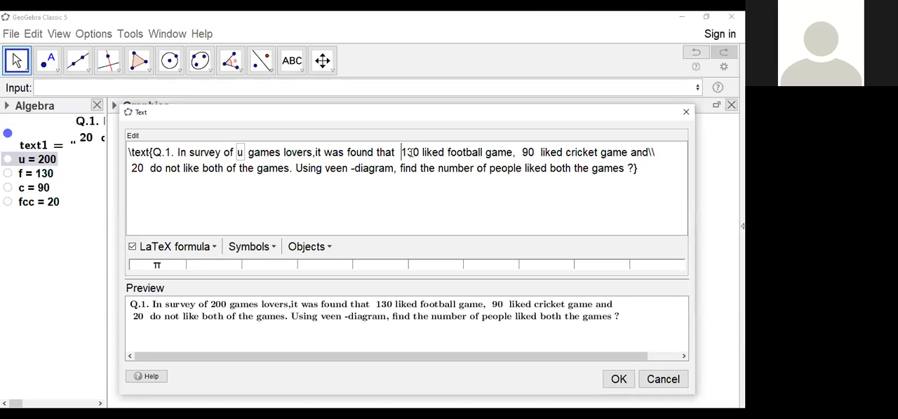
{"action": "key", "text": "BackSpace"}
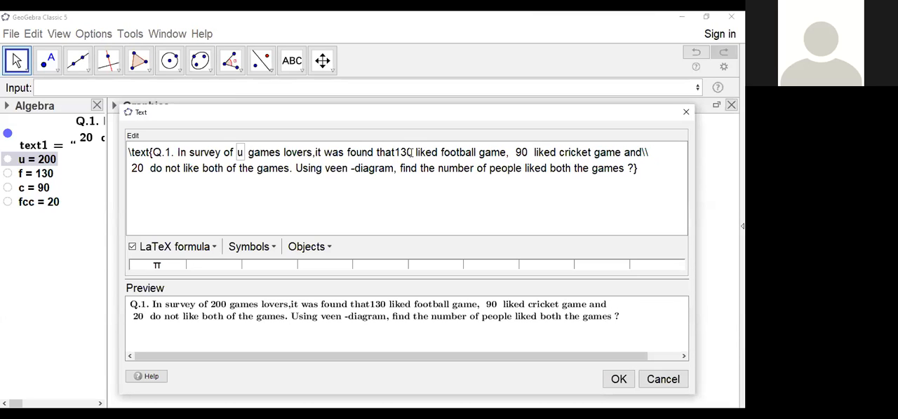
{"action": "key", "text": "Delete"}
{"action": "key", "text": "Delete"}
{"action": "key", "text": "Delete"}
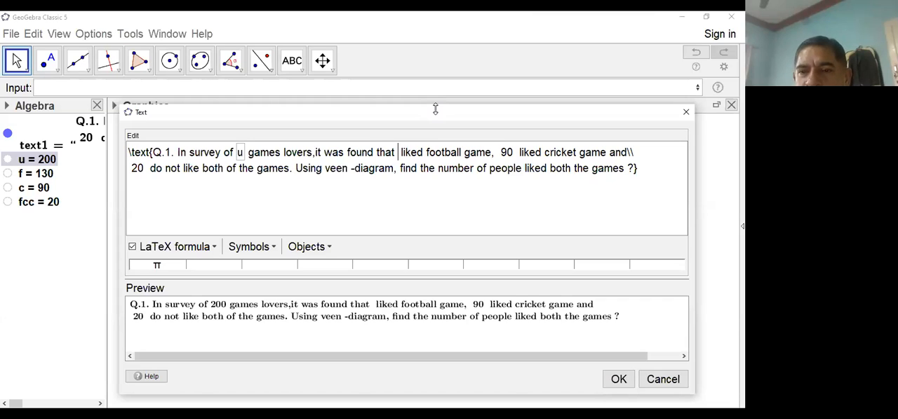
{"action": "left_click_drag", "start_coordinate": [434, 109], "coordinate": [443, 128]}
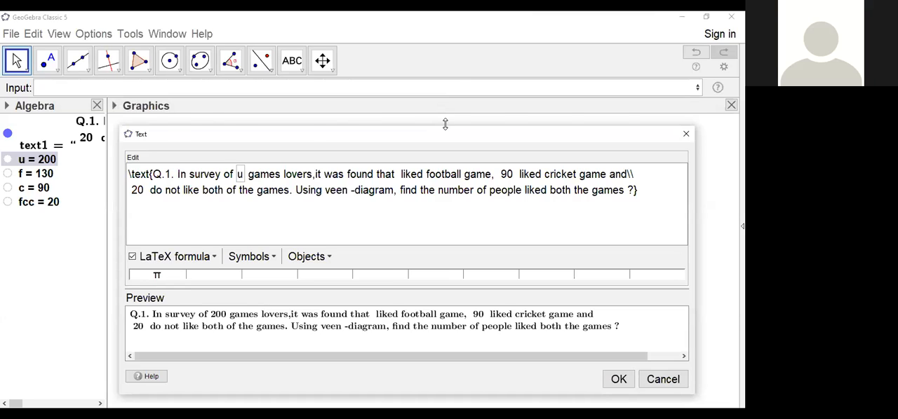
{"action": "left_click_drag", "start_coordinate": [444, 124], "coordinate": [459, 77]}
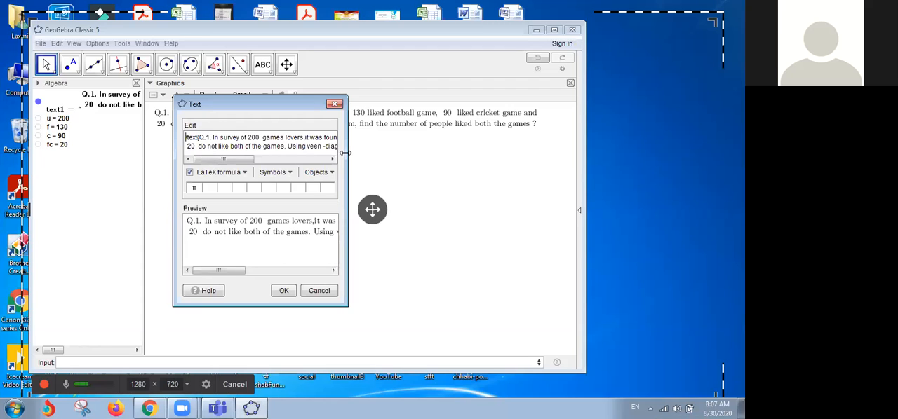
Step: On the other shared desktop, widen the text editor and replace the typed 200 with a dynamic reference to the number u
{"action": "left_click_drag", "start_coordinate": [346, 152], "coordinate": [597, 152]}
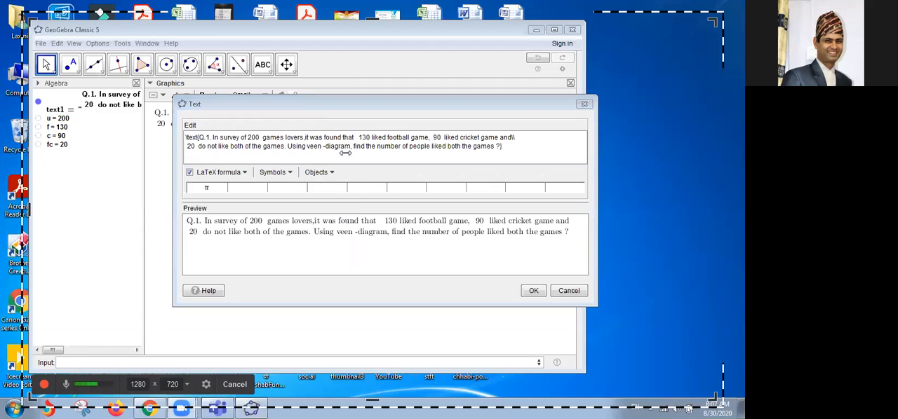
{"action": "left_click_drag", "start_coordinate": [174, 239], "coordinate": [125, 239]}
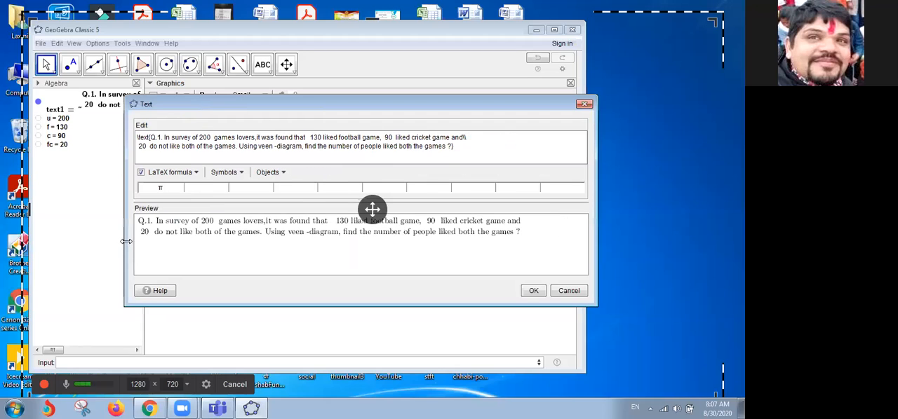
{"action": "left_click", "coordinate": [212, 137]}
{"action": "key", "text": "BackSpace"}
{"action": "key", "text": "BackSpace"}
{"action": "key", "text": "BackSpace"}
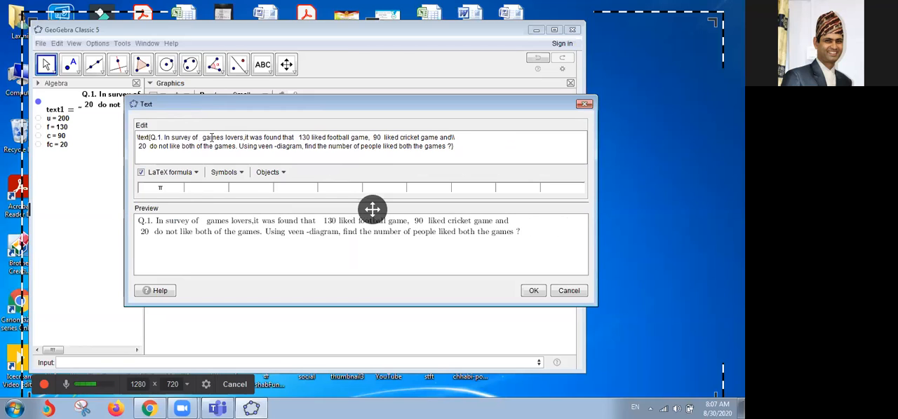
{"action": "left_click", "coordinate": [49, 121]}
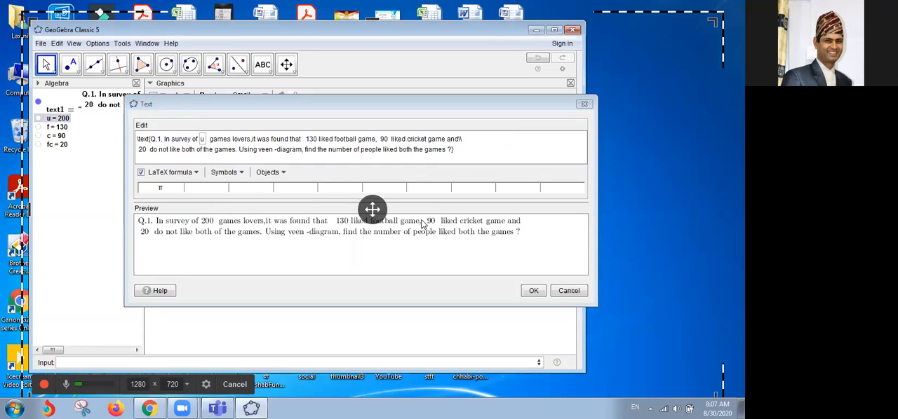
{"action": "left_click", "coordinate": [534, 292]}
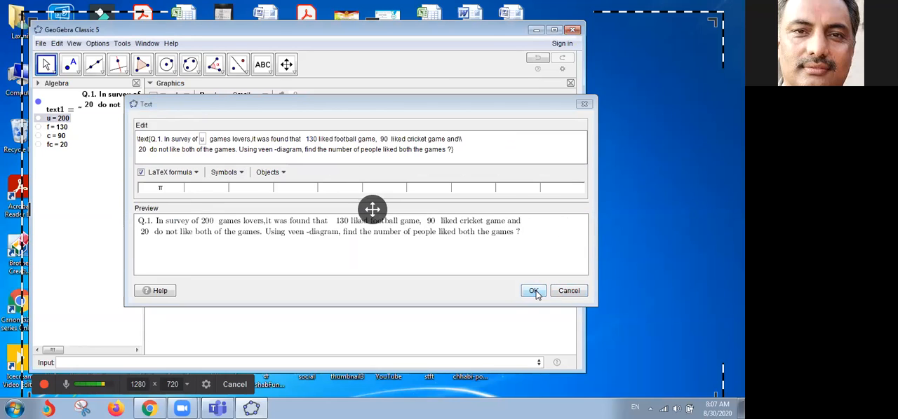
Step: Replace the typed 130 in this copy of the question text with a dynamic reference to the number f
{"action": "left_click", "coordinate": [317, 139]}
{"action": "key", "text": "BackSpace"}
{"action": "key", "text": "BackSpace"}
{"action": "key", "text": "BackSpace"}
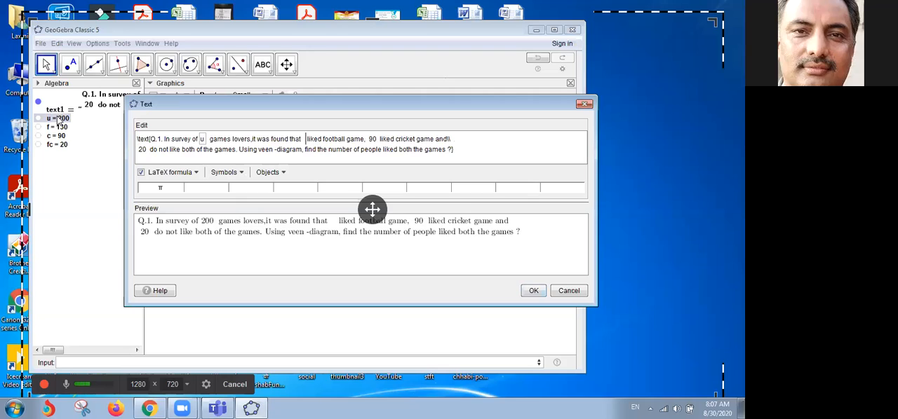
{"action": "left_click", "coordinate": [48, 129]}
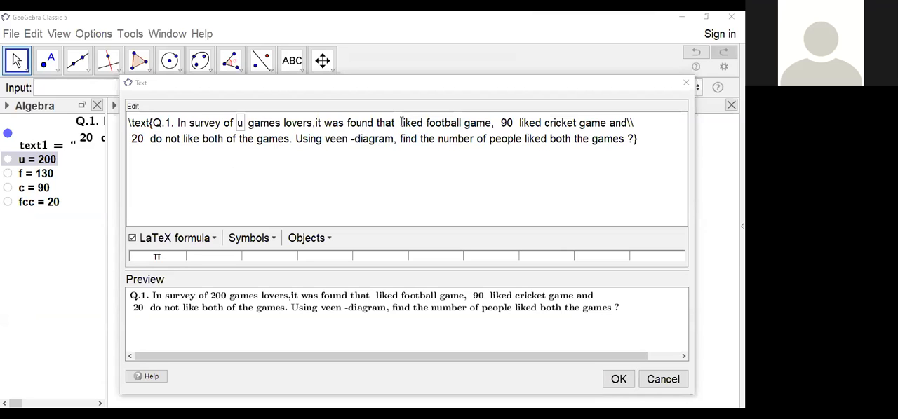
Step: Back in the original question text, insert a reference to f before "liked football game" and replace the typed 90 with a reference to c
{"action": "left_click", "coordinate": [30, 175]}
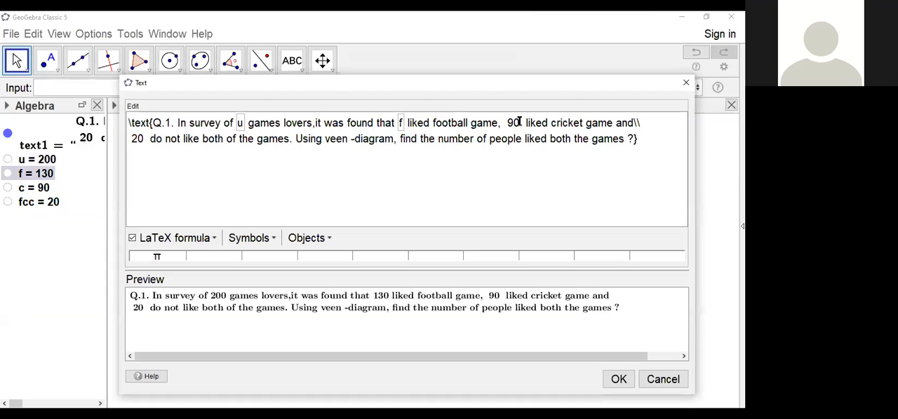
{"action": "left_click", "coordinate": [521, 123]}
{"action": "key", "text": "BackSpace"}
{"action": "key", "text": "BackSpace"}
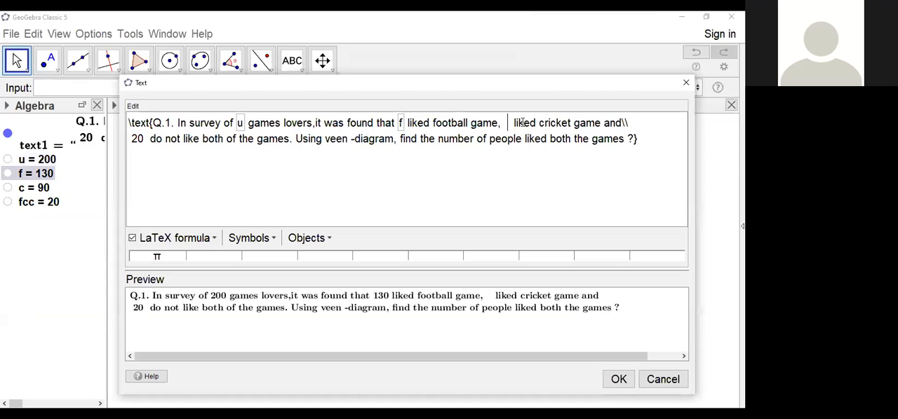
{"action": "key", "text": "Delete"}
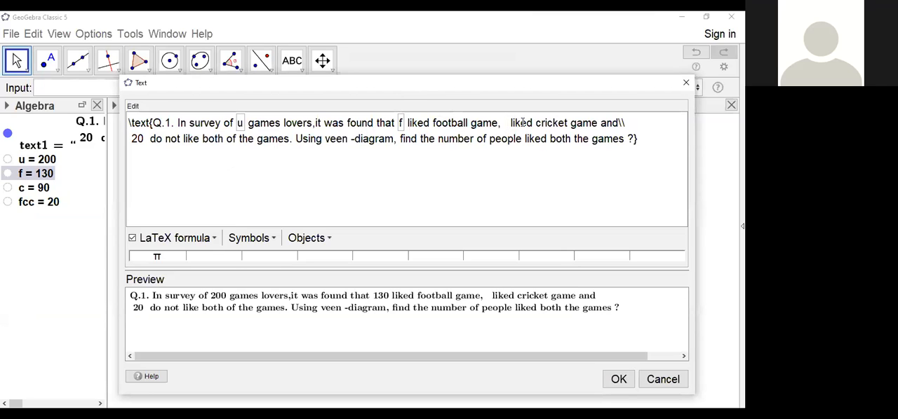
{"action": "key", "text": "BackSpace"}
{"action": "key", "text": "BackSpace"}
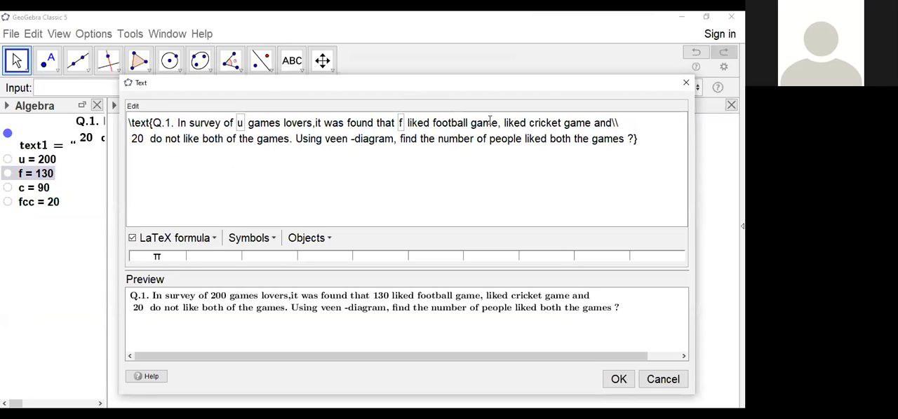
{"action": "left_click", "coordinate": [21, 189]}
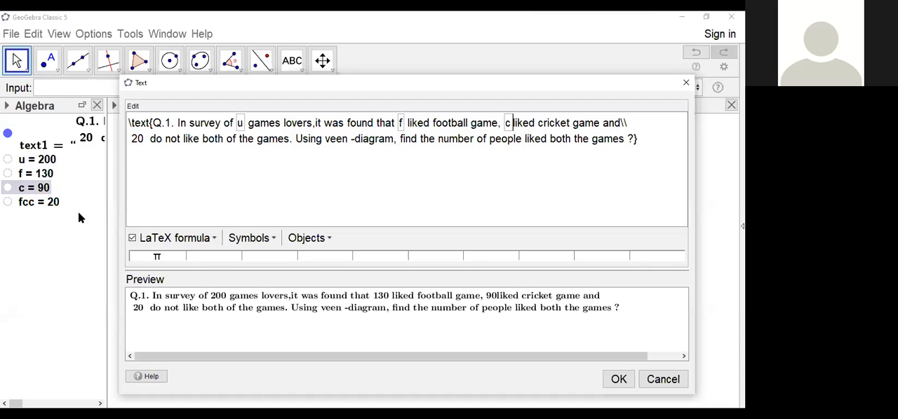
Step: Replace the typed 20 in the second line with a dynamic reference to fcc, and apply the edited question text
{"action": "left_click", "coordinate": [142, 138]}
{"action": "key", "text": "BackSpace"}
{"action": "key", "text": "BackSpace"}
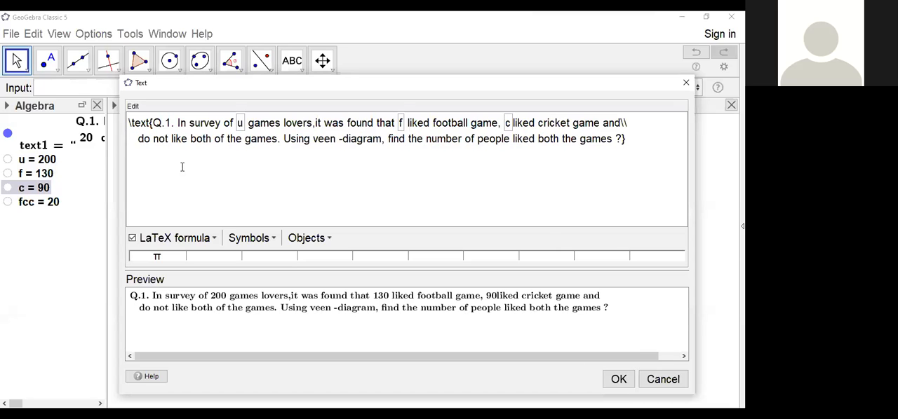
{"action": "left_click", "coordinate": [38, 203]}
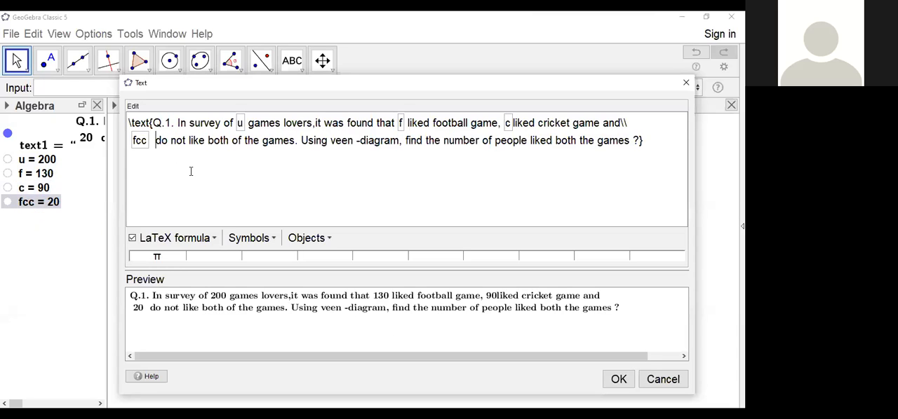
{"action": "key", "text": "BackSpace"}
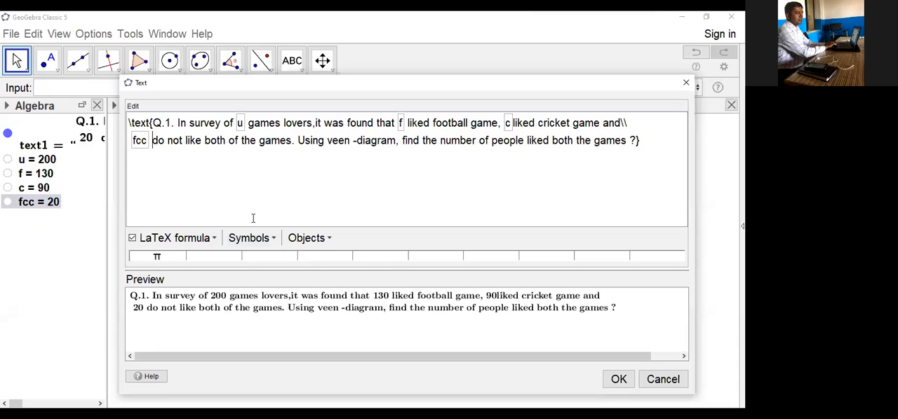
{"action": "left_click", "coordinate": [619, 381]}
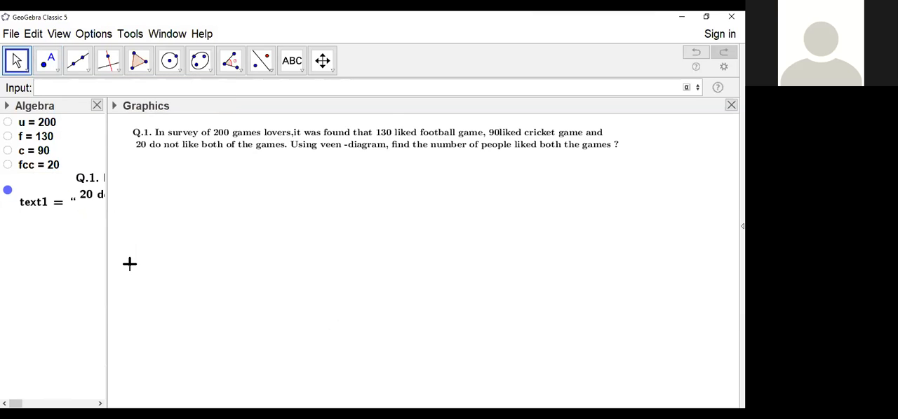
Step: Create the first shaded circular region of the Venn diagram from the inequality x^2+y^2≤4
{"action": "type", "text": "x^2"}
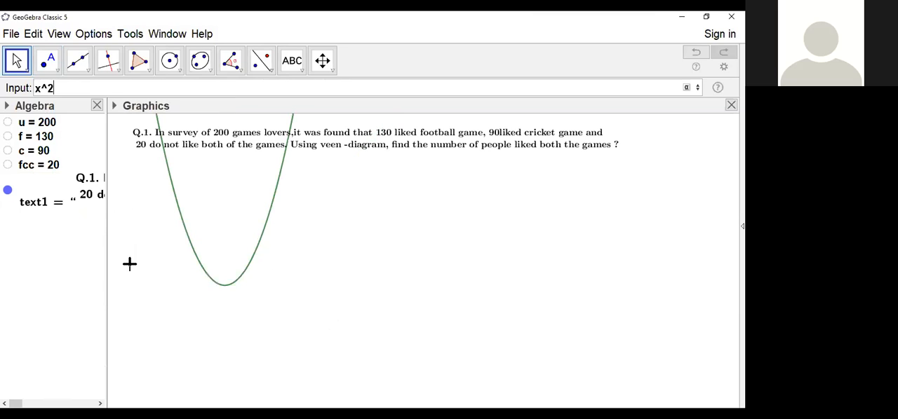
{"action": "type", "text": "+y^2"}
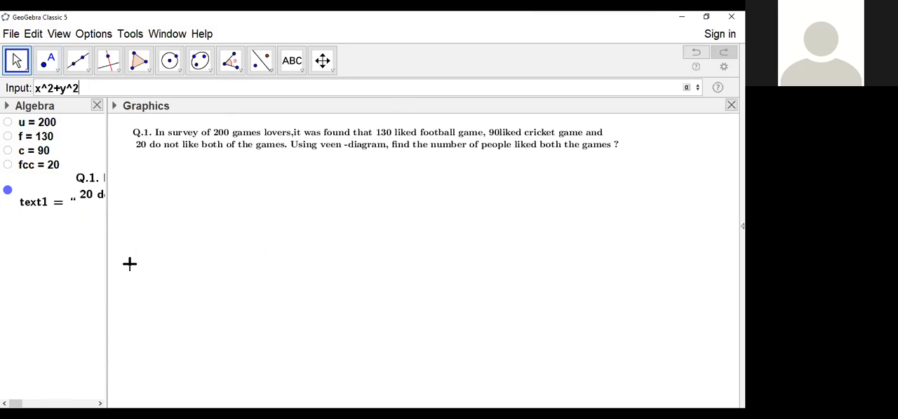
{"action": "type", "text": "<="}
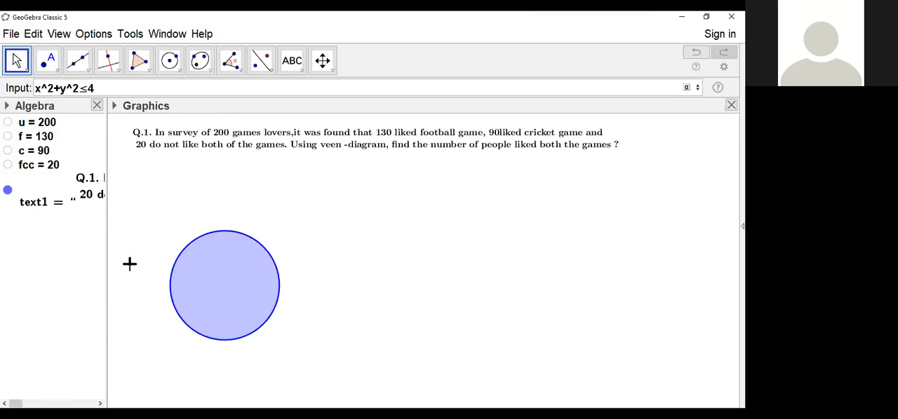
{"action": "key", "text": "Return"}
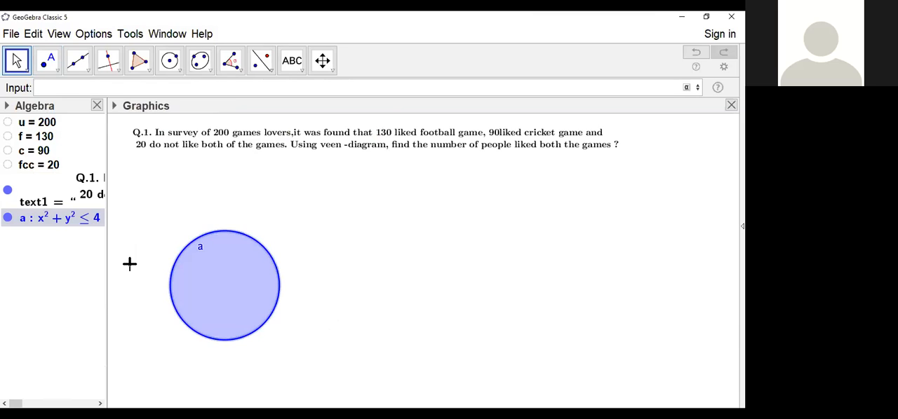
Step: Create the second, overlapping circular region from the inequality (x-2)^2+y^2≤4
{"action": "type", "text": "(x-2"}
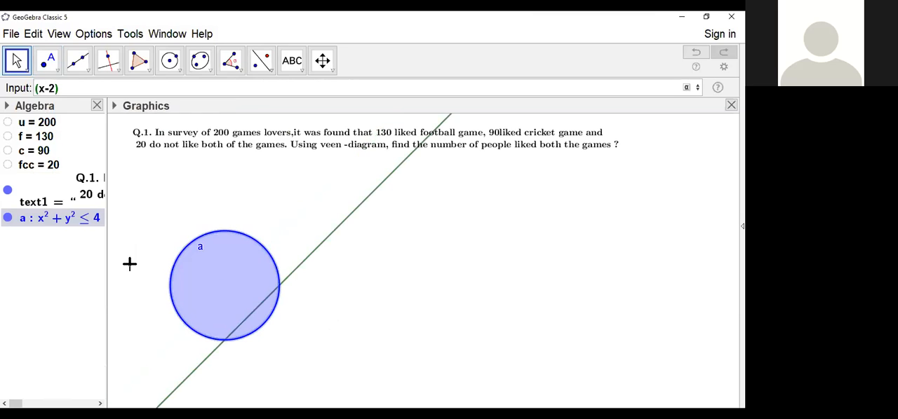
{"action": "type", "text": "^2"}
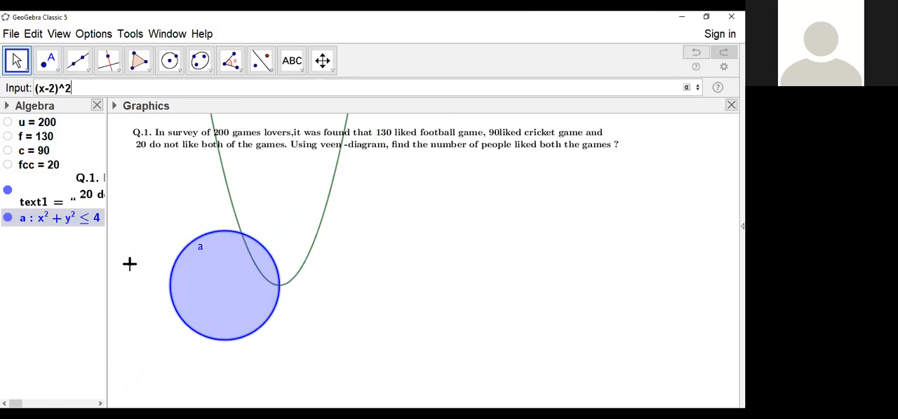
{"action": "type", "text": "+y^2"}
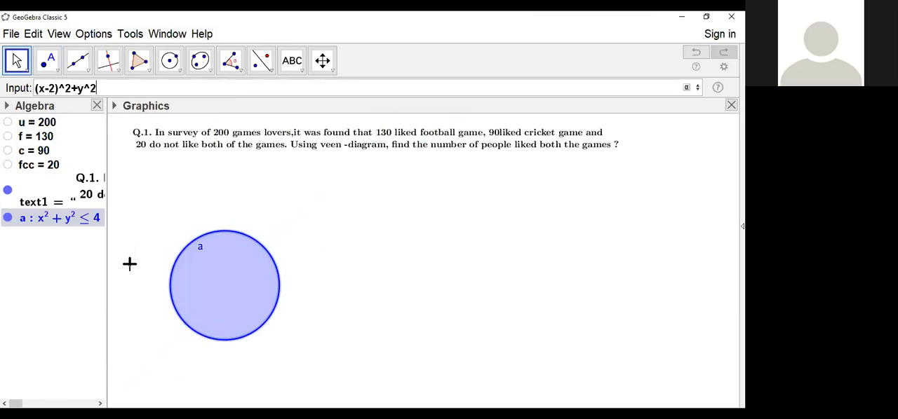
{"action": "type", "text": "<="}
{"action": "type", "text": "4"}
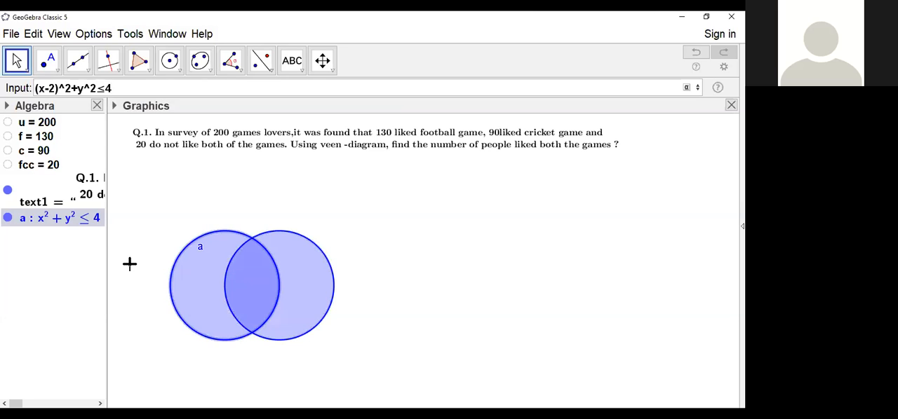
{"action": "key", "text": "Return"}
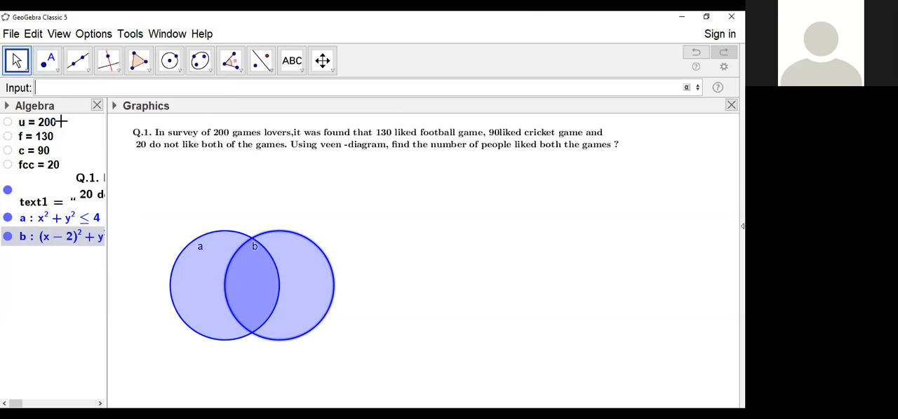
Step: Show the graphics view's style options, check the two circles against the grid and axes, and hide both again
{"action": "left_click", "coordinate": [110, 110]}
{"action": "left_click", "coordinate": [167, 239]}
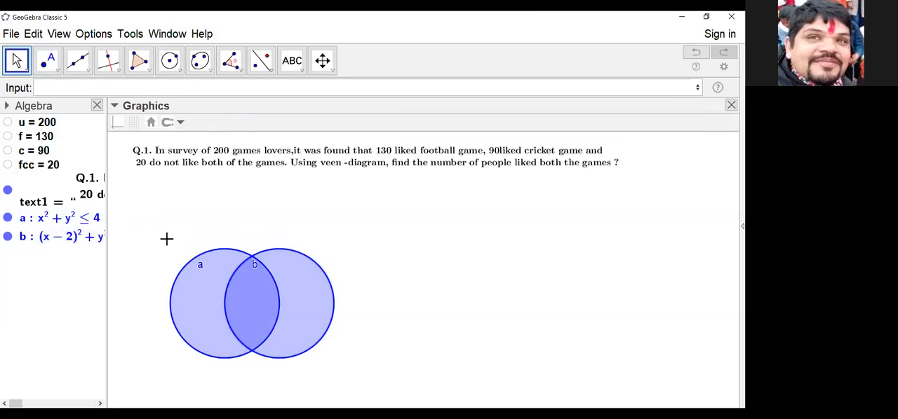
{"action": "left_click", "coordinate": [134, 122]}
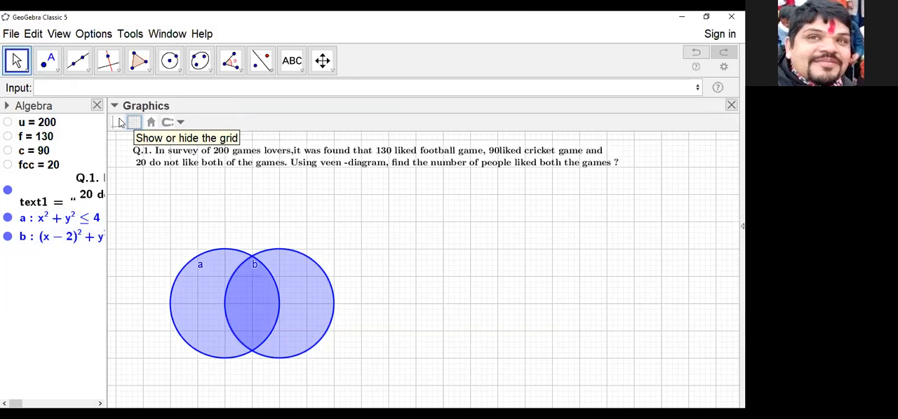
{"action": "left_click", "coordinate": [118, 122]}
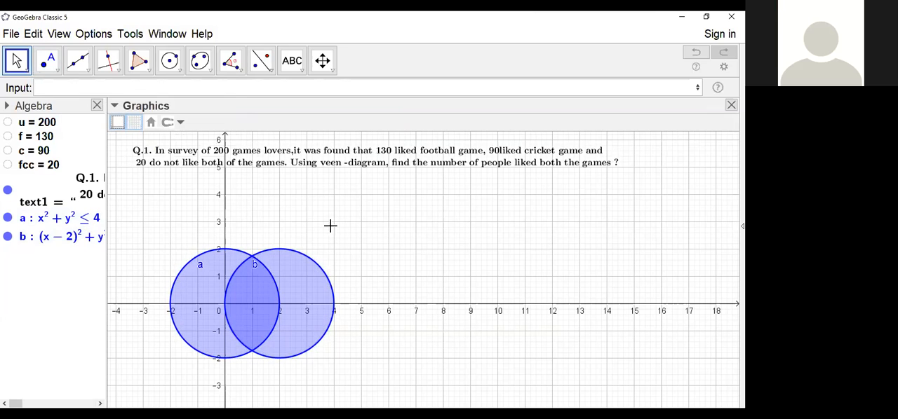
{"action": "left_click", "coordinate": [118, 123]}
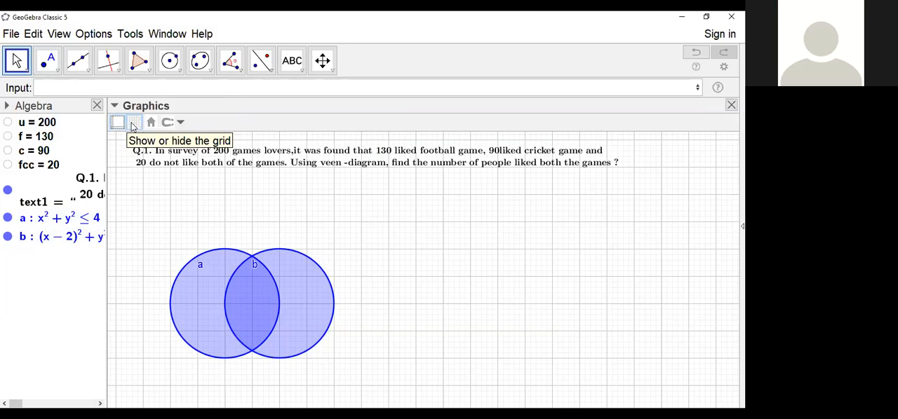
{"action": "left_click", "coordinate": [134, 125]}
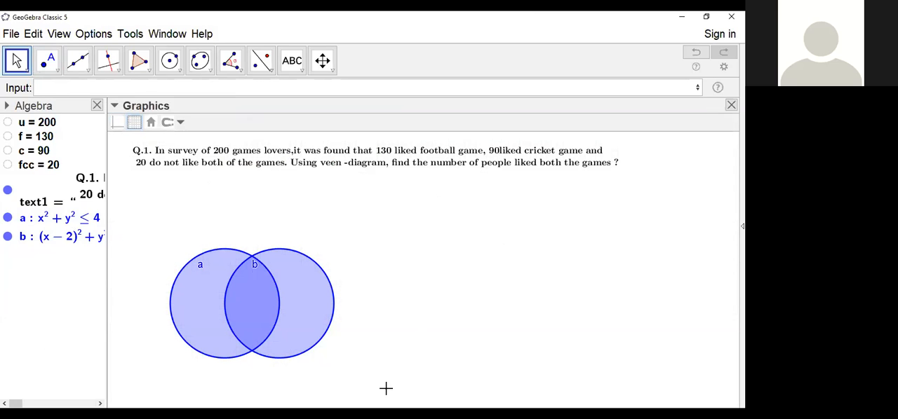
{"action": "left_click_drag", "start_coordinate": [467, 289], "coordinate": [404, 339]}
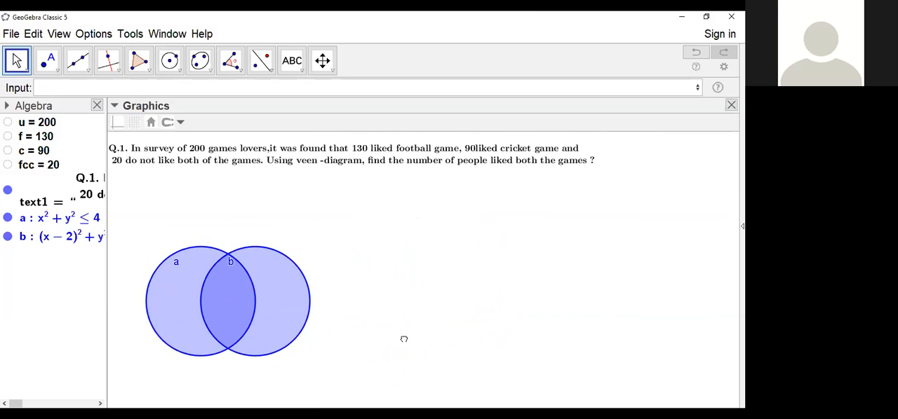
Step: Pin the question text to an absolute position on the screen and centre the two circles beneath it
{"action": "left_click", "coordinate": [18, 60]}
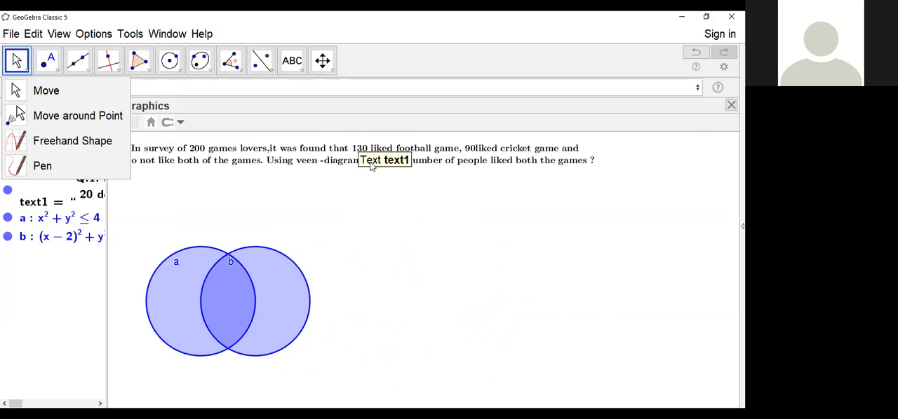
{"action": "left_click", "coordinate": [418, 154]}
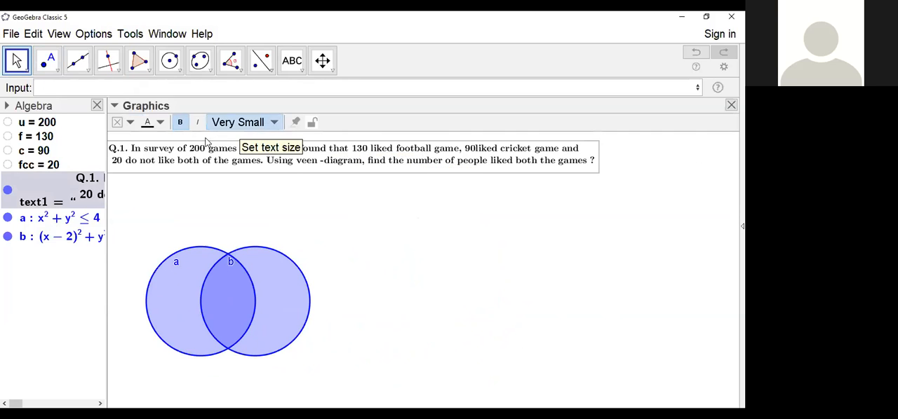
{"action": "left_click", "coordinate": [296, 125]}
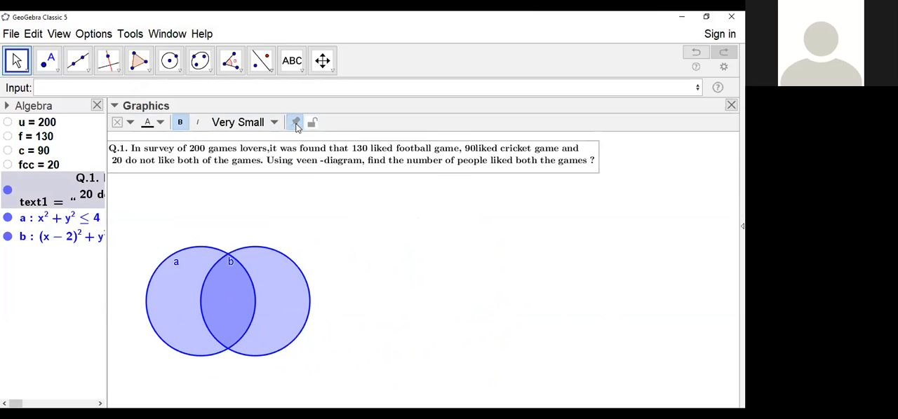
{"action": "left_click_drag", "start_coordinate": [413, 295], "coordinate": [434, 327]}
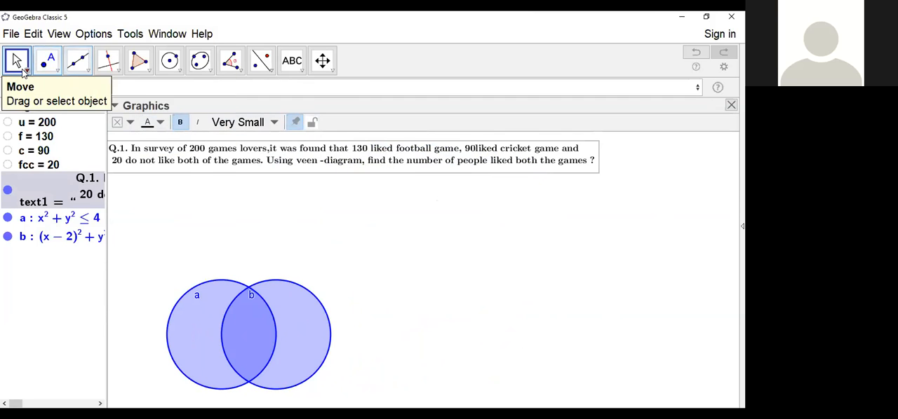
{"action": "left_click", "coordinate": [114, 106]}
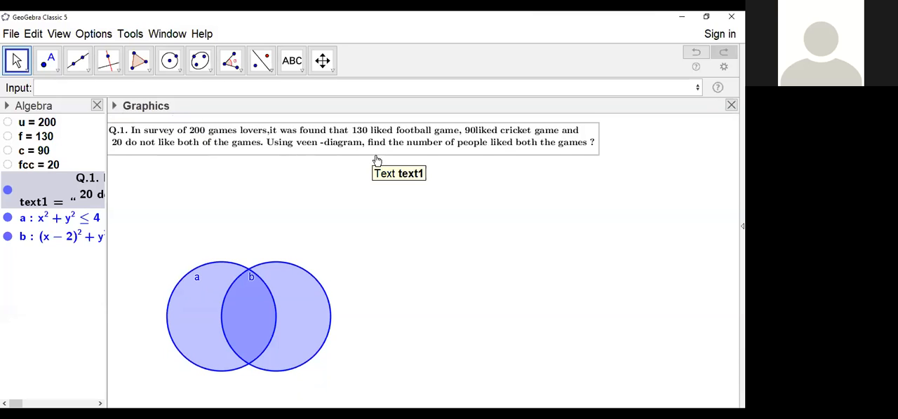
{"action": "left_click", "coordinate": [115, 107]}
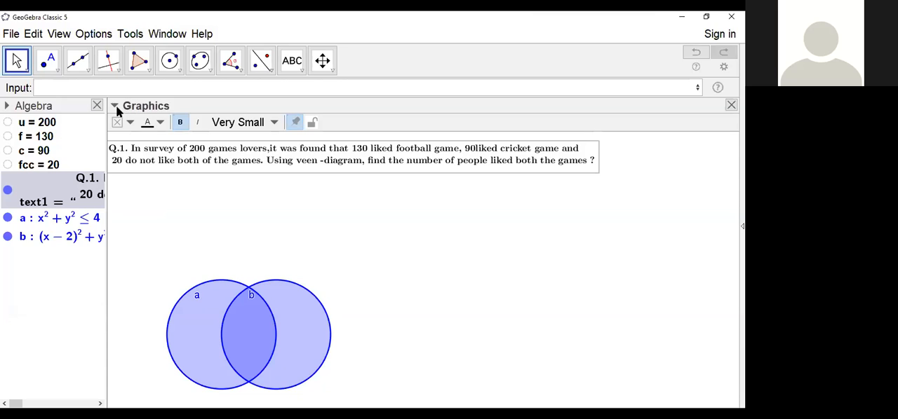
{"action": "left_click", "coordinate": [298, 124]}
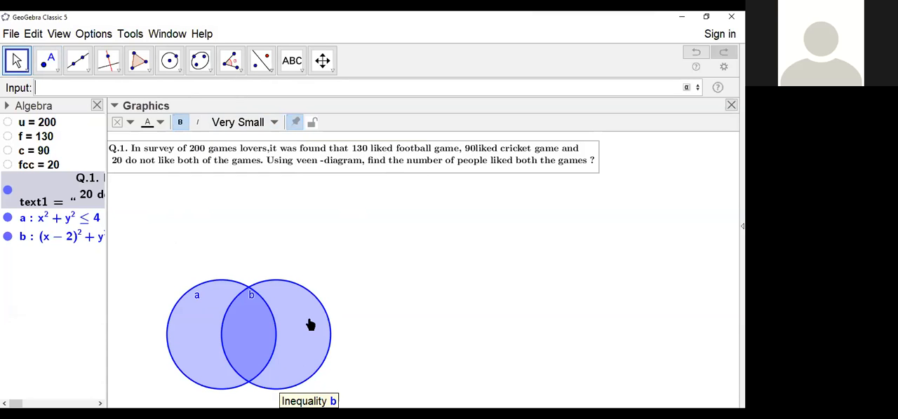
{"action": "left_click", "coordinate": [386, 278]}
{"action": "left_click_drag", "start_coordinate": [390, 315], "coordinate": [541, 234]}
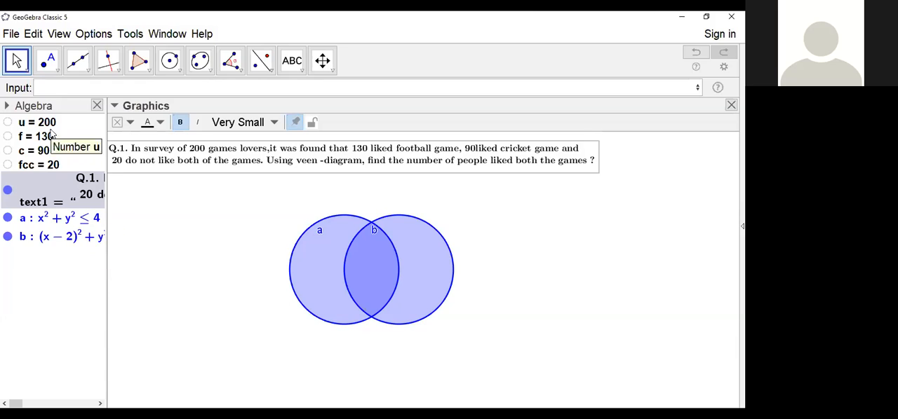
Step: Begin entering an inequality for the rectangle around the circles with the lower x bound, -2.5≤x≤
{"action": "left_click", "coordinate": [42, 87]}
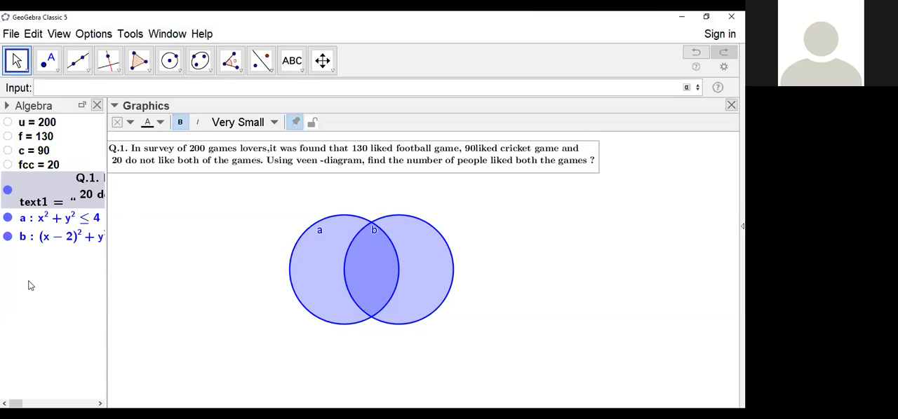
{"action": "type", "text": "-2."}
{"action": "type", "text": "5<="}
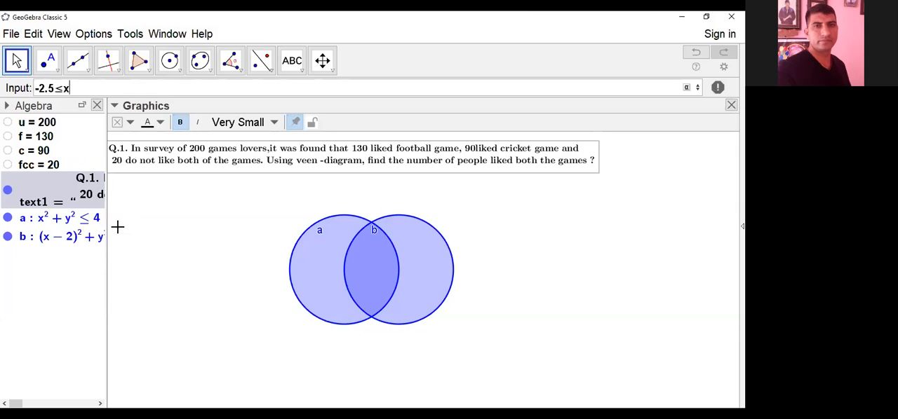
{"action": "type", "text": "<="}
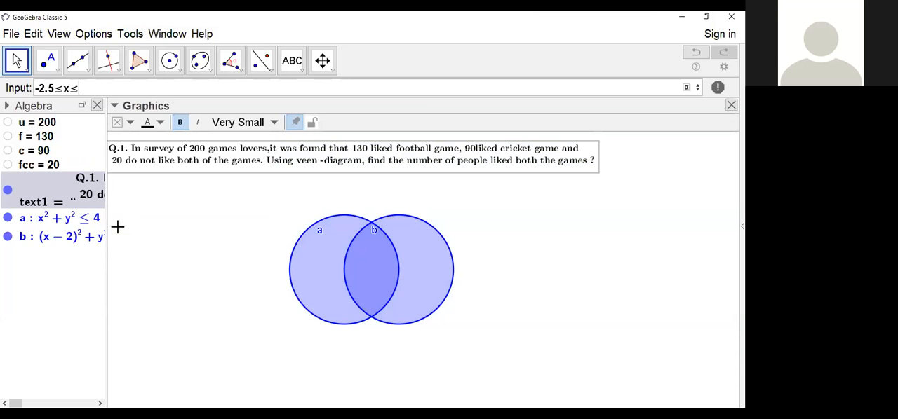
Step: Show the axes and grid in the graphics view to read the extents of the circles
{"action": "left_click", "coordinate": [115, 106]}
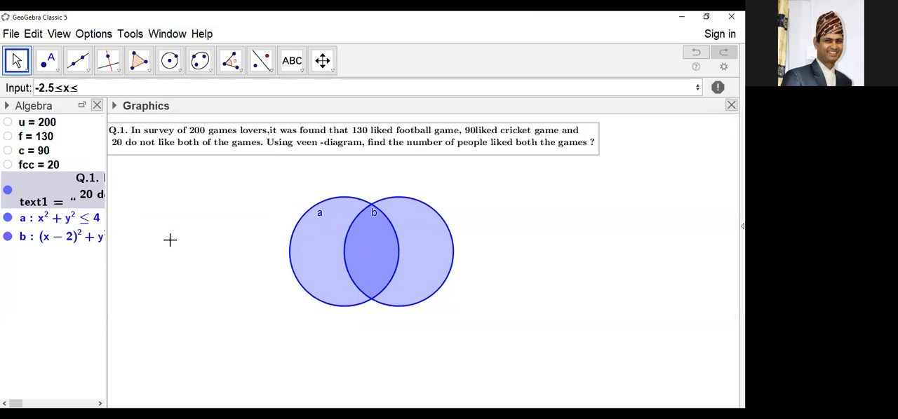
{"action": "left_click", "coordinate": [168, 239]}
{"action": "left_click", "coordinate": [115, 105]}
{"action": "left_click", "coordinate": [124, 124]}
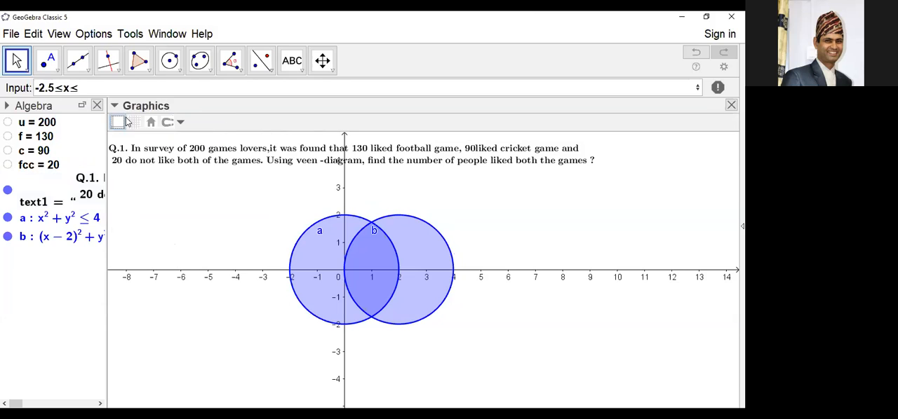
{"action": "left_click", "coordinate": [134, 122]}
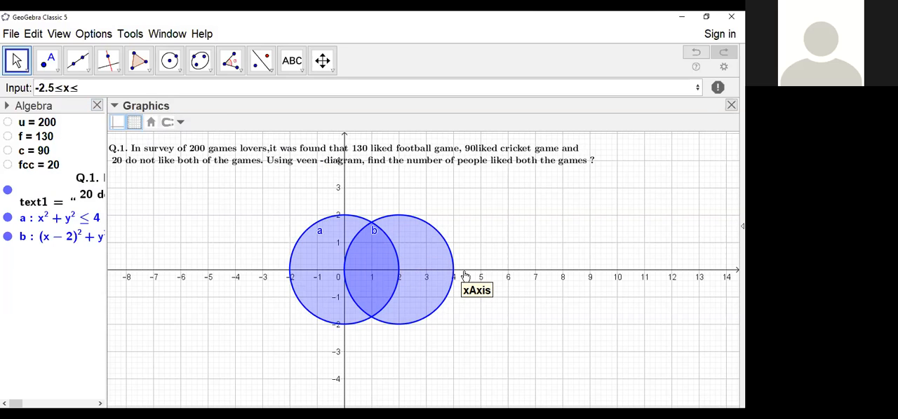
Step: Complete the x range of the entered inequality as -2.5≤x≤4.5
{"action": "left_click", "coordinate": [94, 88]}
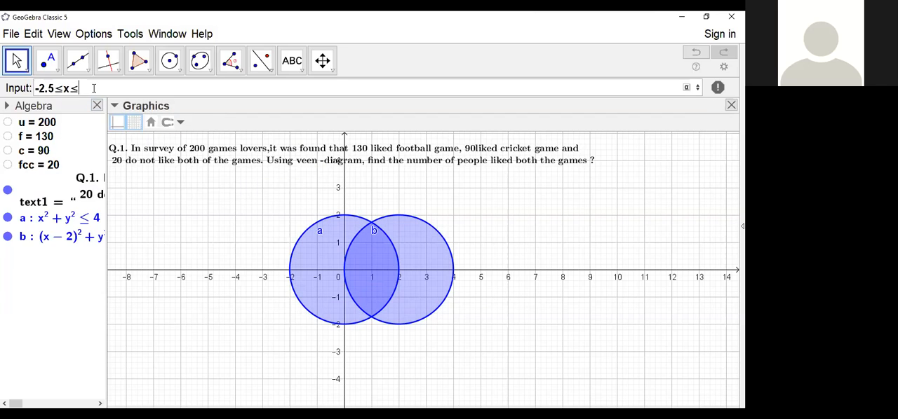
{"action": "type", "text": "-2.5≤x≤4"}
{"action": "key", "text": "Return"}
{"action": "type", "text": "."}
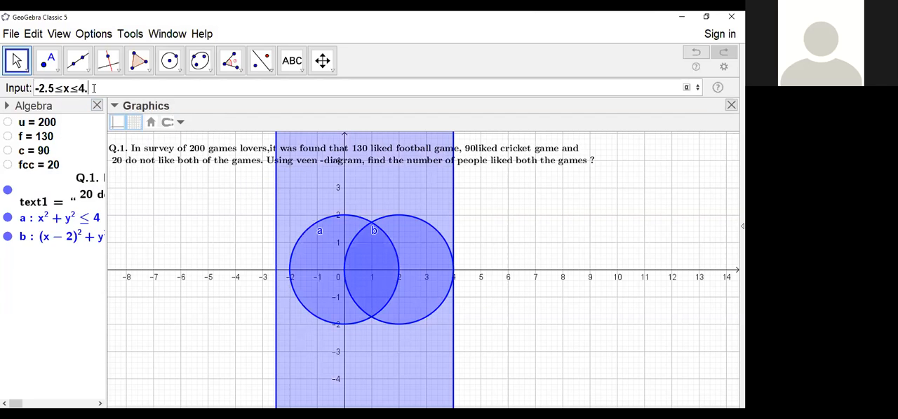
{"action": "type", "text": "5"}
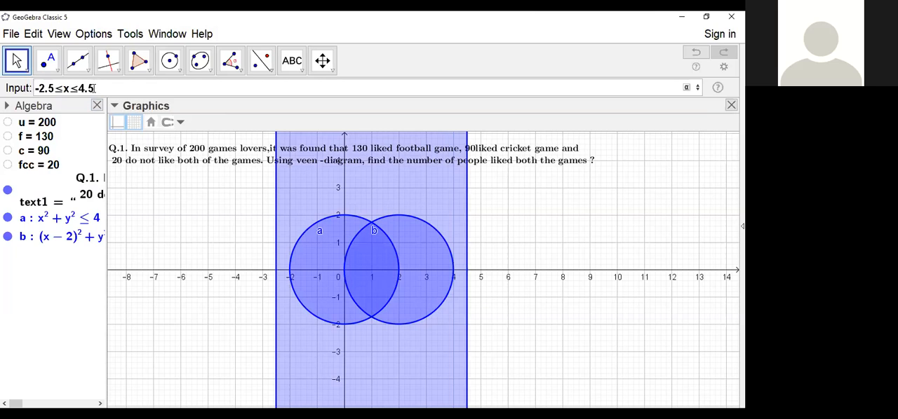
{"action": "type", "text": "&&"}
Step: Add the condition &&-2.5≤y≤2.5 to the inequality and create the rectangular region enclosing both circles
{"action": "type", "text": "-2."}
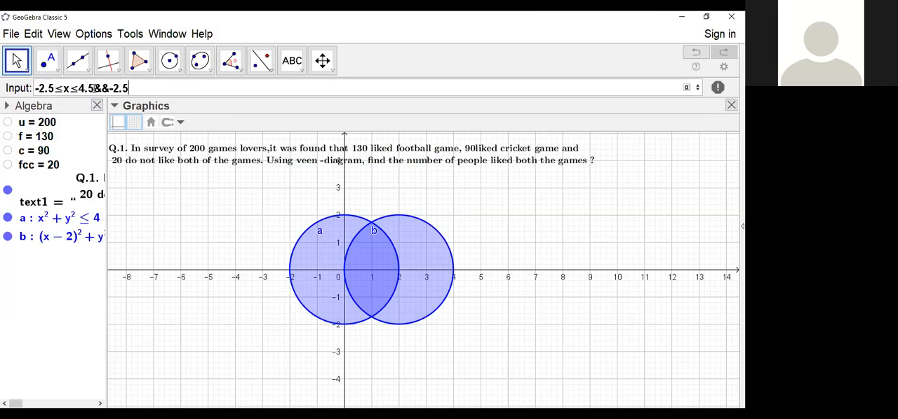
{"action": "type", "text": "5y<="}
{"action": "key", "text": "BackSpace"}
{"action": "key", "text": "BackSpace"}
{"action": "type", "text": "<="}
{"action": "type", "text": "2"}
{"action": "type", "text": ".5"}
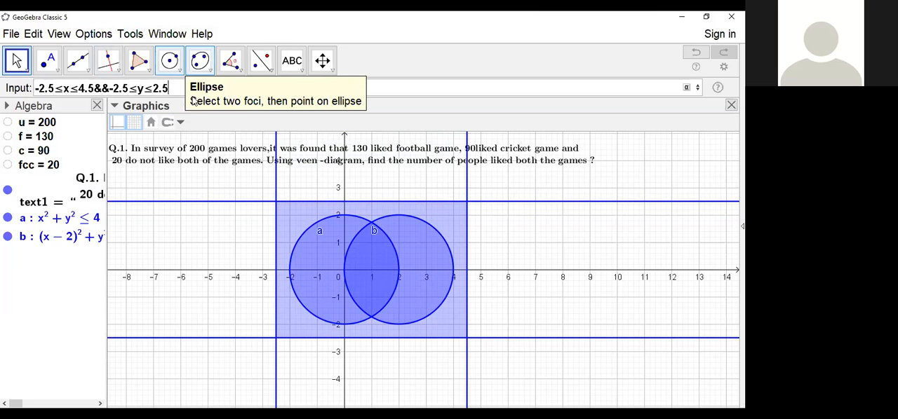
{"action": "left_click_drag", "start_coordinate": [176, 89], "coordinate": [30, 85]}
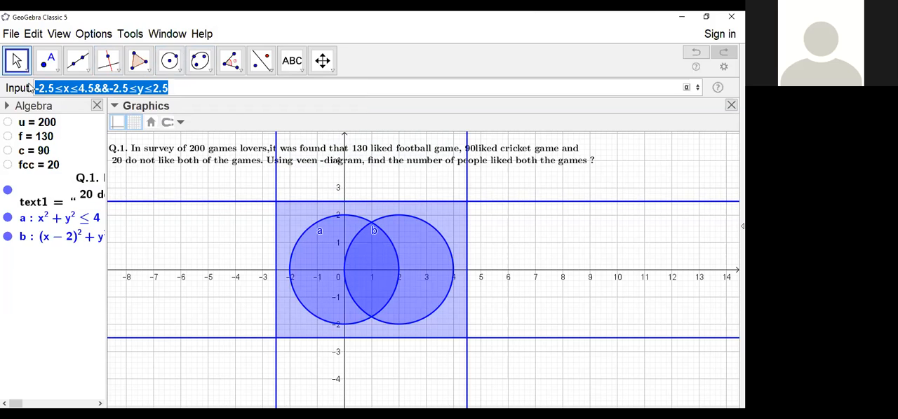
{"action": "left_click", "coordinate": [366, 90]}
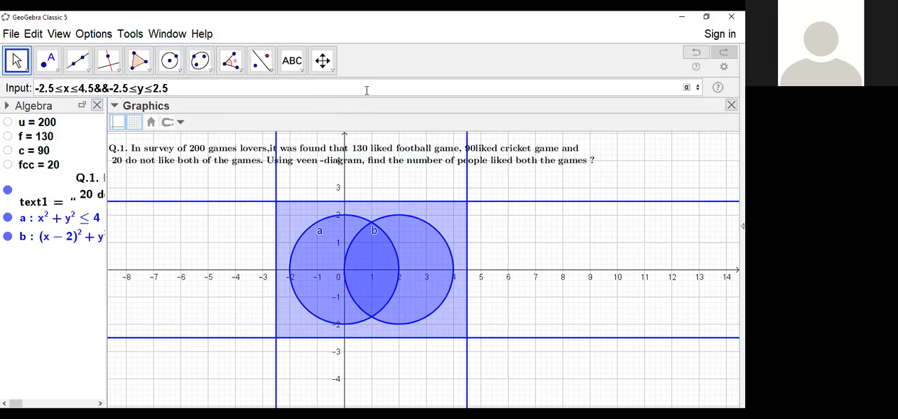
{"action": "key", "text": "Return"}
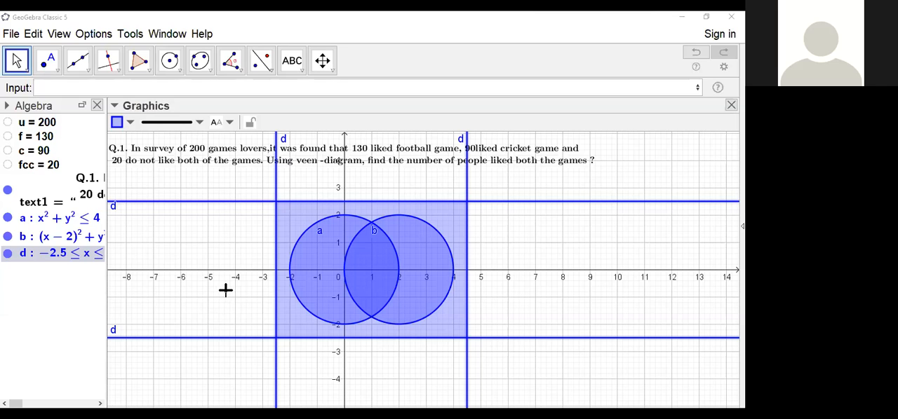
Step: Set the line thickness of the rectangular inequality region to 0 in its object properties and close them
{"action": "left_click", "coordinate": [233, 291]}
{"action": "left_click_drag", "start_coordinate": [345, 226], "coordinate": [265, 308]}
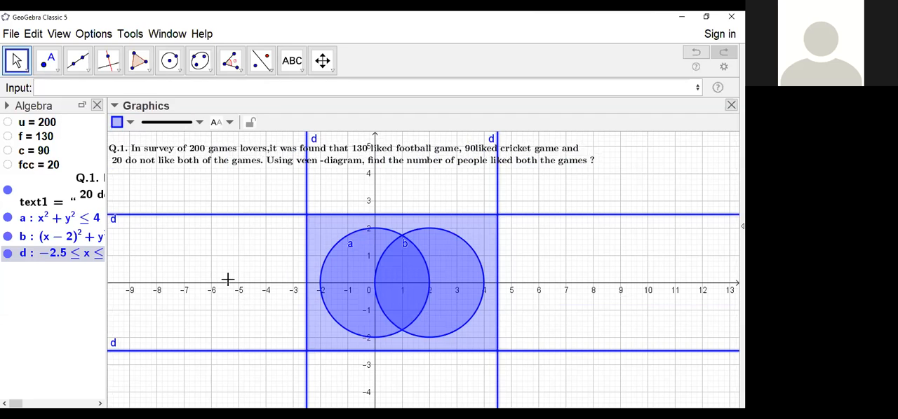
{"action": "left_click_drag", "start_coordinate": [224, 299], "coordinate": [187, 275]}
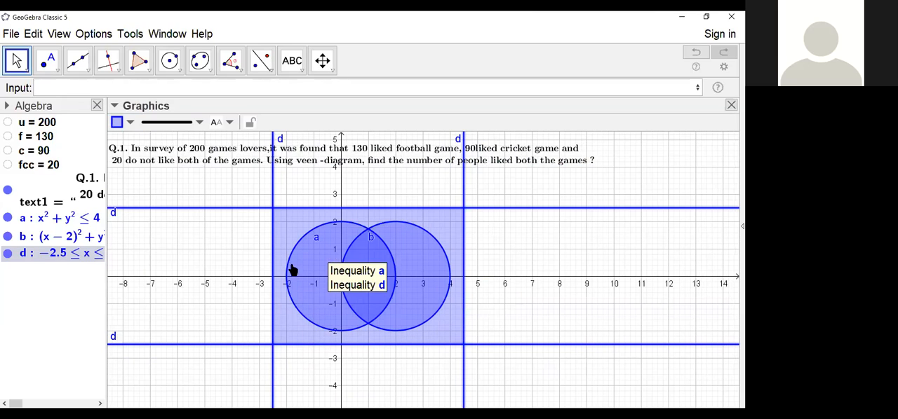
{"action": "right_click", "coordinate": [71, 257]}
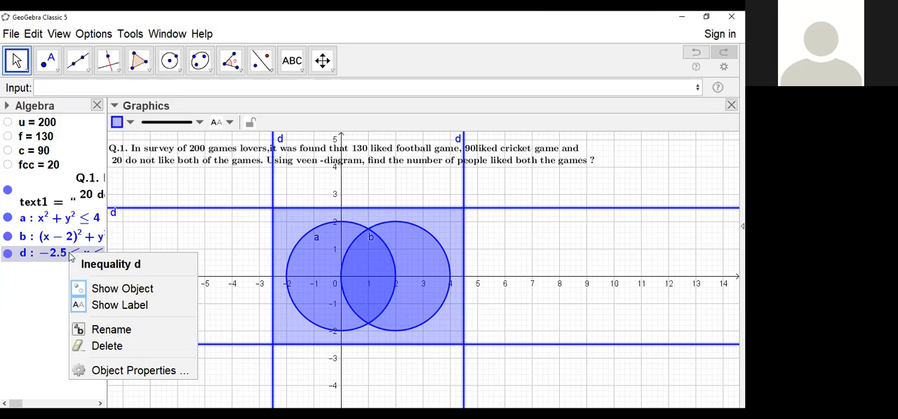
{"action": "left_click", "coordinate": [120, 370]}
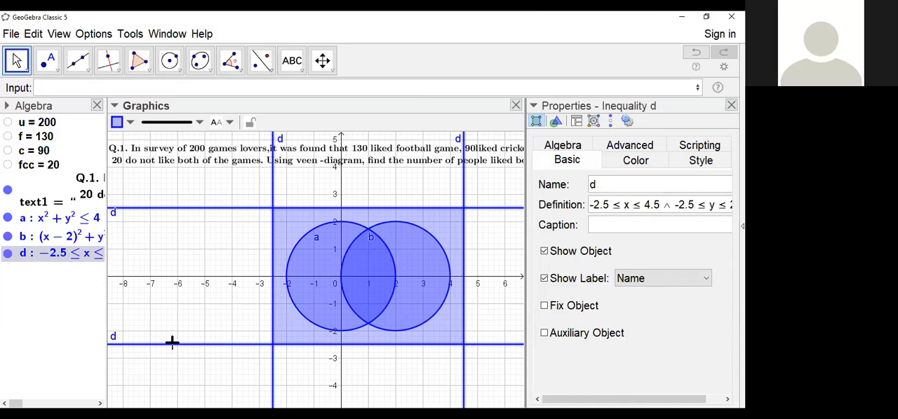
{"action": "left_click", "coordinate": [698, 163]}
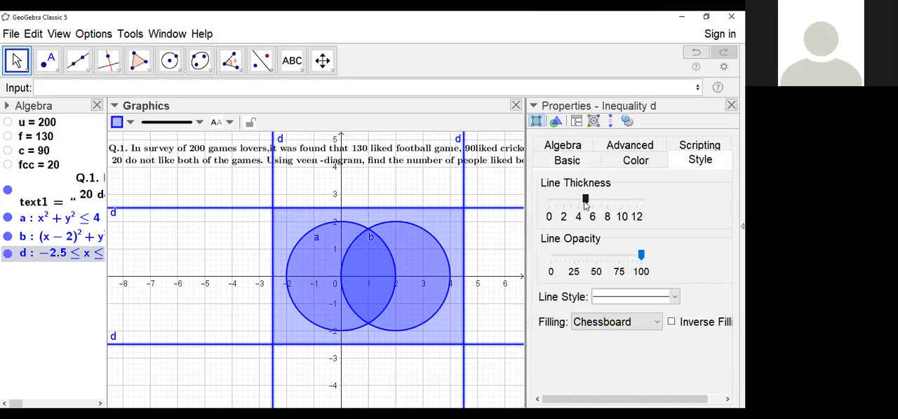
{"action": "left_click_drag", "start_coordinate": [585, 202], "coordinate": [492, 201]}
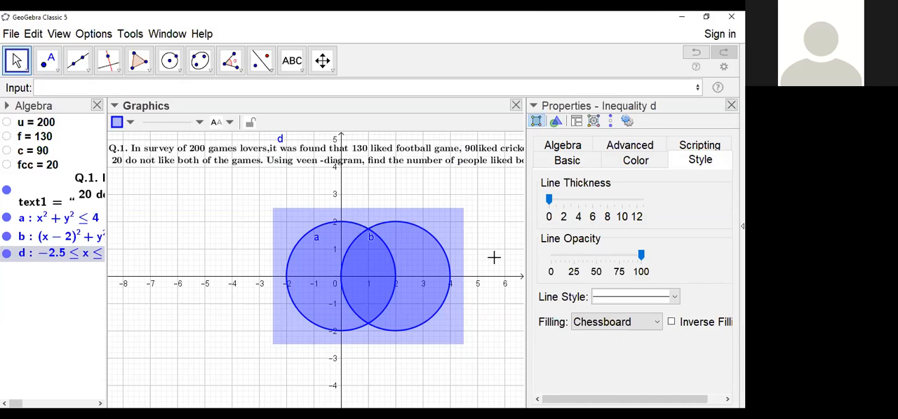
{"action": "left_click", "coordinate": [731, 105]}
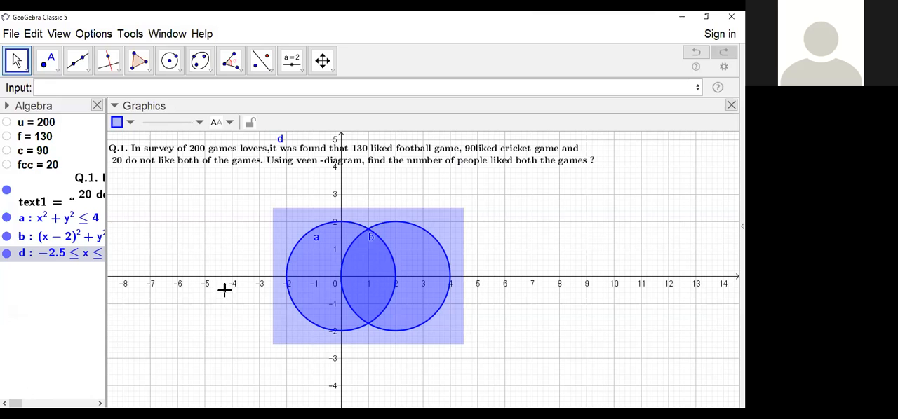
Step: Shift the Venn diagram to the far right beneath the question text, and hide the axes and grid
{"action": "left_click", "coordinate": [201, 316]}
{"action": "left_click_drag", "start_coordinate": [201, 316], "coordinate": [469, 347]}
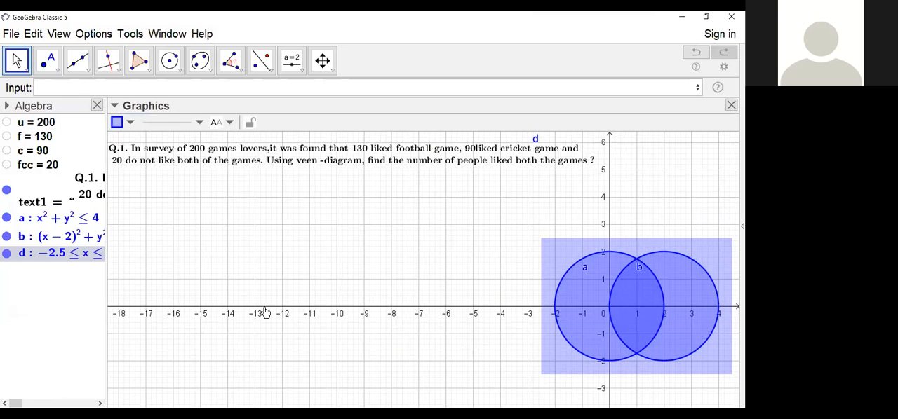
{"action": "left_click_drag", "start_coordinate": [475, 377], "coordinate": [475, 339]}
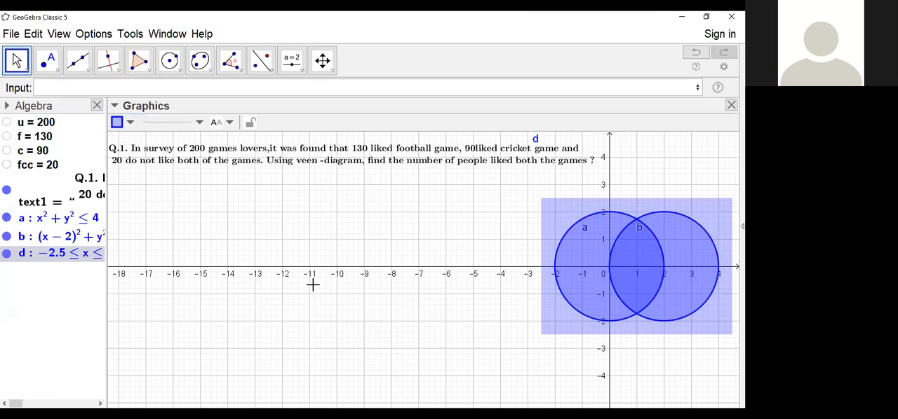
{"action": "left_click", "coordinate": [383, 304]}
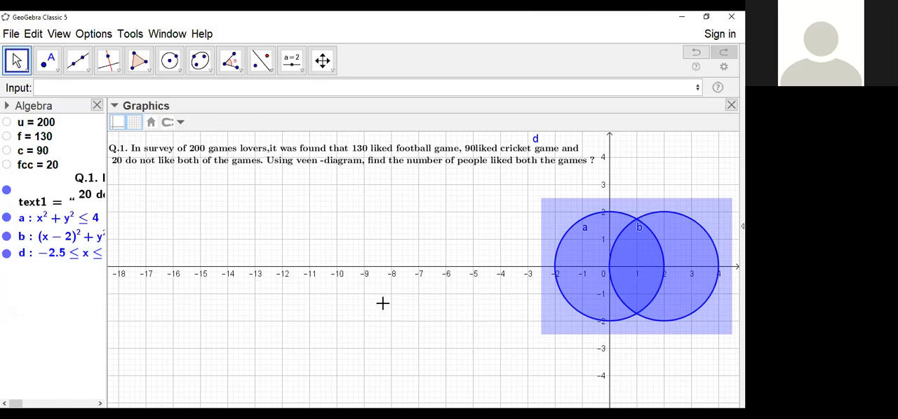
{"action": "left_click", "coordinate": [118, 123]}
{"action": "left_click", "coordinate": [134, 122]}
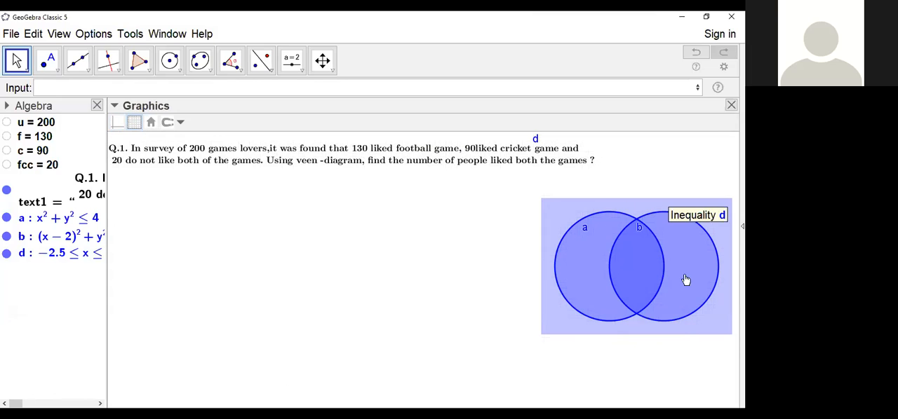
Step: Sort the algebra objects by object type and select the whole inequality group before clearing the selection
{"action": "left_click", "coordinate": [6, 106]}
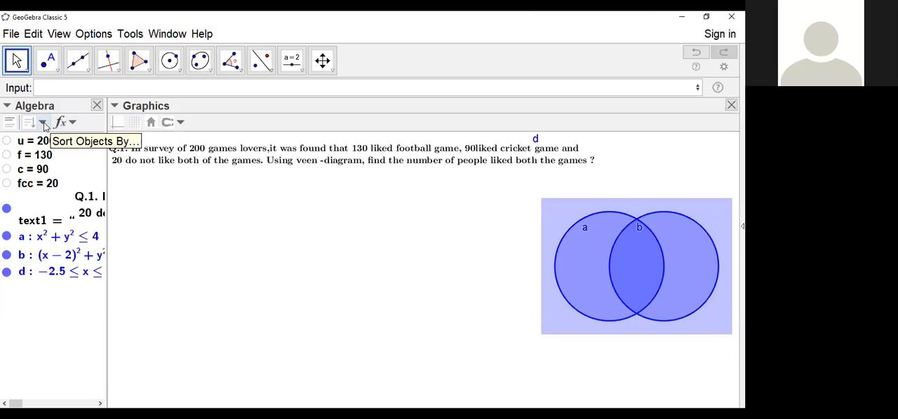
{"action": "left_click", "coordinate": [43, 124]}
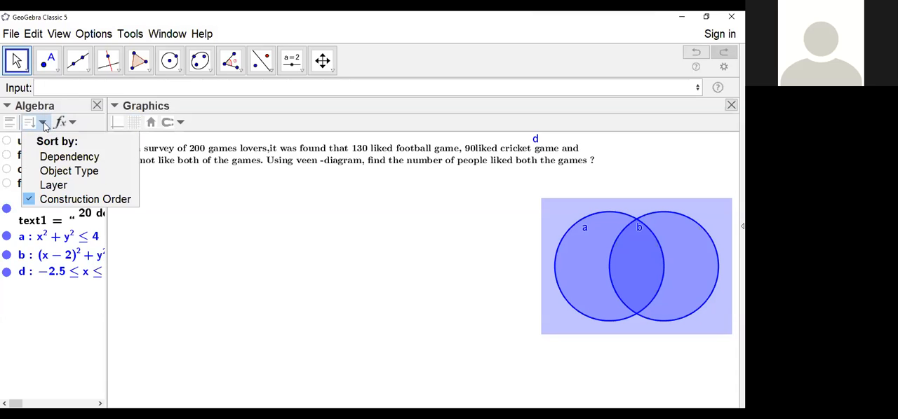
{"action": "left_click", "coordinate": [52, 171]}
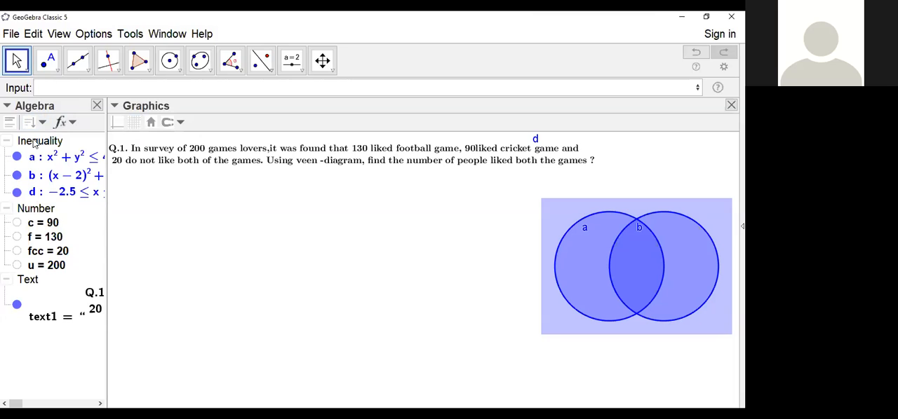
{"action": "left_click", "coordinate": [34, 143]}
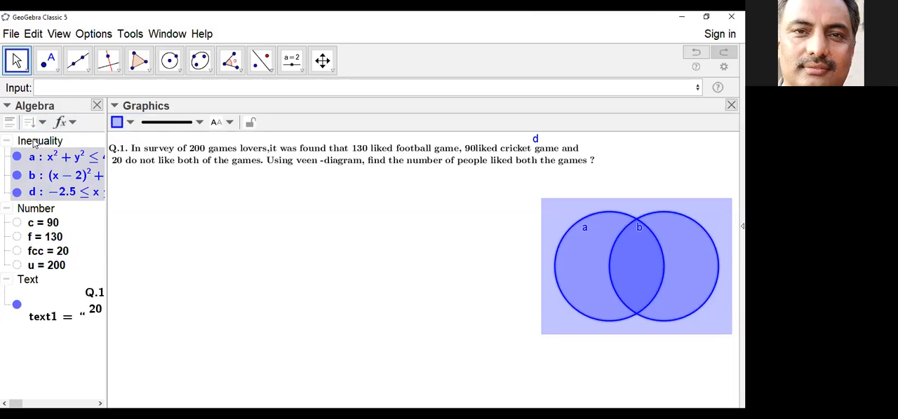
{"action": "left_click", "coordinate": [6, 106]}
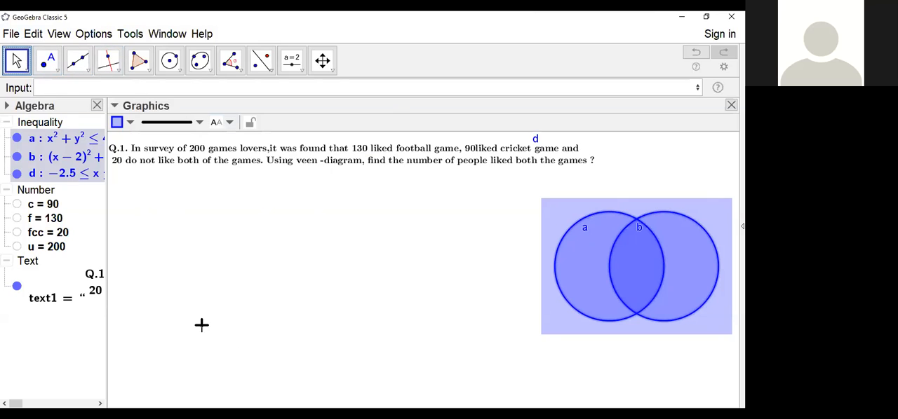
{"action": "left_click", "coordinate": [339, 285]}
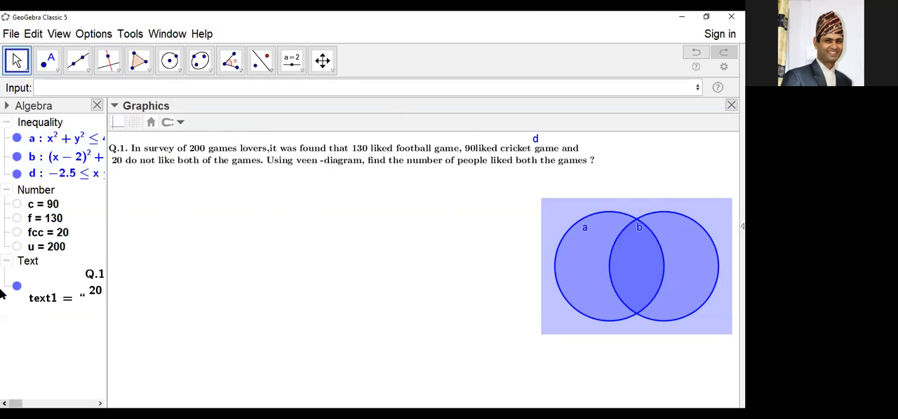
Step: Check the line thickness of the rectangular inequality d in its style properties and close them
{"action": "right_click", "coordinate": [80, 177]}
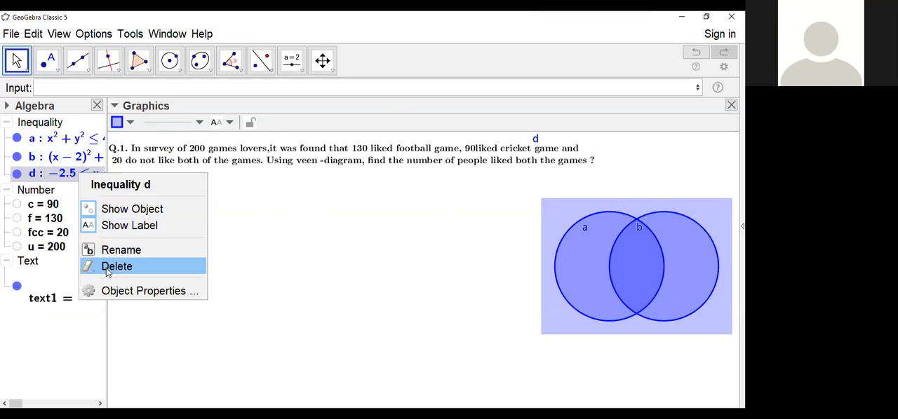
{"action": "left_click", "coordinate": [120, 292]}
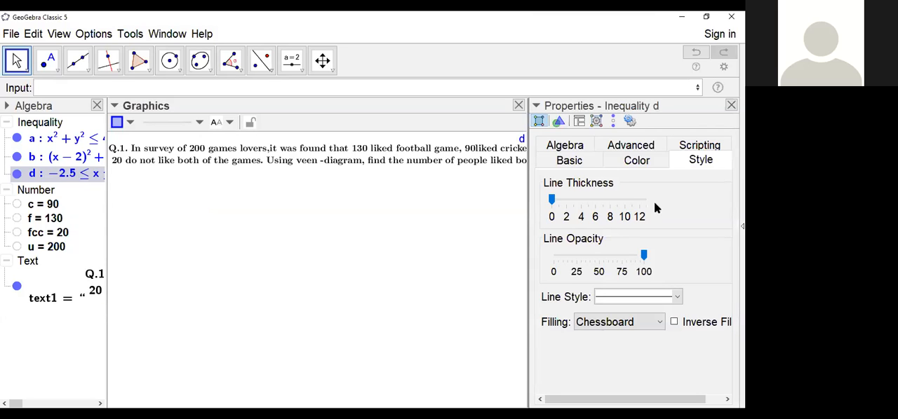
{"action": "left_click", "coordinate": [699, 162]}
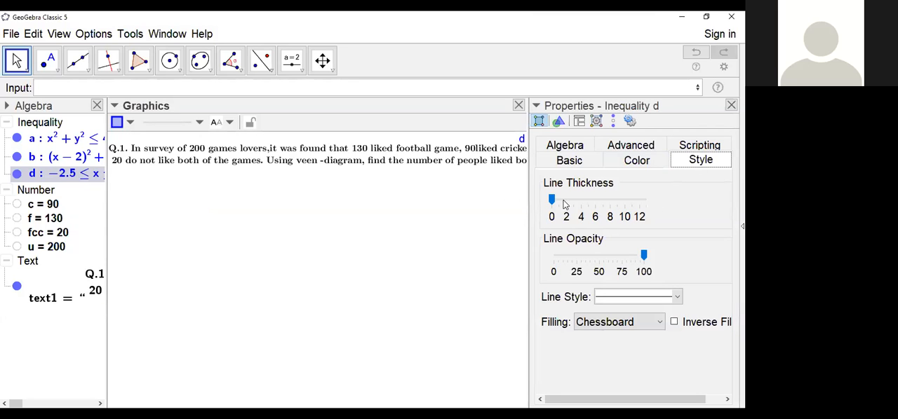
{"action": "left_click_drag", "start_coordinate": [552, 201], "coordinate": [552, 219]}
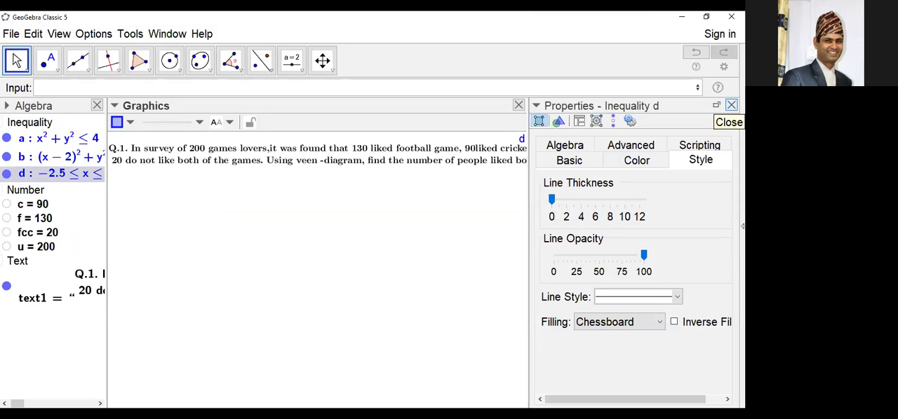
{"action": "left_click", "coordinate": [731, 105]}
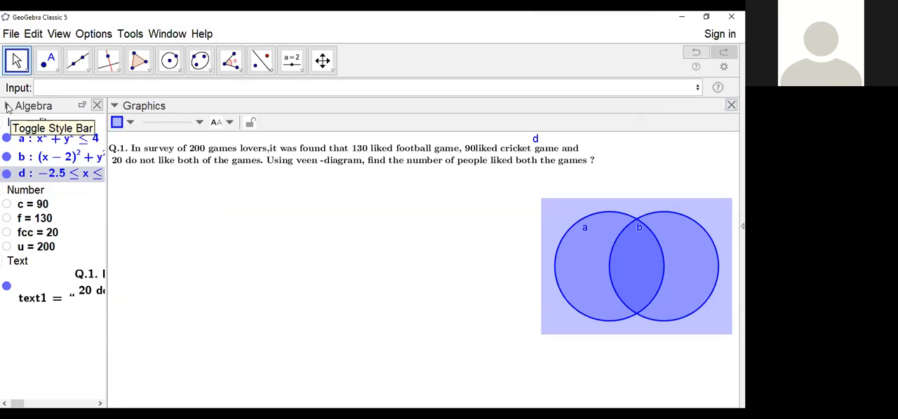
Step: Select all the inequalities as a group and hide their labels a, b and d on the Venn diagram
{"action": "left_click", "coordinate": [8, 106]}
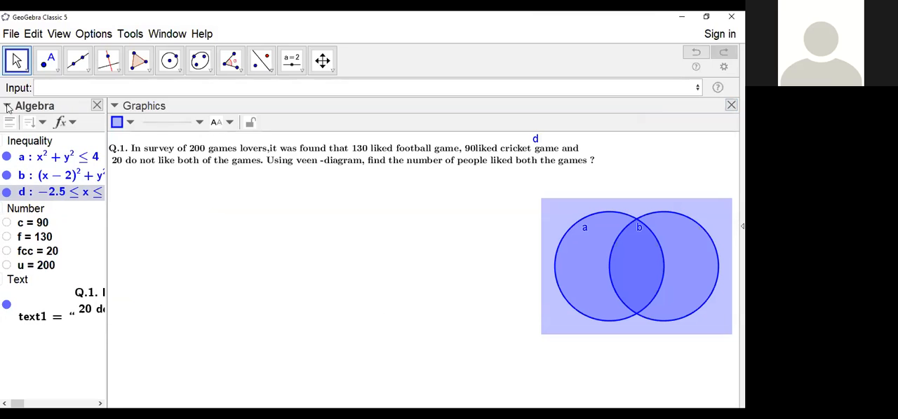
{"action": "left_click", "coordinate": [44, 124]}
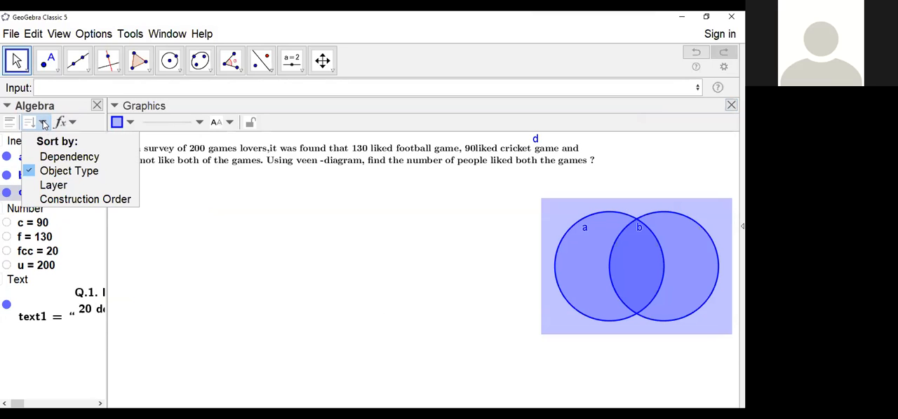
{"action": "left_click", "coordinate": [60, 178]}
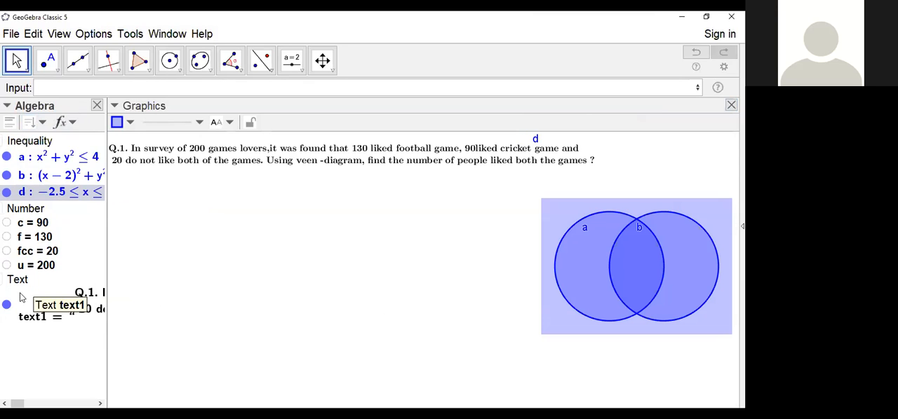
{"action": "left_click", "coordinate": [40, 145]}
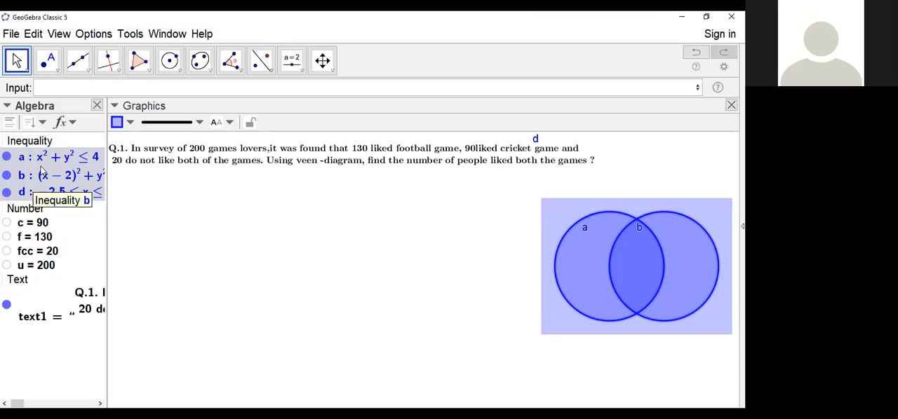
{"action": "right_click", "coordinate": [42, 171]}
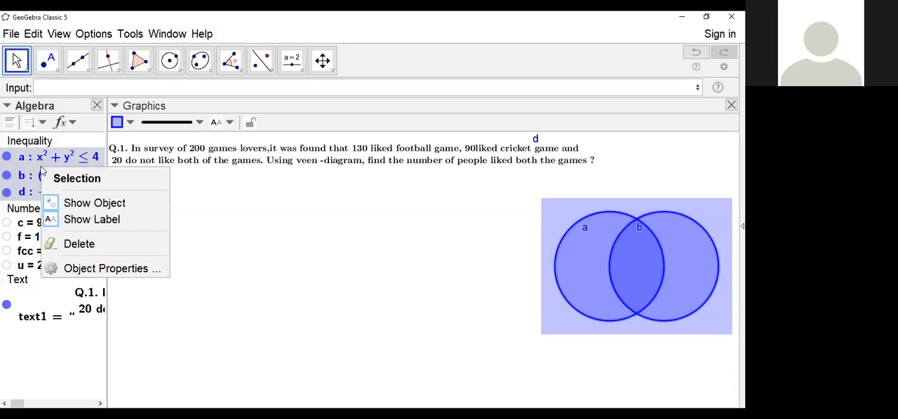
{"action": "left_click", "coordinate": [84, 220]}
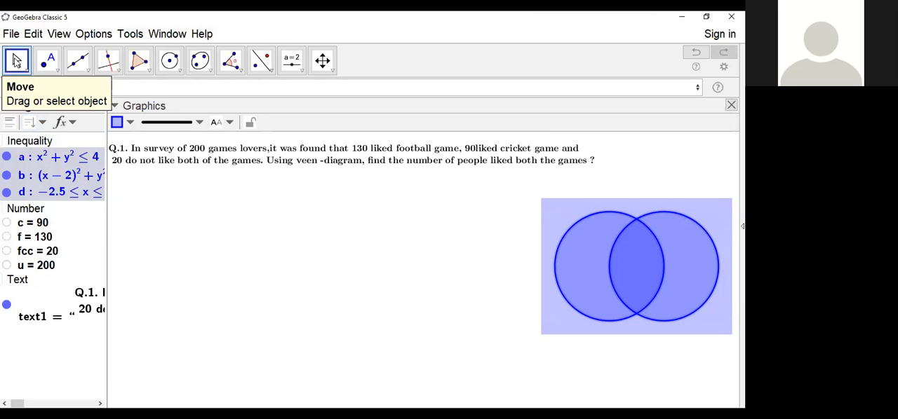
{"action": "left_click", "coordinate": [17, 61]}
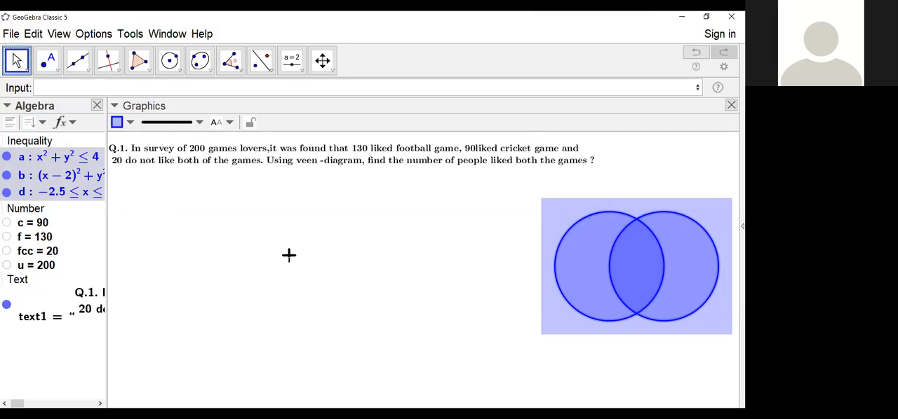
{"action": "left_click", "coordinate": [270, 271]}
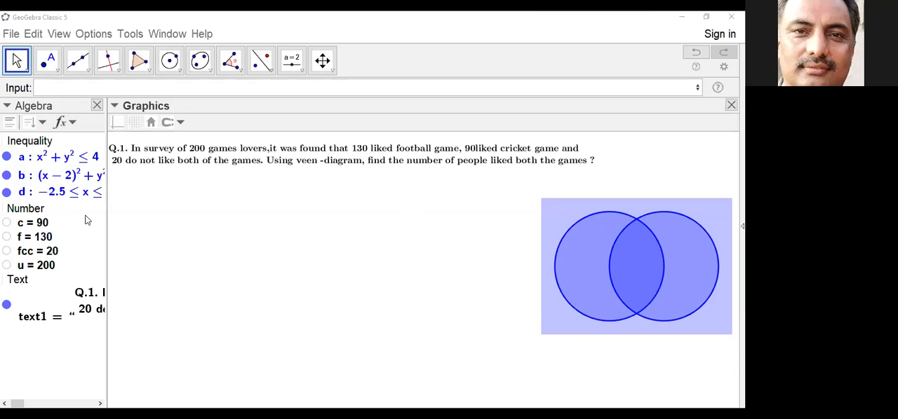
Step: Sort the algebra objects by construction order again
{"action": "left_click", "coordinate": [7, 106]}
{"action": "left_click", "coordinate": [8, 105]}
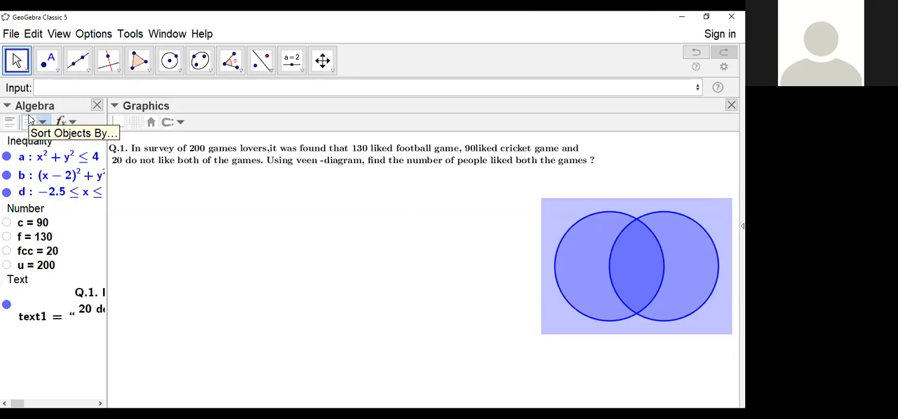
{"action": "left_click", "coordinate": [40, 124]}
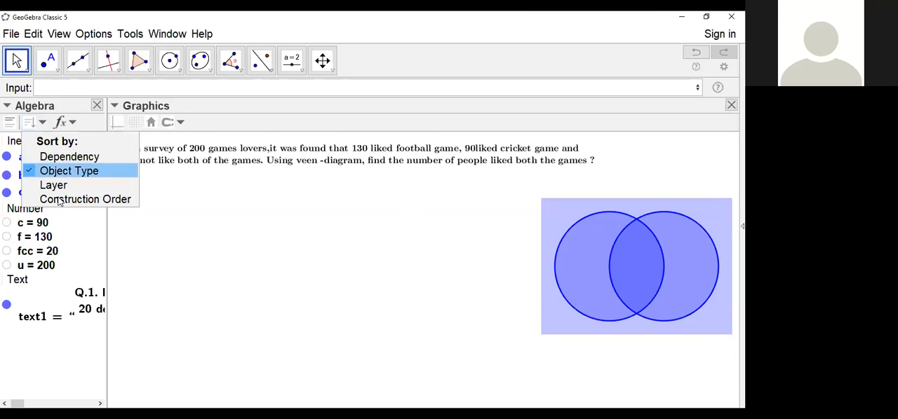
{"action": "left_click", "coordinate": [60, 200]}
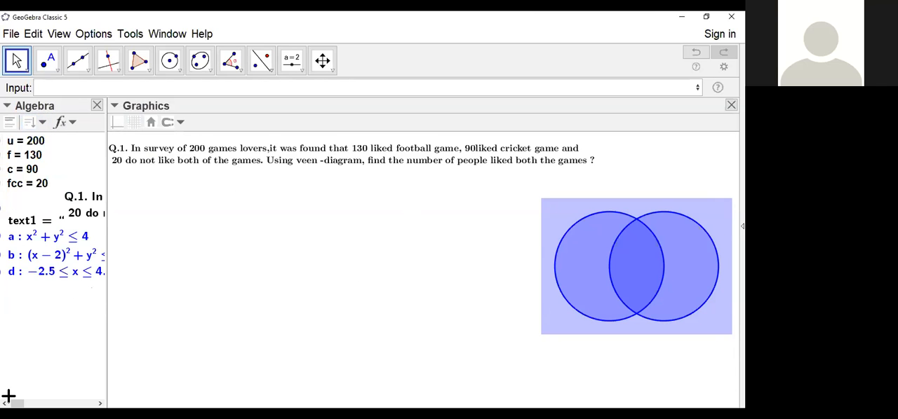
Step: Show the axes and grid, and reposition the Venn diagram at the far right just beneath the question text
{"action": "left_click_drag", "start_coordinate": [505, 257], "coordinate": [265, 282]}
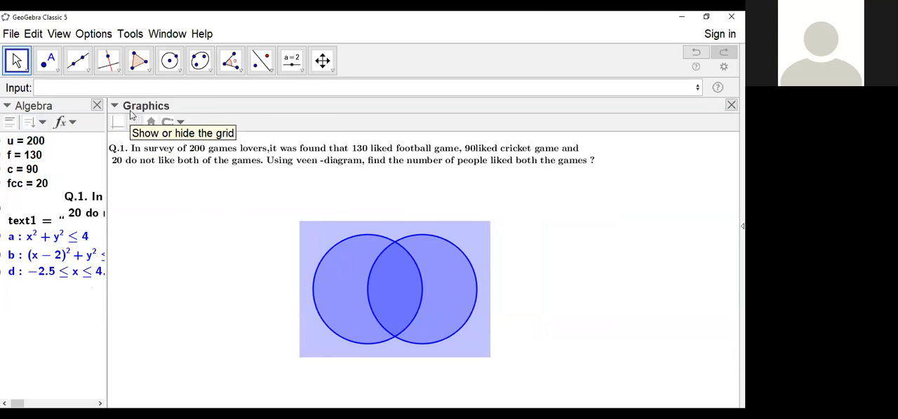
{"action": "left_click", "coordinate": [119, 124]}
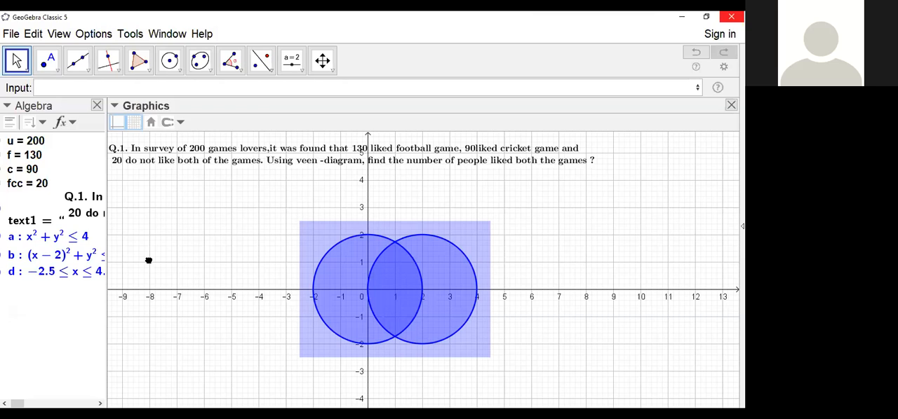
{"action": "left_click_drag", "start_coordinate": [148, 261], "coordinate": [208, 262]}
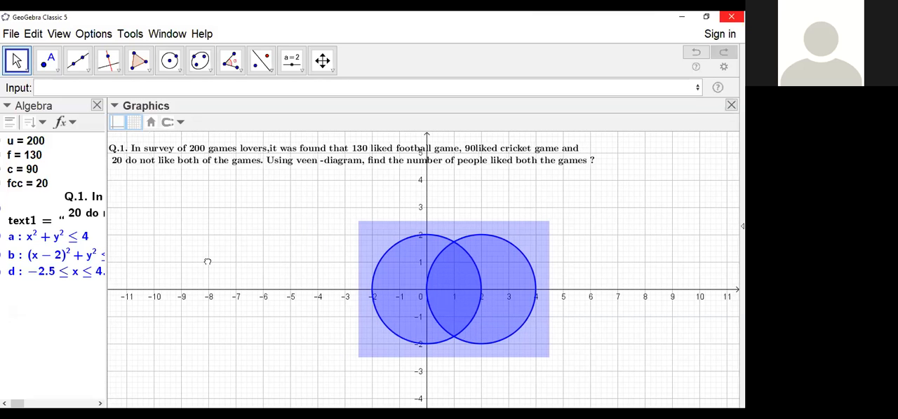
{"action": "left_click_drag", "start_coordinate": [274, 262], "coordinate": [389, 219]}
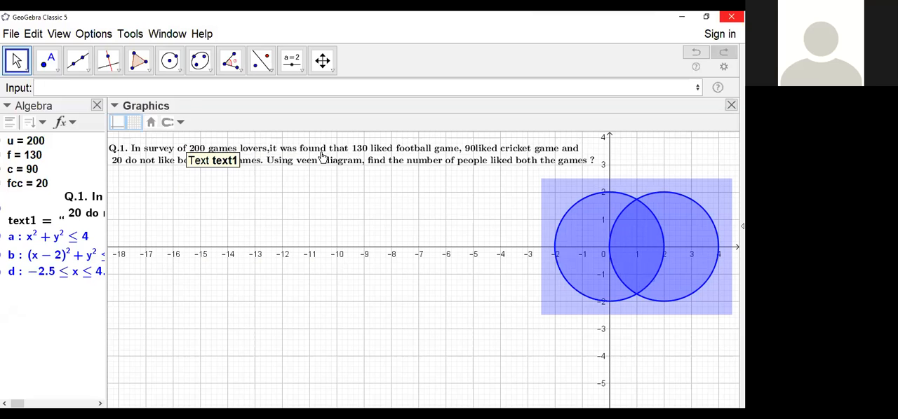
Step: Clear the selection of the question text and hide the axes and grid behind the Venn diagram
{"action": "left_click", "coordinate": [291, 160]}
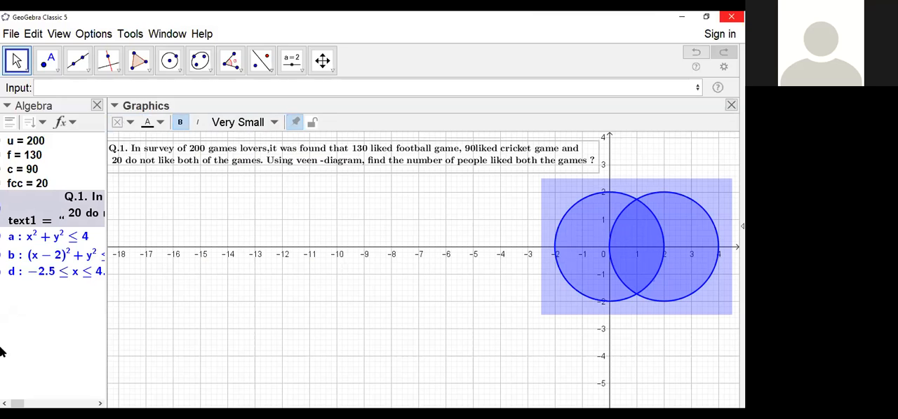
{"action": "left_click", "coordinate": [119, 108]}
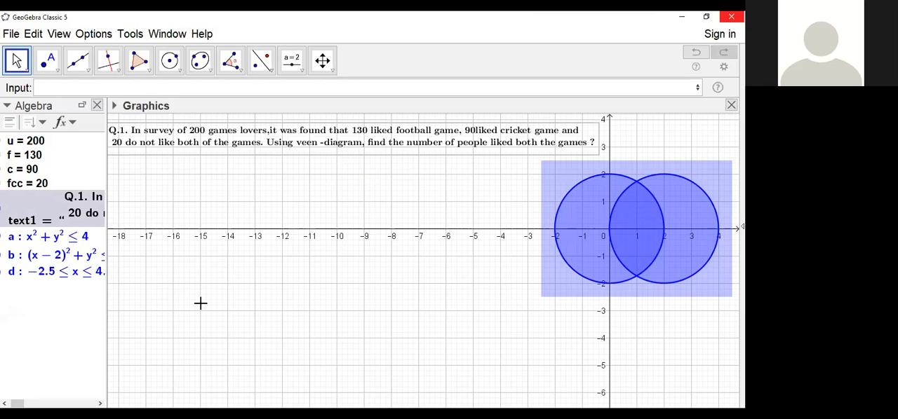
{"action": "left_click", "coordinate": [201, 305]}
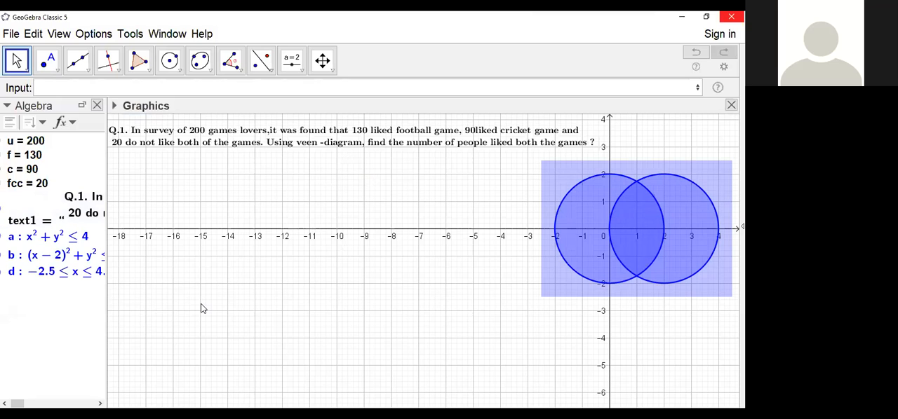
{"action": "left_click", "coordinate": [115, 108]}
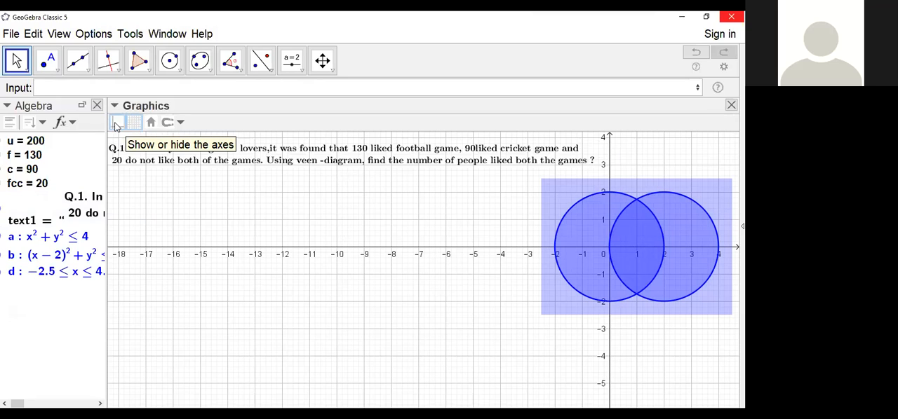
{"action": "left_click", "coordinate": [116, 125]}
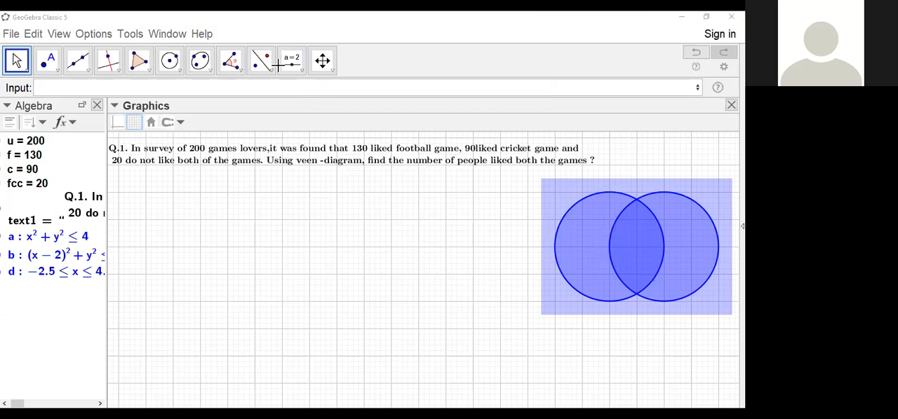
{"action": "left_click", "coordinate": [134, 122]}
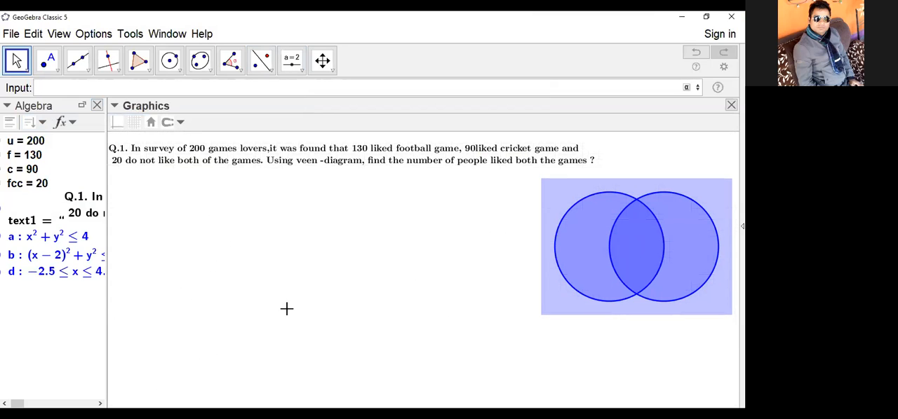
Step: Move the question text slightly higher above the Venn diagram
{"action": "left_click", "coordinate": [55, 89]}
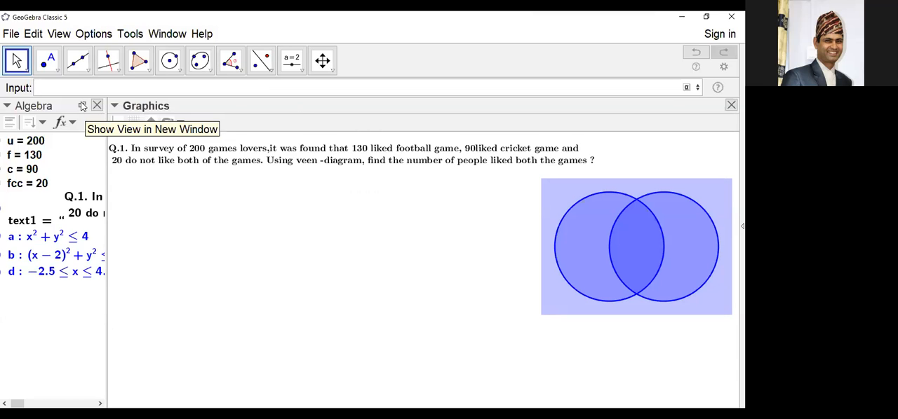
{"action": "left_click", "coordinate": [56, 90]}
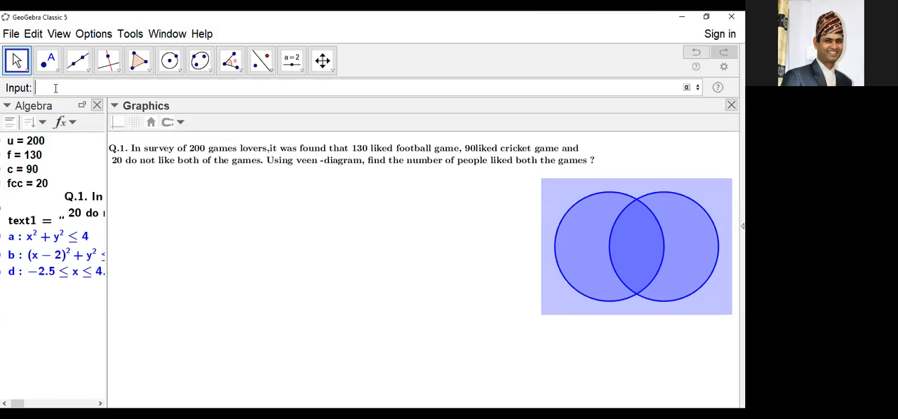
{"action": "left_click_drag", "start_coordinate": [397, 163], "coordinate": [399, 158]}
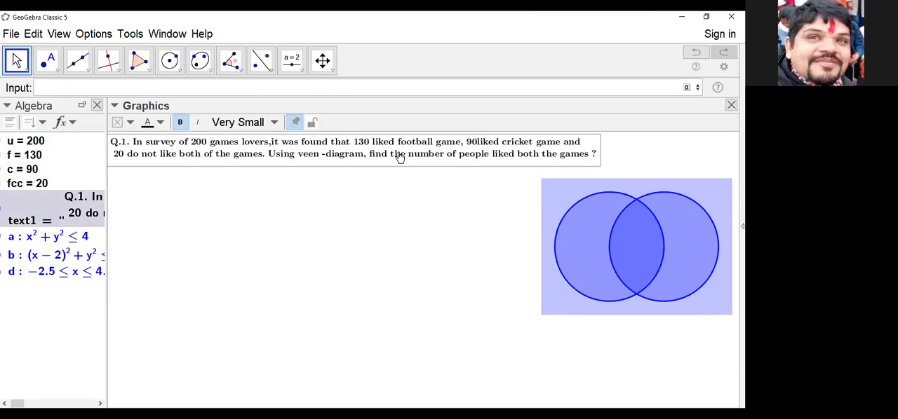
Step: Deselect the question text and shift the Venn diagram slightly left and down
{"action": "left_click", "coordinate": [413, 272]}
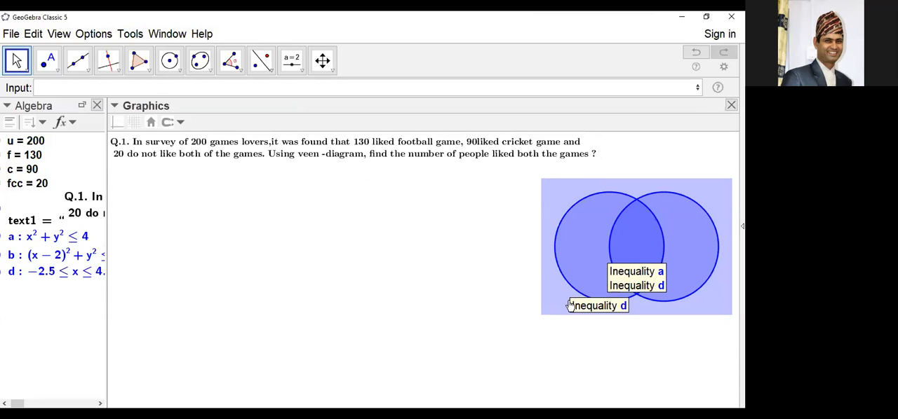
{"action": "left_click_drag", "start_coordinate": [554, 333], "coordinate": [535, 350]}
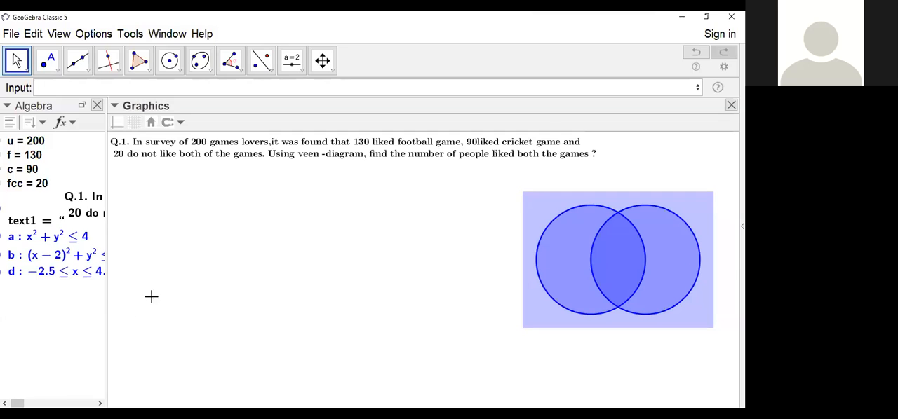
Step: Add a text label "A" in the empty area beside the Venn diagram
{"action": "left_click", "coordinate": [300, 72]}
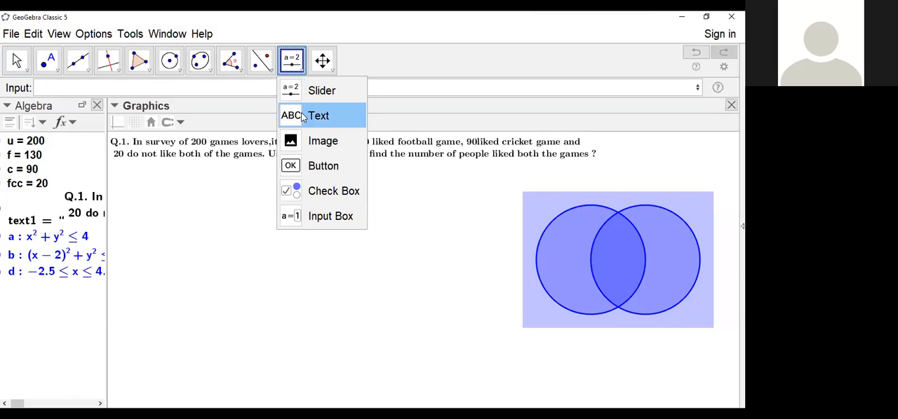
{"action": "left_click", "coordinate": [302, 116]}
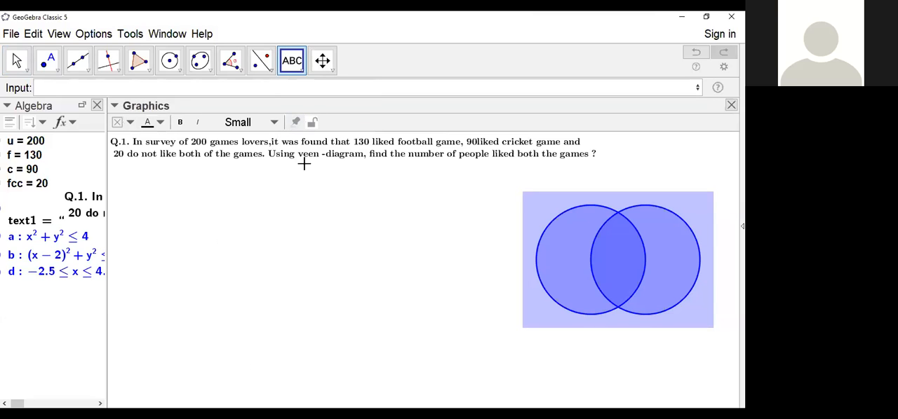
{"action": "left_click", "coordinate": [319, 252]}
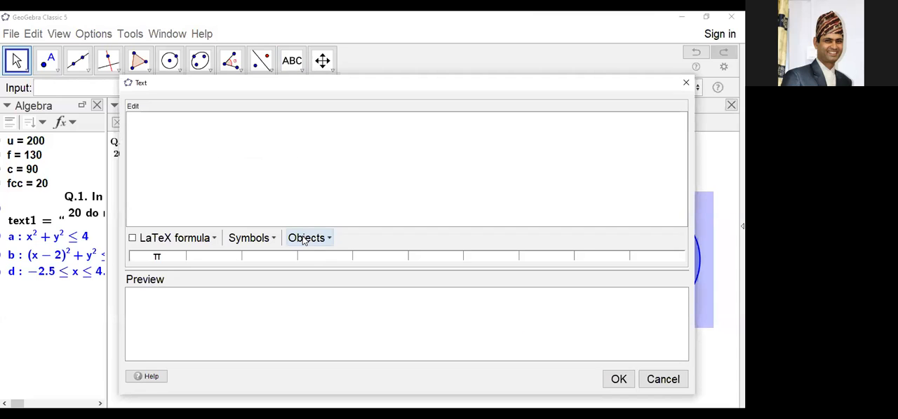
{"action": "type", "text": "A"}
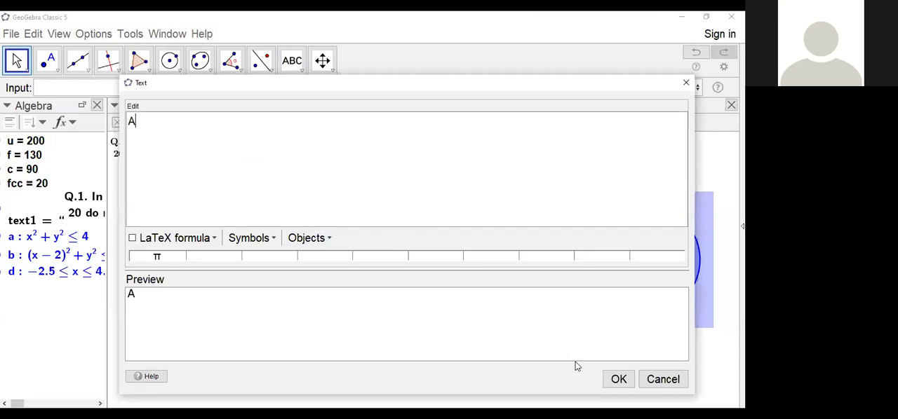
{"action": "left_click", "coordinate": [620, 383]}
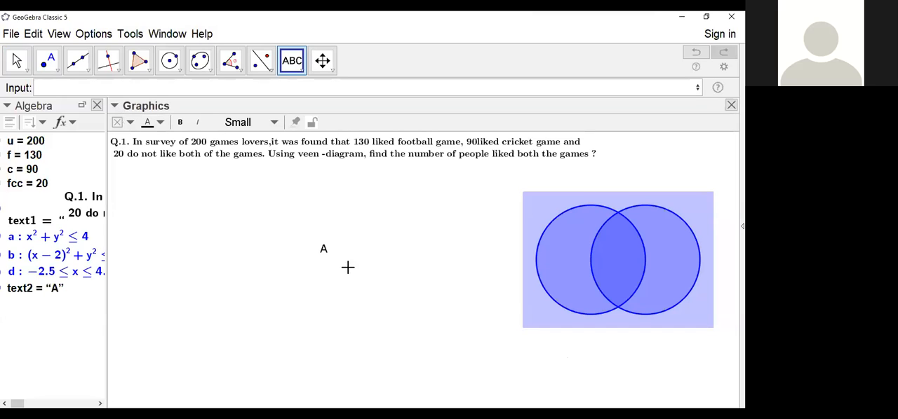
Step: Add two more separate text labels, "B" and "U", in the empty area near the A label
{"action": "left_click", "coordinate": [298, 64]}
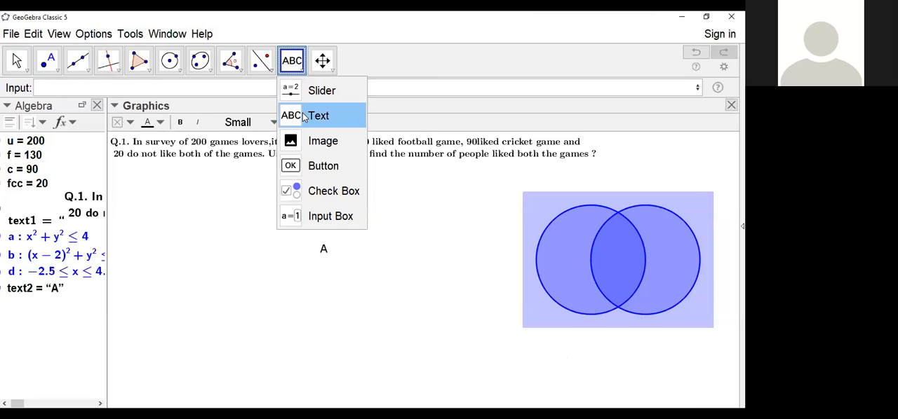
{"action": "left_click", "coordinate": [303, 115]}
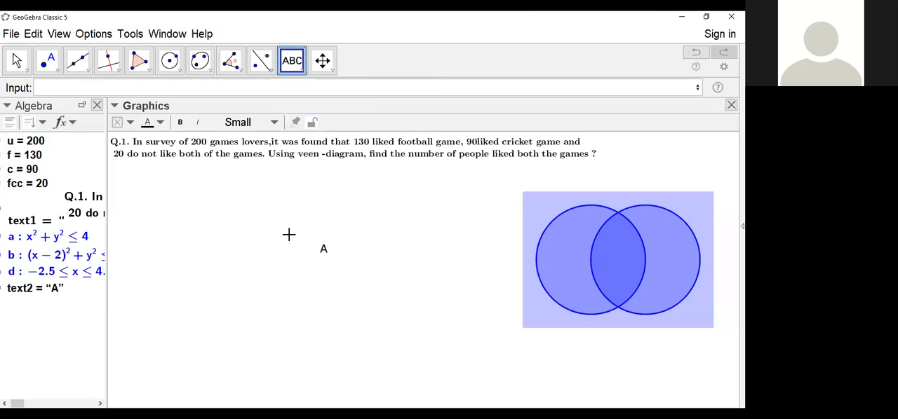
{"action": "left_click", "coordinate": [274, 238]}
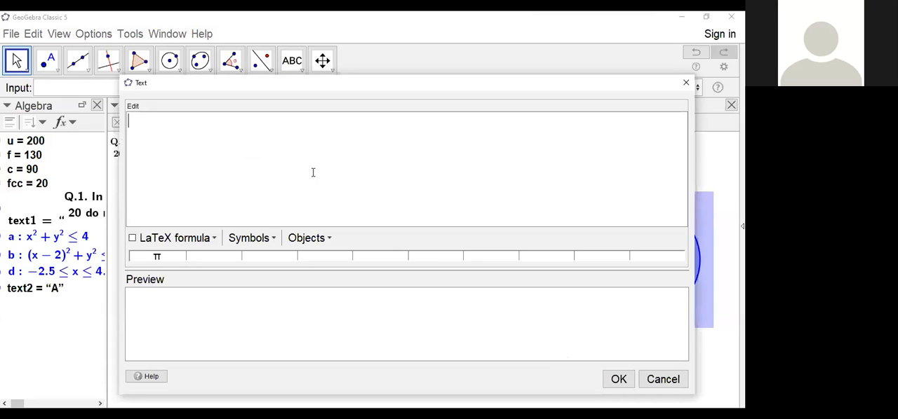
{"action": "type", "text": "B"}
{"action": "left_click", "coordinate": [616, 383]}
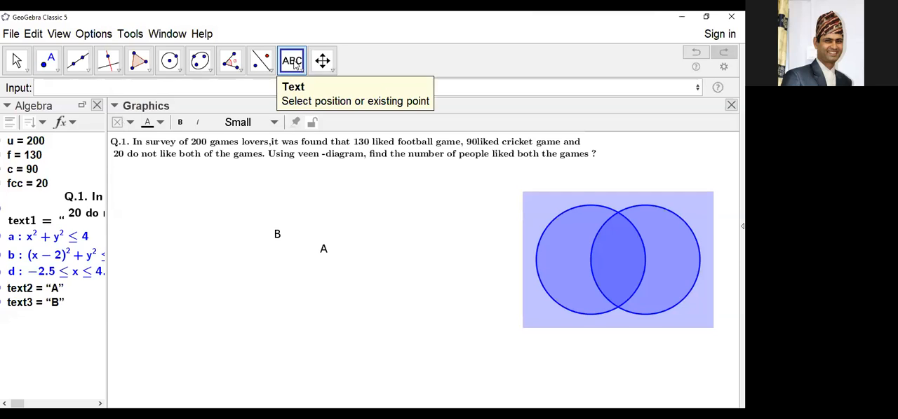
{"action": "left_click", "coordinate": [344, 224]}
{"action": "type", "text": "U"}
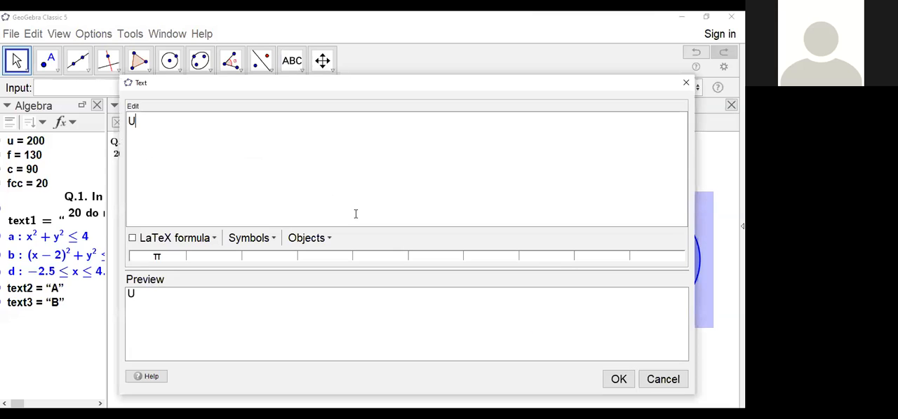
{"action": "left_click", "coordinate": [629, 380]}
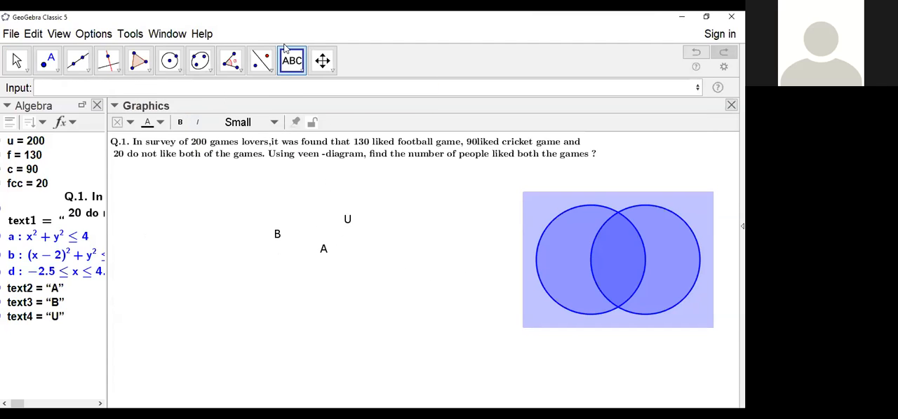
Step: Move labels A and B above the left and right circles, and U into the rectangle's upper-right corner
{"action": "left_click", "coordinate": [17, 62]}
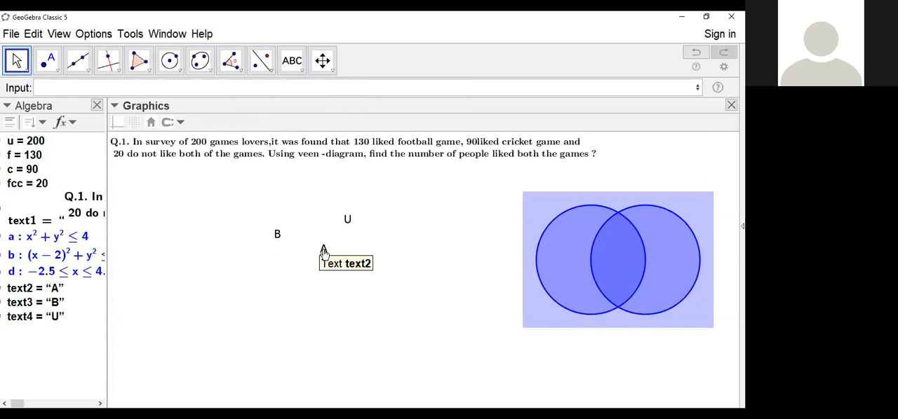
{"action": "left_click_drag", "start_coordinate": [323, 251], "coordinate": [561, 210]}
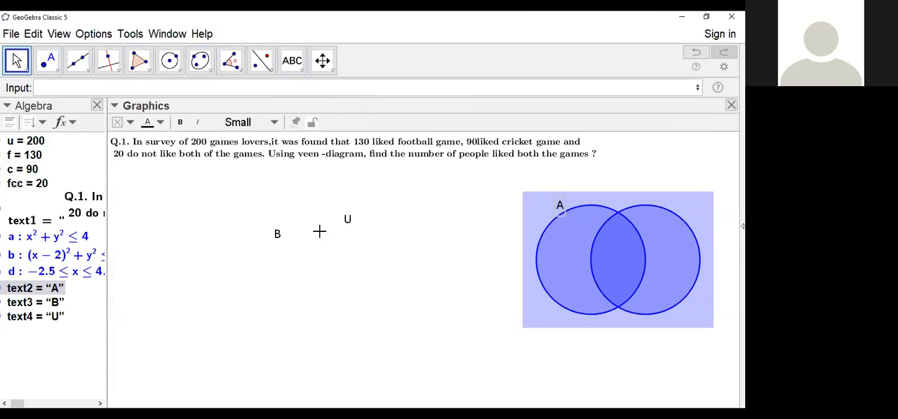
{"action": "left_click_drag", "start_coordinate": [278, 242], "coordinate": [664, 206]}
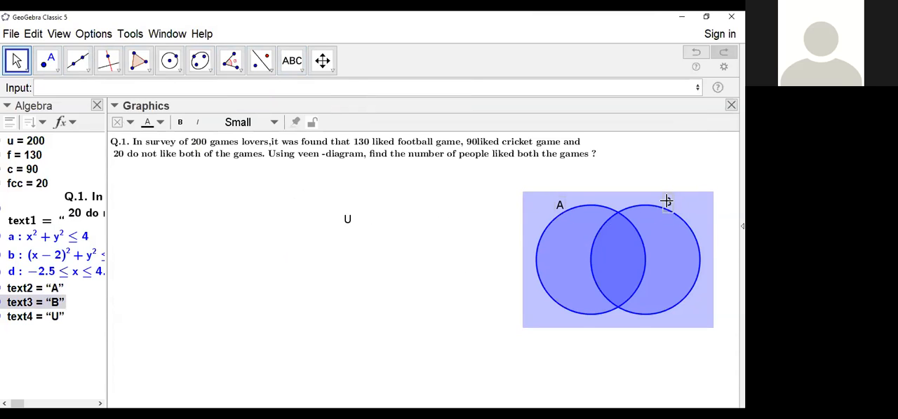
{"action": "left_click_drag", "start_coordinate": [348, 219], "coordinate": [707, 202]}
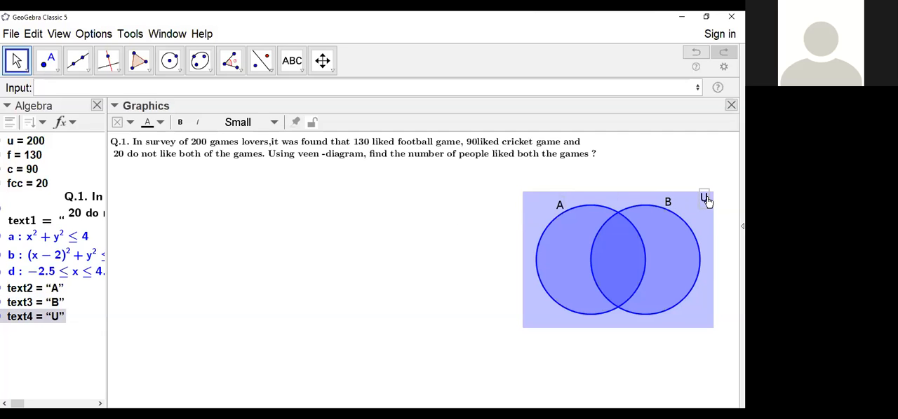
{"action": "left_click", "coordinate": [375, 259]}
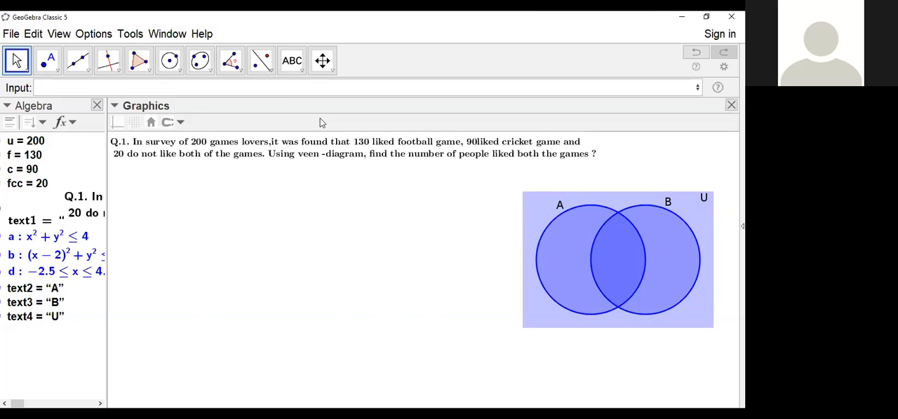
Step: Start a new LaTeX text below the question with \text{solution:\\} and continue on a new line inside the braces
{"action": "left_click", "coordinate": [302, 71]}
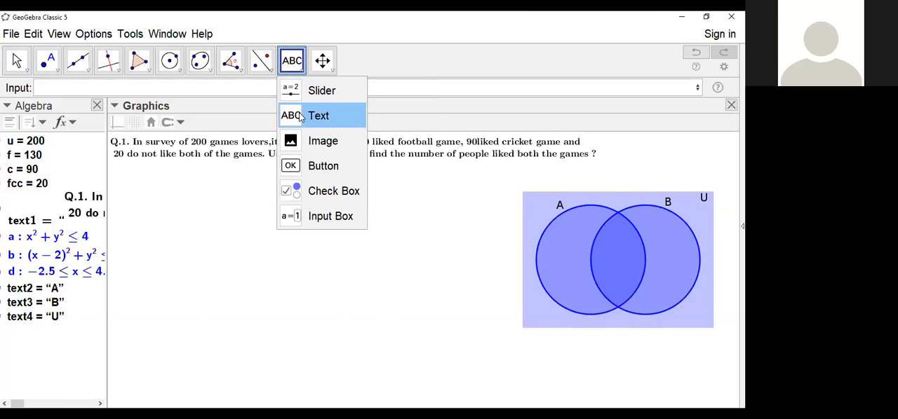
{"action": "left_click", "coordinate": [301, 117]}
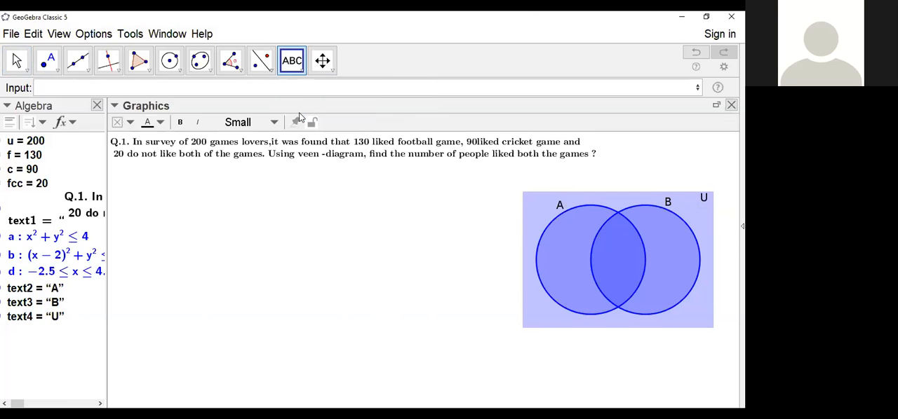
{"action": "left_click", "coordinate": [271, 218]}
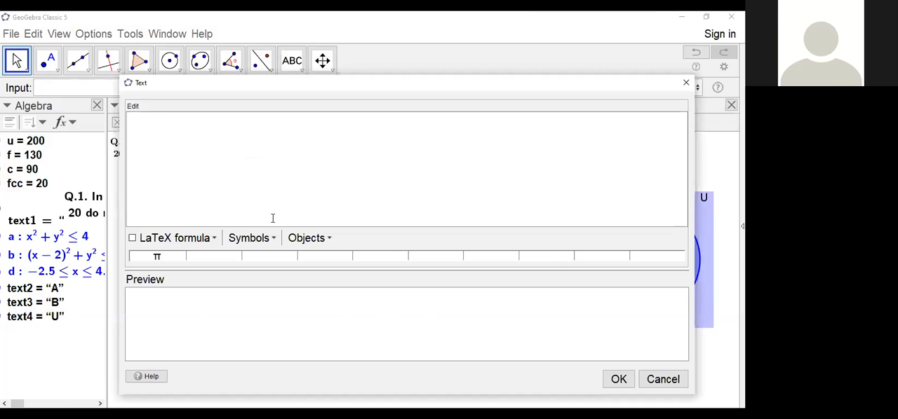
{"action": "type", "text": "\\text"}
{"action": "type", "text": "{}"}
{"action": "type", "text": "solu"}
{"action": "type", "text": "tion"}
{"action": "type", "text": ","}
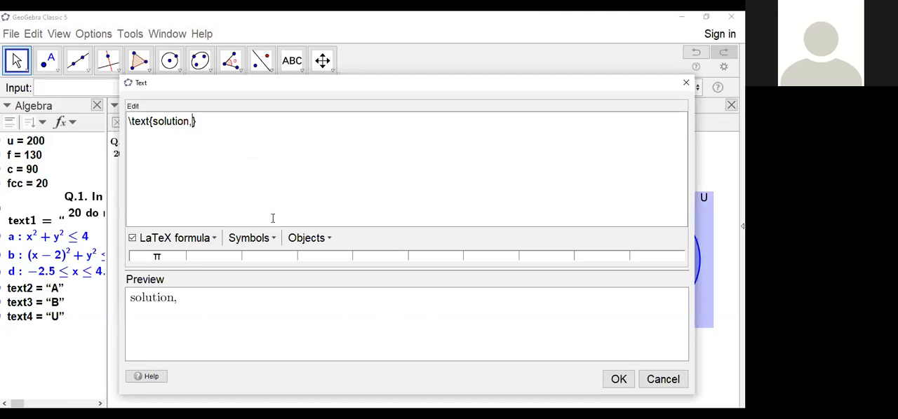
{"action": "key", "text": "BackSpace"}
{"action": "type", "text": ":"}
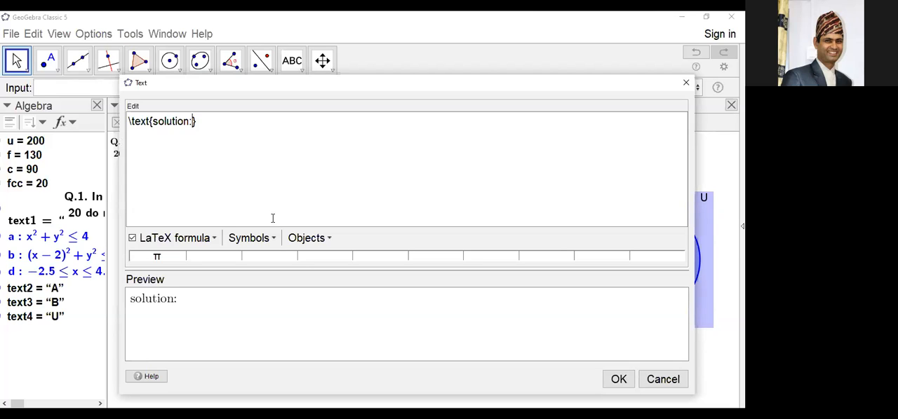
{"action": "type", "text": "\\\\"}
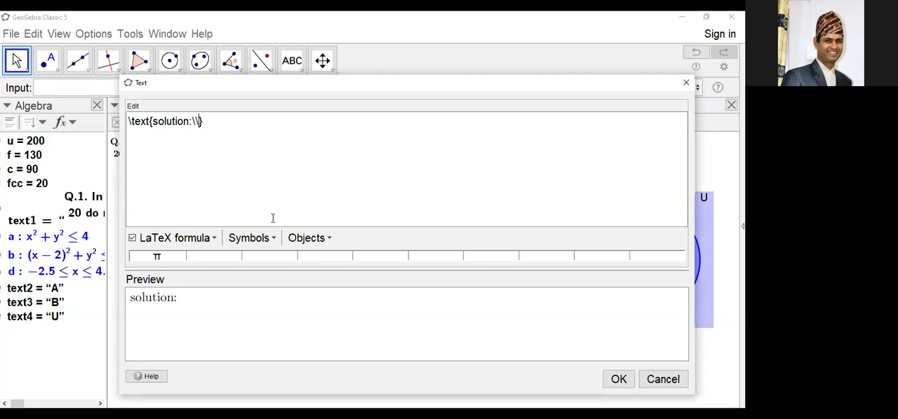
{"action": "key", "text": "Return"}
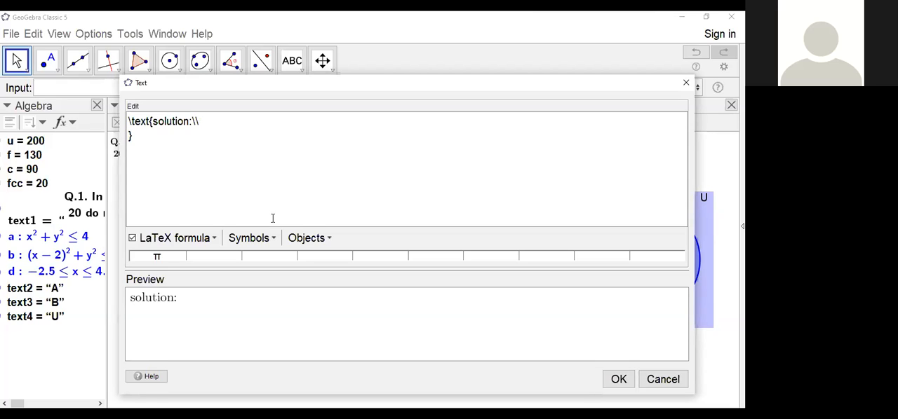
Step: Write "let A and B denote the number of people" on the second line of the solution text
{"action": "type", "text": "let F an"}
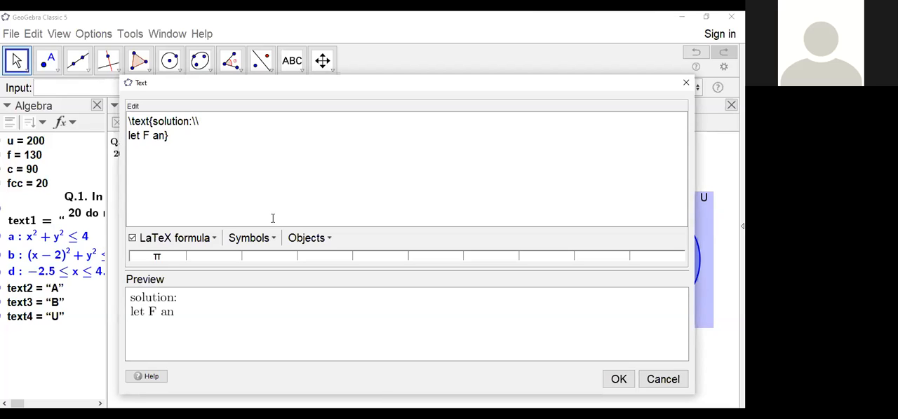
{"action": "key", "text": "BackSpace"}
{"action": "key", "text": "BackSpace"}
{"action": "key", "text": "BackSpace"}
{"action": "key", "text": "BackSpace"}
{"action": "type", "text": "A and "}
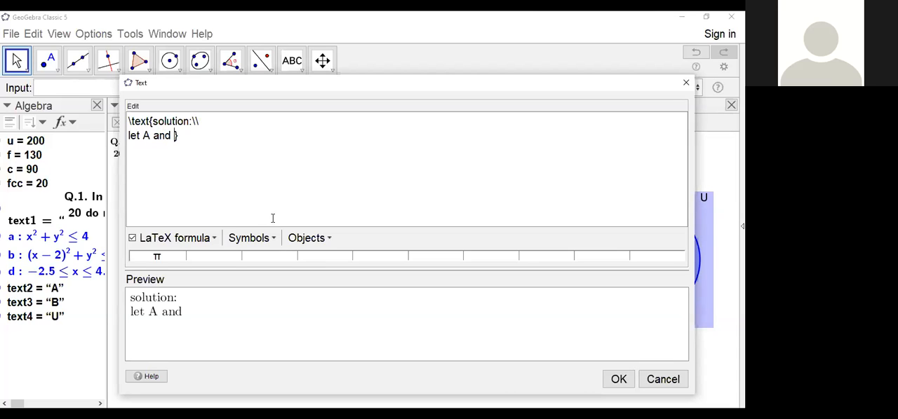
{"action": "type", "text": "B "}
{"action": "type", "text": "denot"}
{"action": "type", "text": "e the "}
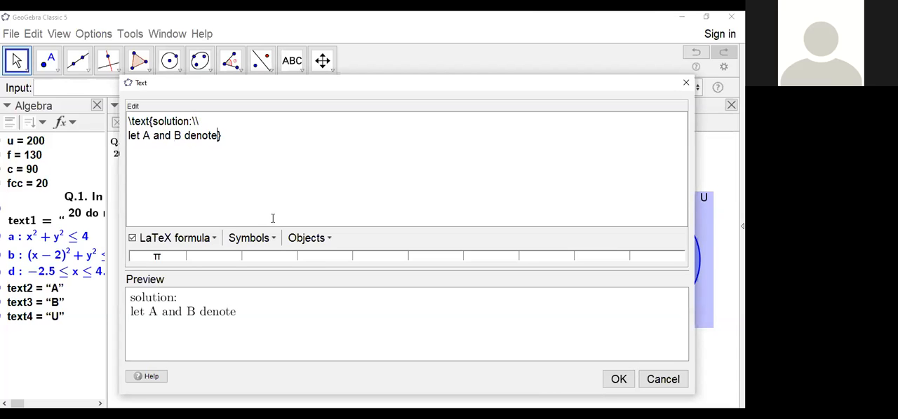
{"action": "type", "text": "number of"}
{"action": "type", "text": "people "}
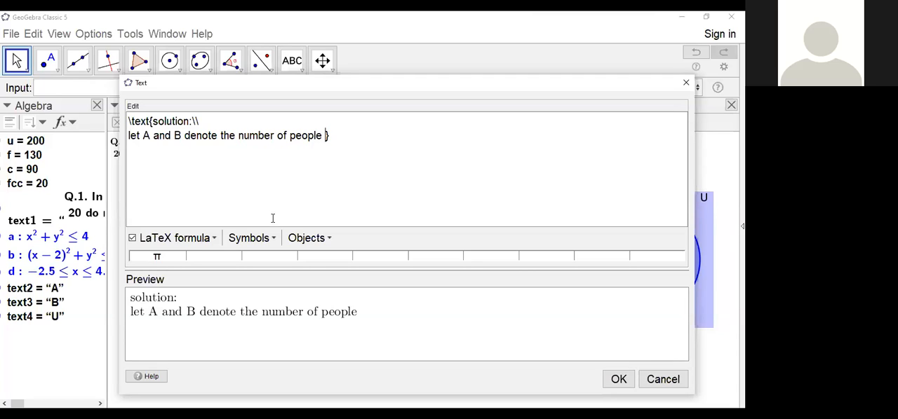
{"action": "type", "text": "who"}
{"action": "type", "text": " like "}
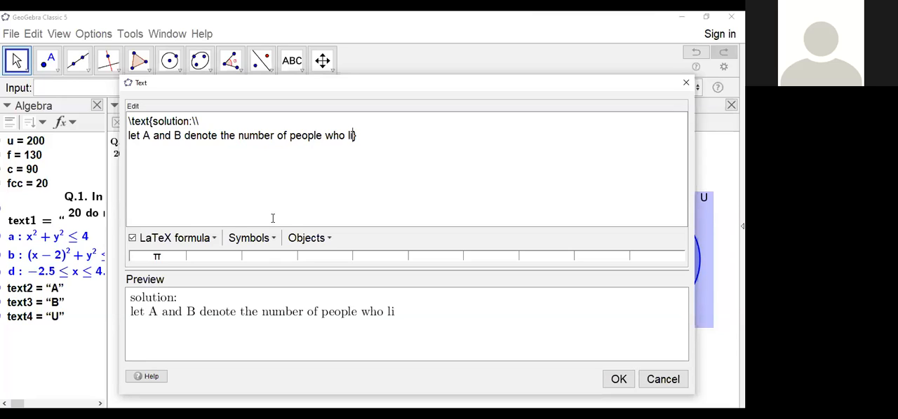
{"action": "type", "text": "footba"}
{"action": "type", "text": "ll and "}
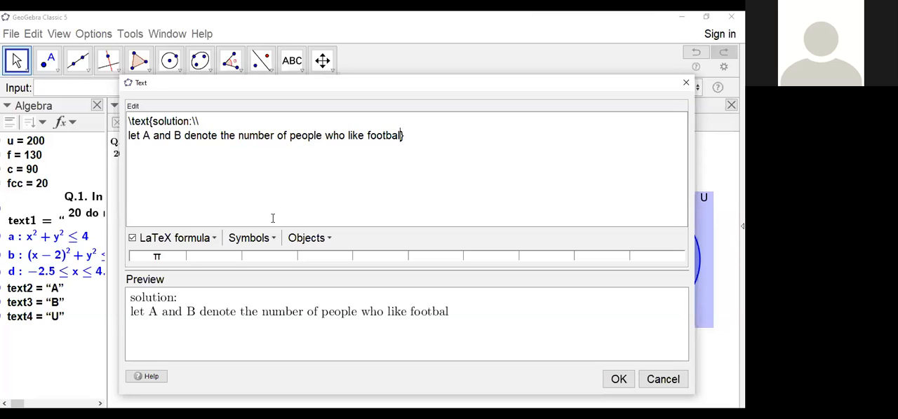
{"action": "type", "text": "circ"}
{"action": "type", "text": "ket "}
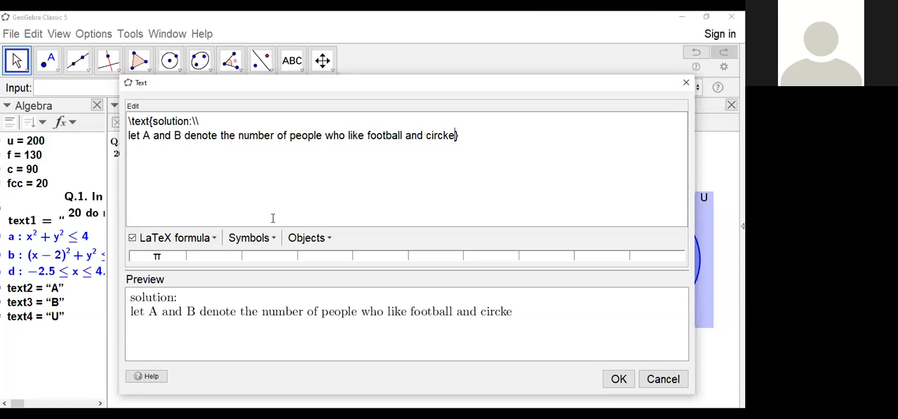
{"action": "type", "text": "res."}
Step: Complete the sentence with "who like football and circket res." and place the solution text in the drawing
{"action": "left_click", "coordinate": [617, 379]}
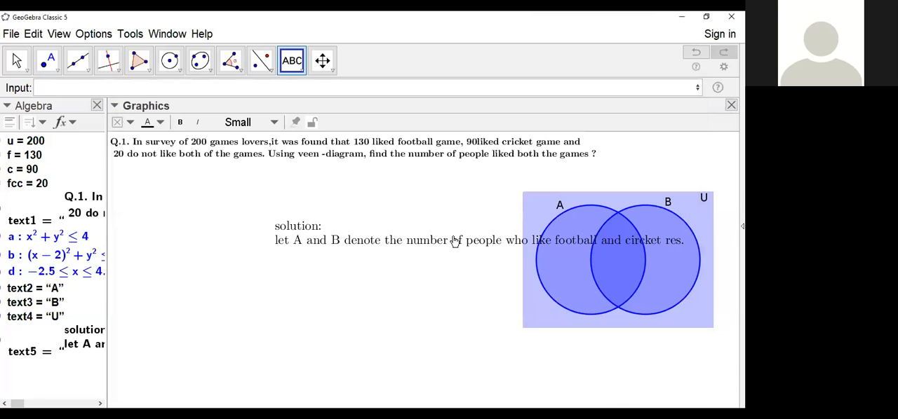
Step: Move the solution text up and left, directly beneath the question text
{"action": "left_click_drag", "start_coordinate": [454, 251], "coordinate": [297, 192]}
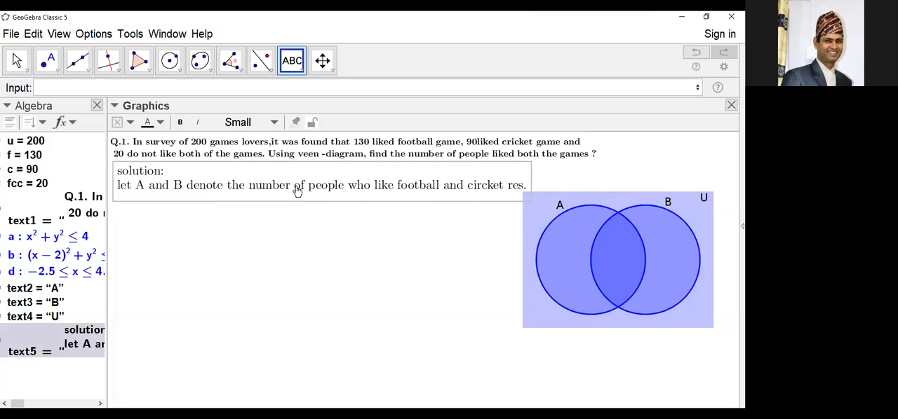
{"action": "left_click", "coordinate": [362, 261]}
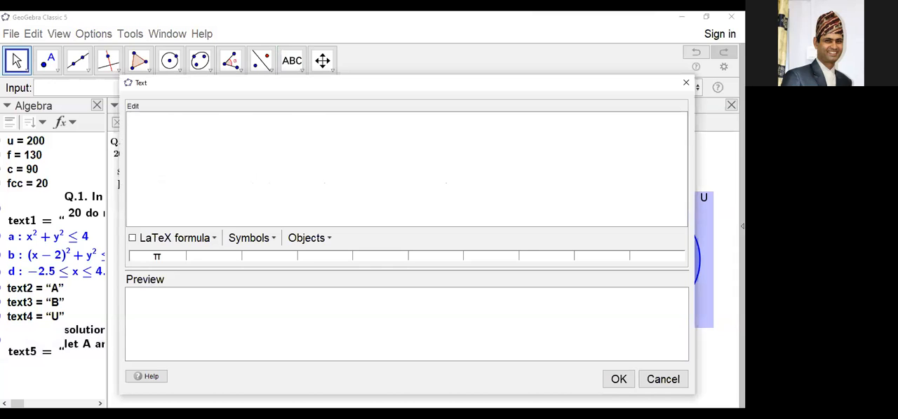
{"action": "left_click", "coordinate": [687, 82]}
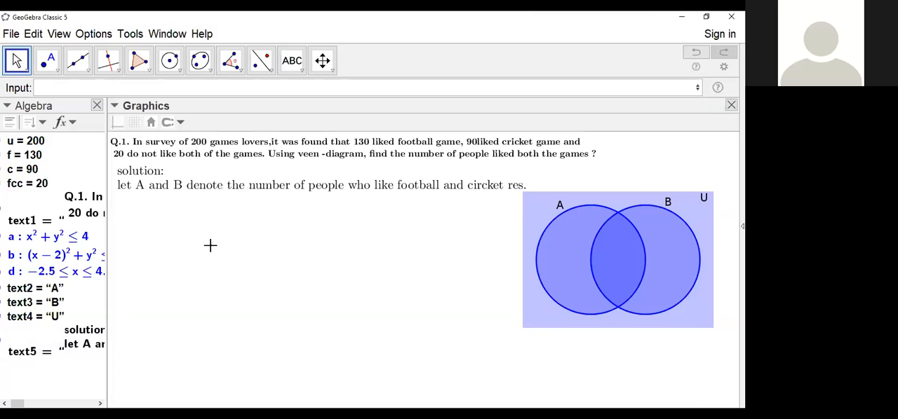
Step: Start another LaTeX text below the solution sentence containing \text{here, n(A)=}
{"action": "left_click", "coordinate": [293, 61]}
{"action": "left_click", "coordinate": [242, 240]}
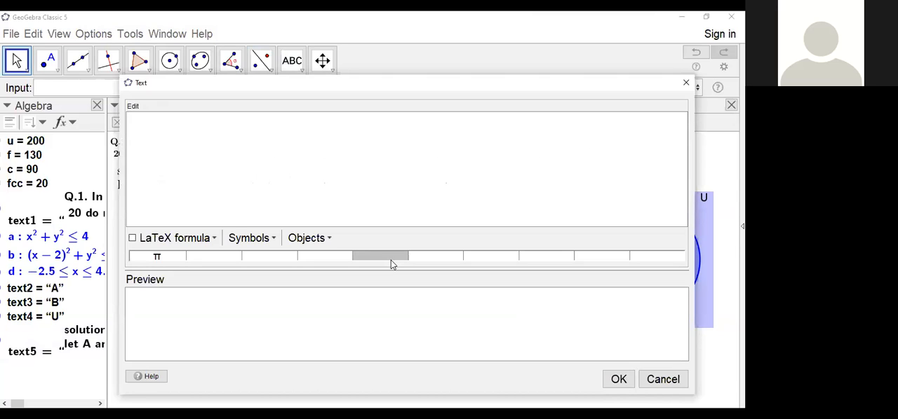
{"action": "type", "text": "\\text{}"}
{"action": "key", "text": "Left"}
{"action": "type", "text": "here"}
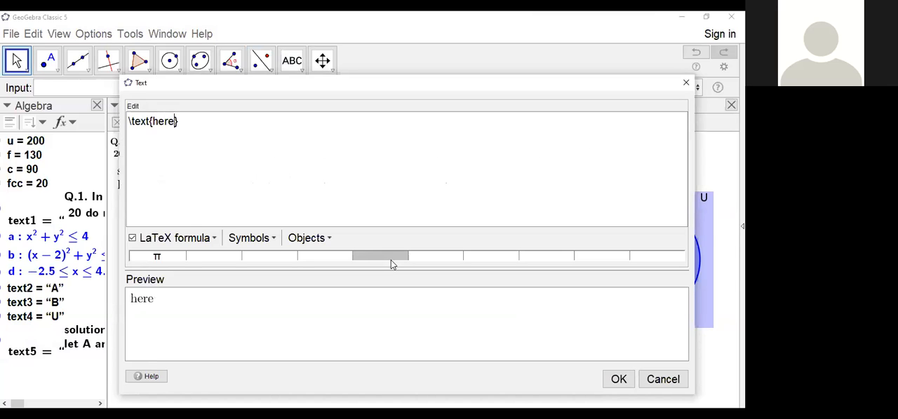
{"action": "type", "text": ", n(A)="}
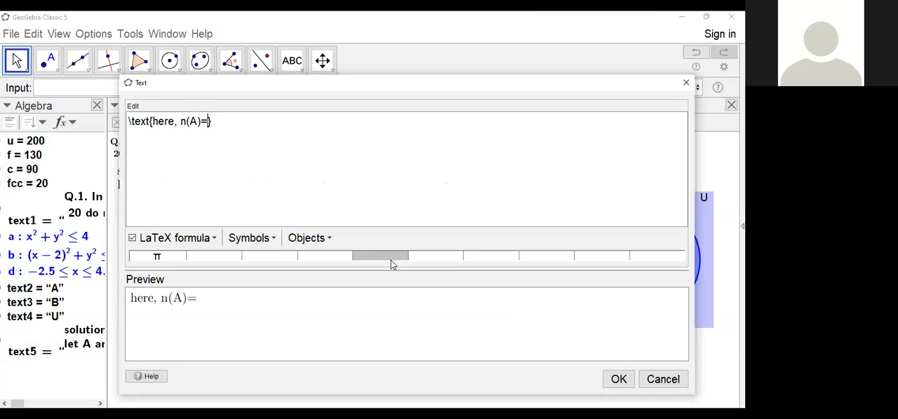
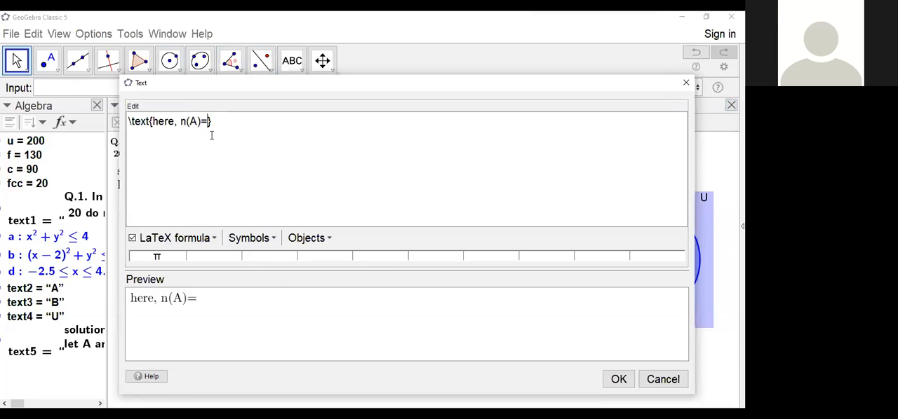
Step: Change the text's first line to read "here, n(U)=" followed by the linked value of u
{"action": "key", "text": "BackSpace"}
{"action": "key", "text": "BackSpace"}
{"action": "key", "text": "BackSpace"}
{"action": "type", "text": "U)="}
{"action": "left_click", "coordinate": [19, 144]}
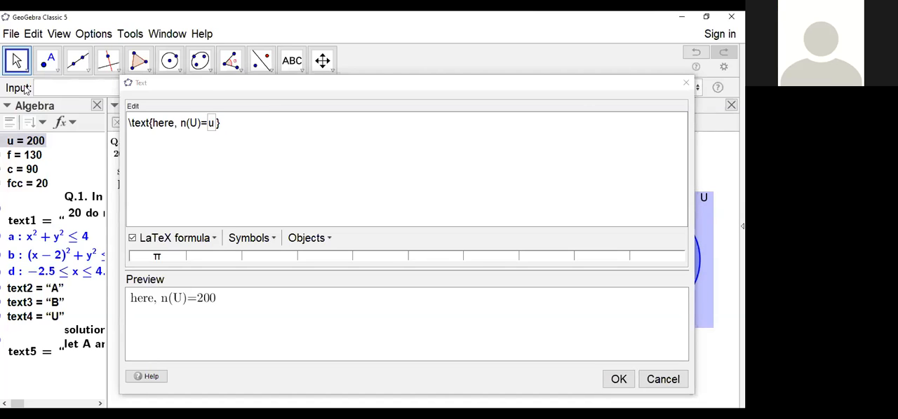
{"action": "left_click", "coordinate": [219, 124]}
{"action": "left_click", "coordinate": [232, 121]}
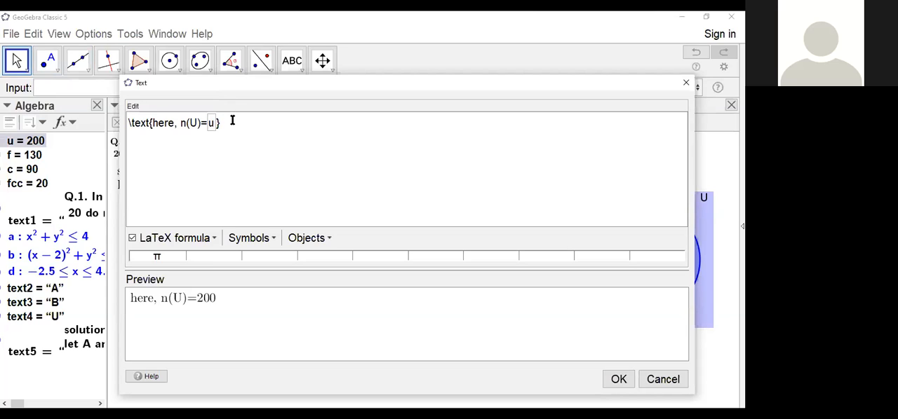
Step: Add a LaTeX line break after the linked u and write "n(A)=" on the second line
{"action": "key", "text": "Left"}
{"action": "left_click", "coordinate": [247, 121]}
{"action": "key", "text": "Left"}
{"action": "type", "text": "\\\\"}
{"action": "type", "text": "n(A)="}
{"action": "left_click", "coordinate": [223, 123]}
{"action": "key", "text": "Return"}
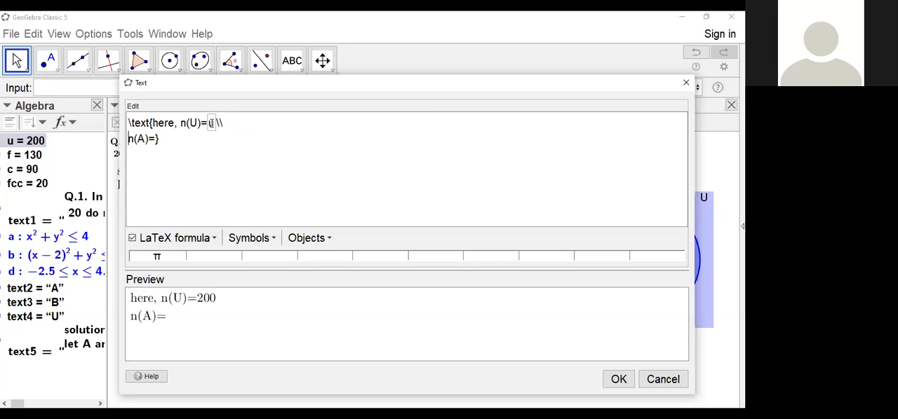
Step: Link the number f directly after "n(A)=", removing the copy misplaced at the start of the line
{"action": "type", "text": "u"}
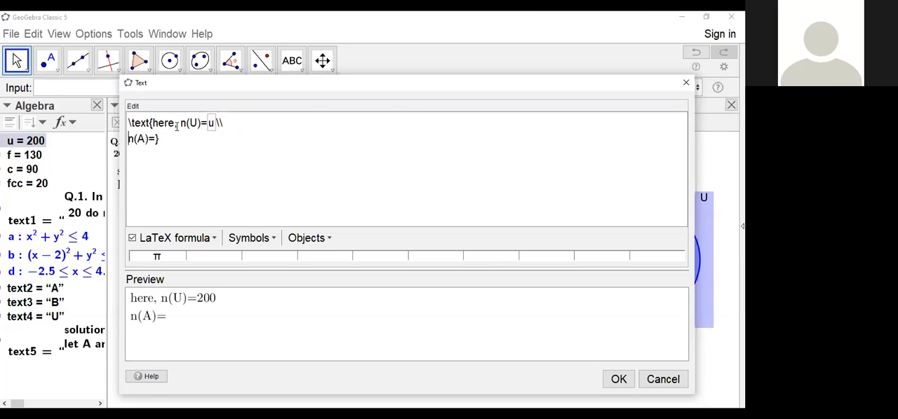
{"action": "left_click", "coordinate": [16, 160]}
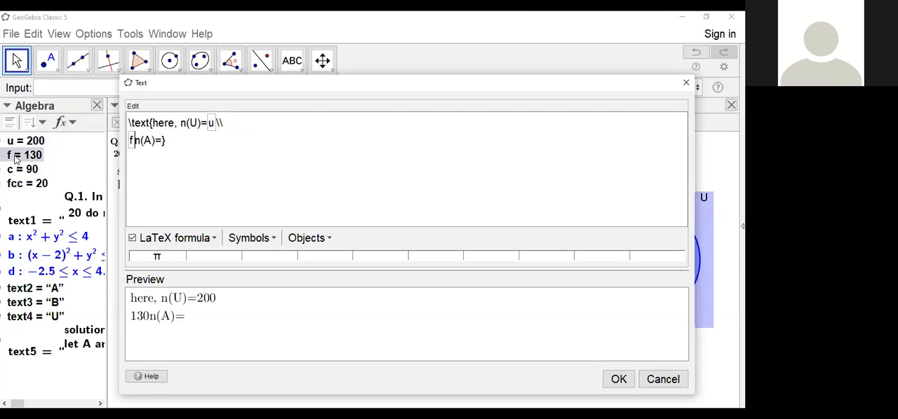
{"action": "key", "text": "BackSpace"}
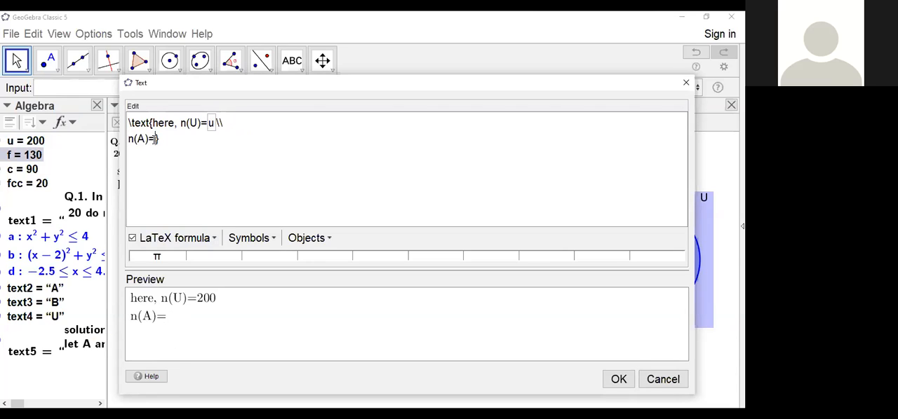
{"action": "left_click", "coordinate": [24, 156]}
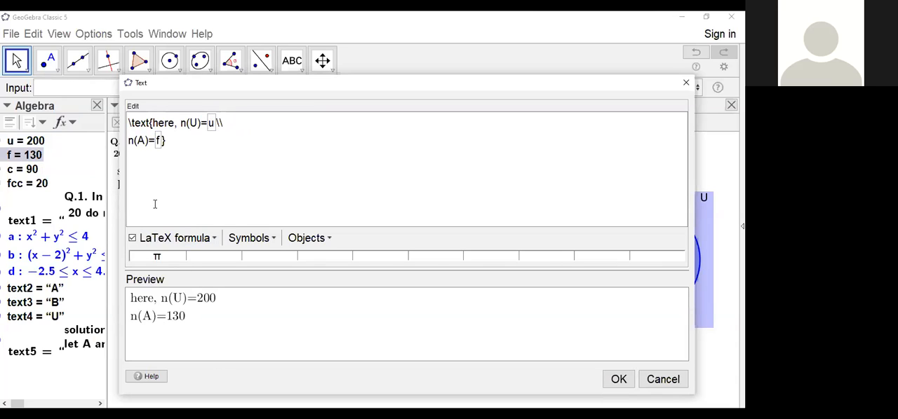
Step: Add a third line reading "n(B)=" followed by the linked value of c
{"action": "type", "text": "\\\\"}
{"action": "key", "text": "Return"}
{"action": "type", "text": "n("}
{"action": "type", "text": "B)"}
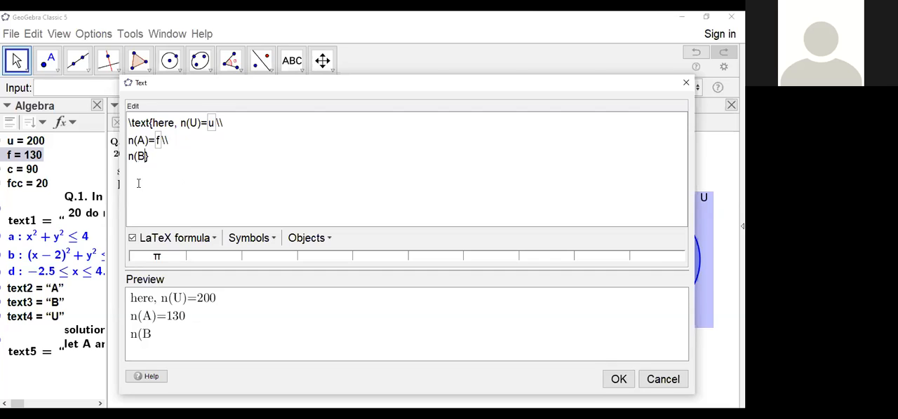
{"action": "type", "text": "="}
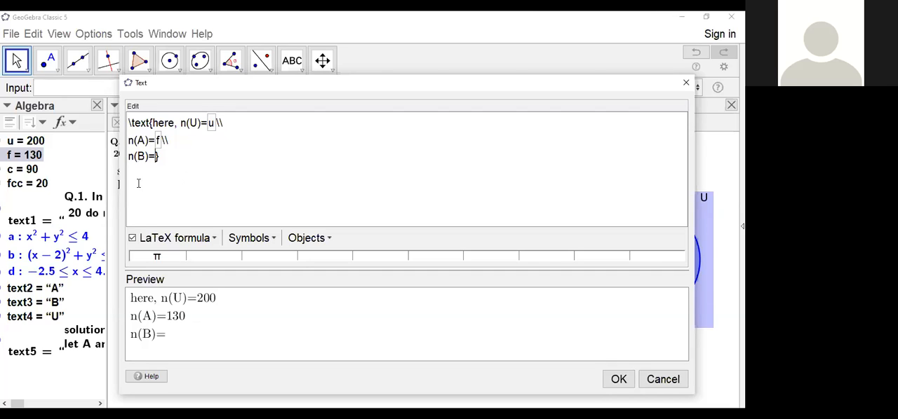
{"action": "left_click", "coordinate": [13, 173]}
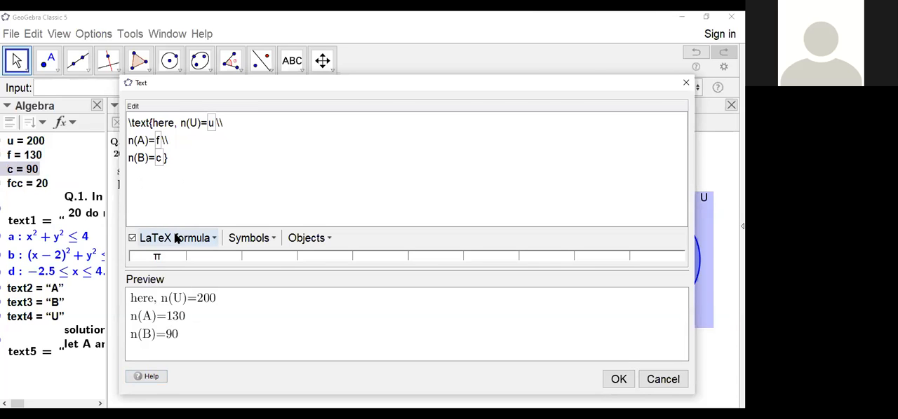
Step: Add a fourth line containing n(A\cup B) for the union of A and B
{"action": "type", "text": "\\\\"}
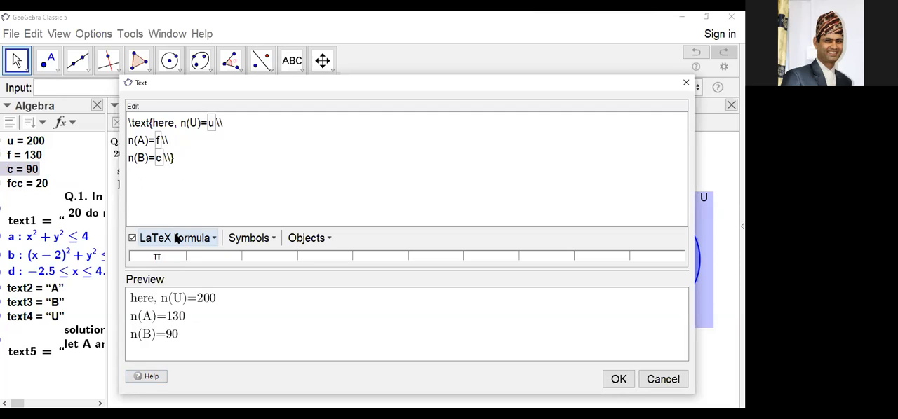
{"action": "key", "text": "Return"}
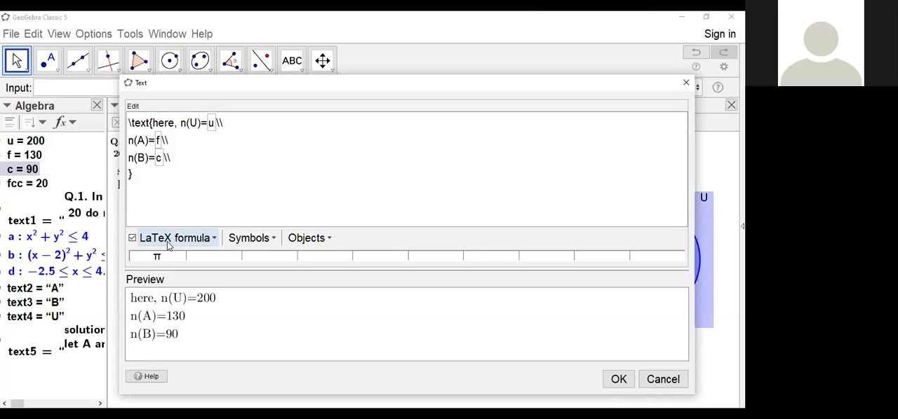
{"action": "type", "text": "n"}
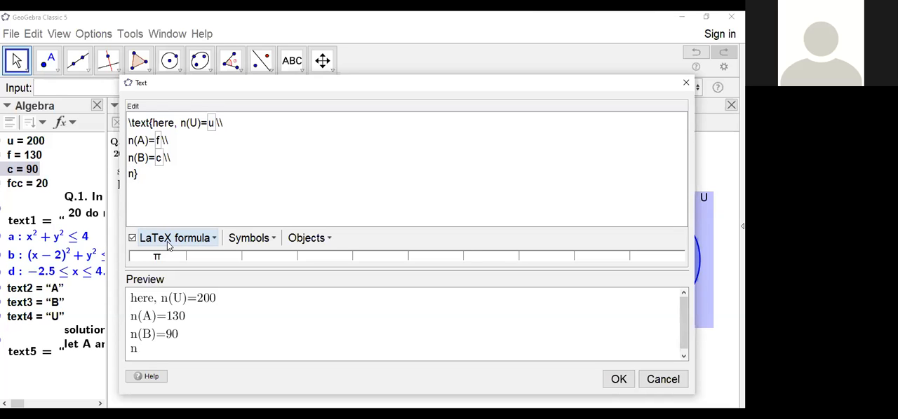
{"action": "type", "text": "("}
{"action": "type", "text": "A"}
{"action": "type", "text": ")"}
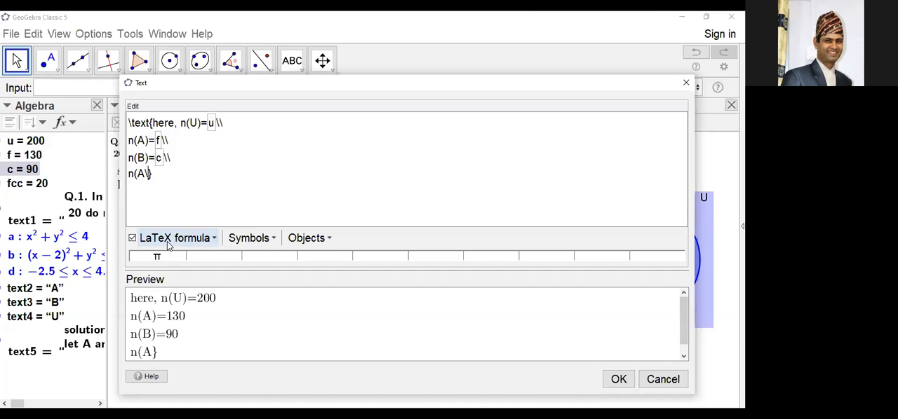
{"action": "type", "text": "cup"}
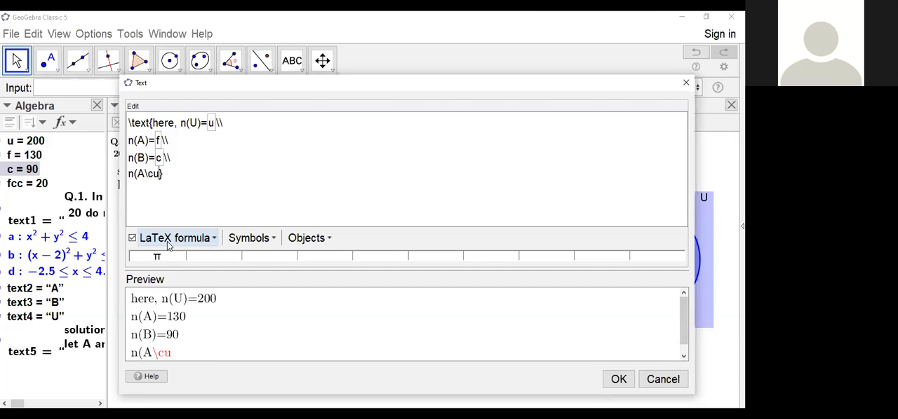
{"action": "type", "text": " B"}
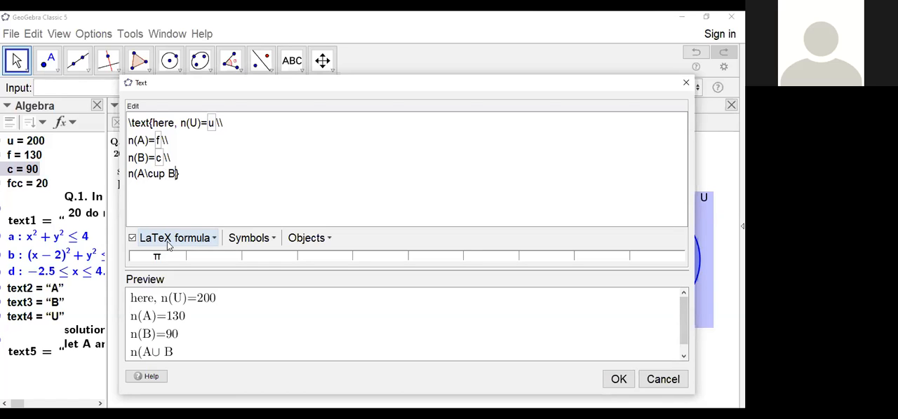
{"action": "type", "text": ")"}
{"action": "type", "text": "\\bar"}
{"action": "key", "text": "BackSpace"}
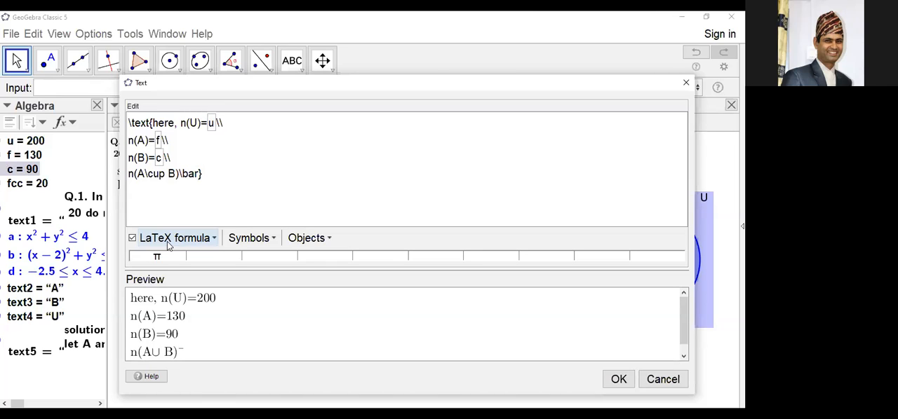
{"action": "key", "text": "BackSpace"}
{"action": "key", "text": "BackSpace"}
{"action": "key", "text": "BackSpace"}
{"action": "key", "text": "BackSpace"}
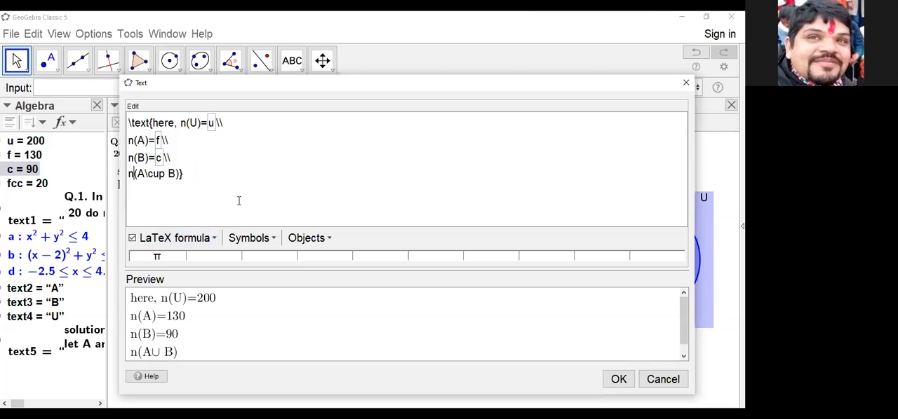
Step: Put an overline over the union by changing the fourth line to n\overline{(A\cup B)}
{"action": "type", "text": "\\ove"}
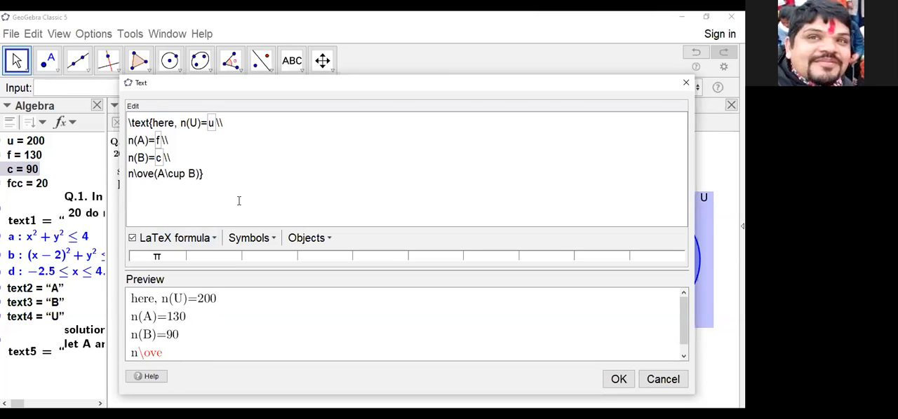
{"action": "type", "text": "rline"}
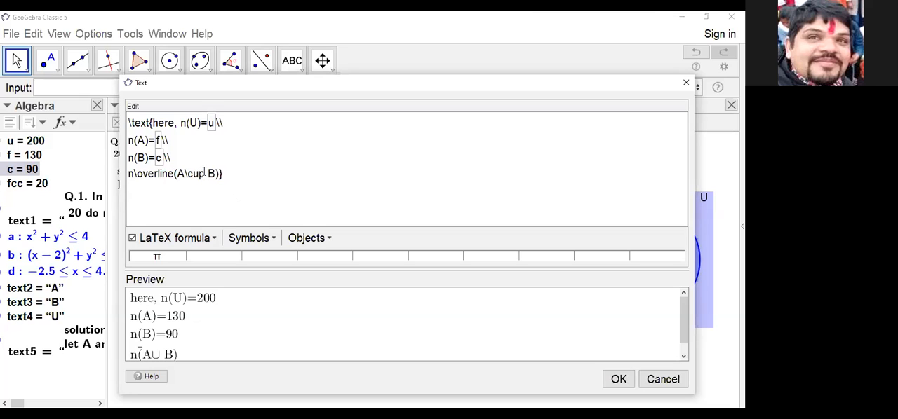
{"action": "type", "text": "{"}
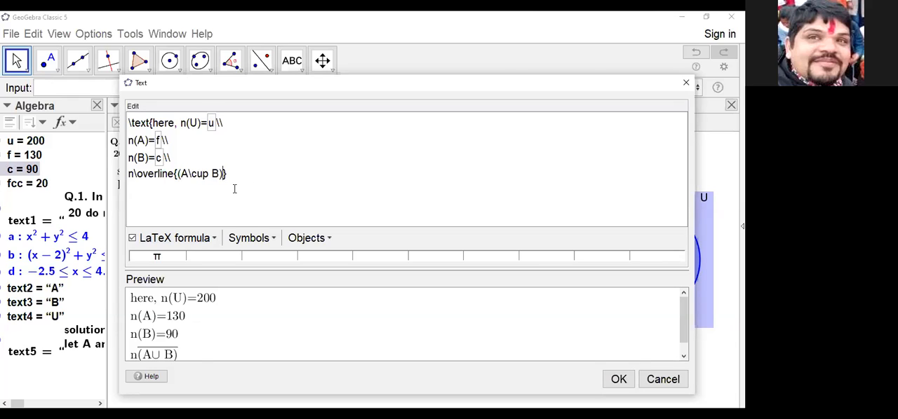
{"action": "type", "text": "}"}
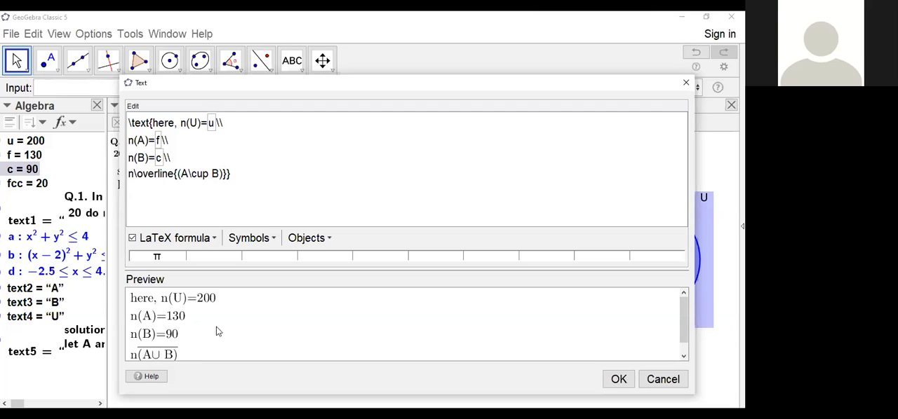
Step: Set the overlined union equal to the linked value of fcc and place the finished text directly beneath the solution sentence
{"action": "type", "text": "="}
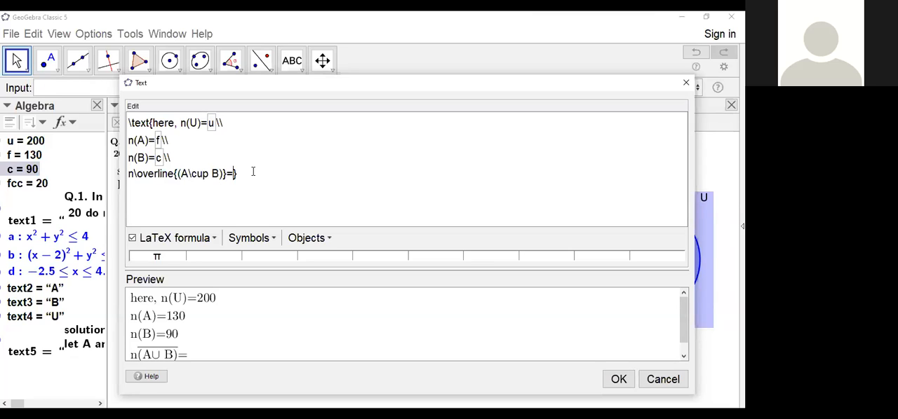
{"action": "left_click", "coordinate": [21, 184]}
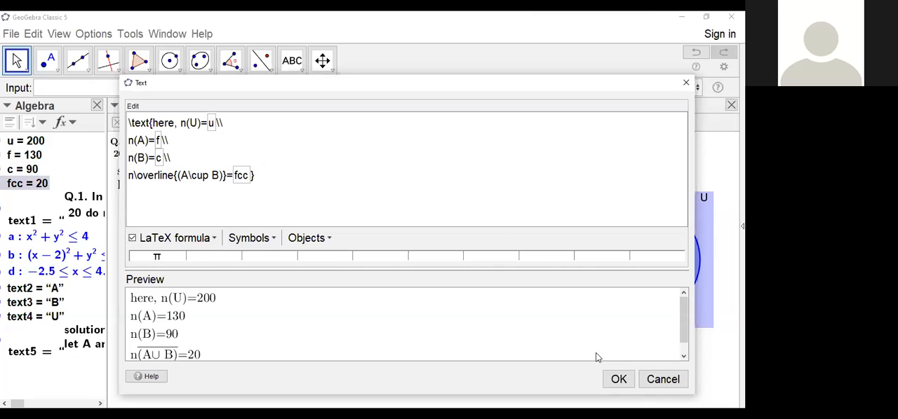
{"action": "left_click", "coordinate": [619, 381]}
{"action": "left_click_drag", "start_coordinate": [285, 270], "coordinate": [165, 223]}
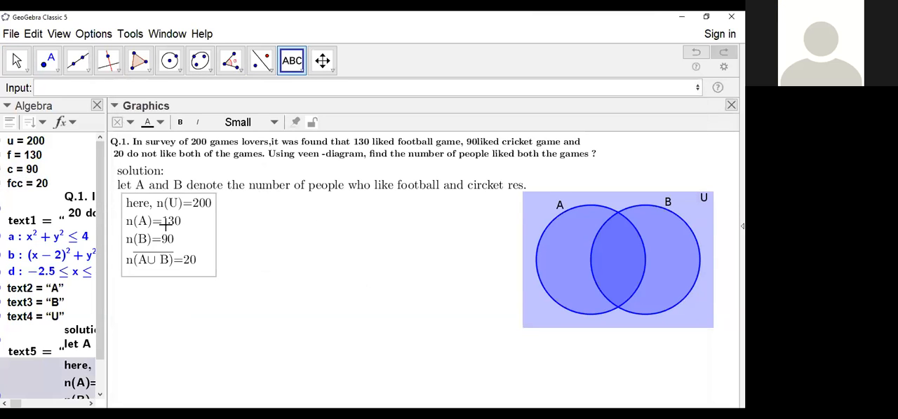
Step: Start another LaTeX text below the given values containing \text{n(A\cap } for the intersection
{"action": "left_click", "coordinate": [325, 282]}
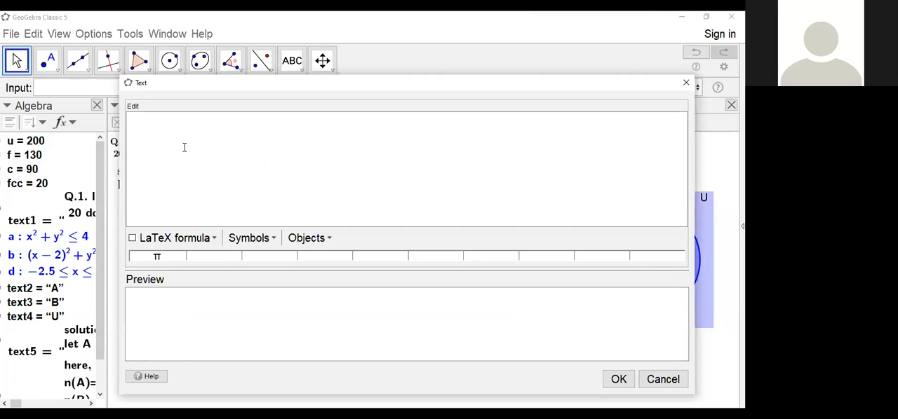
{"action": "type", "text": "n"}
{"action": "key", "text": "BackSpace"}
{"action": "type", "text": "\\text"}
{"action": "type", "text": "{}"}
{"action": "type", "text": "n"}
{"action": "type", "text": "("}
{"action": "type", "text": "A"}
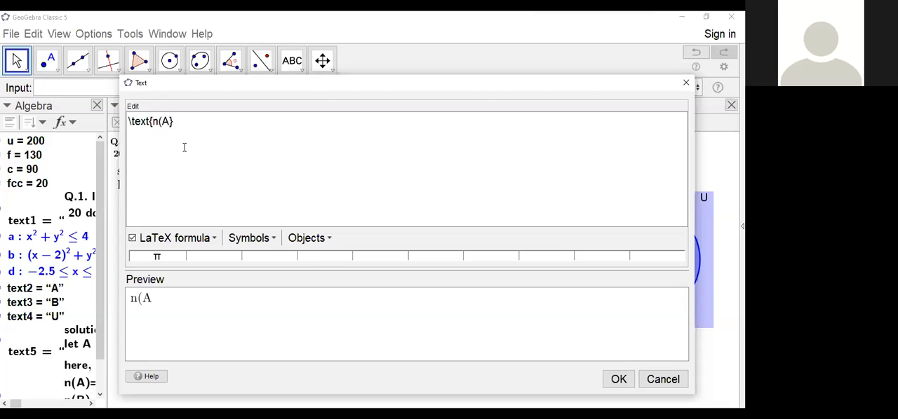
{"action": "type", "text": ")"}
{"action": "type", "text": "caq"}
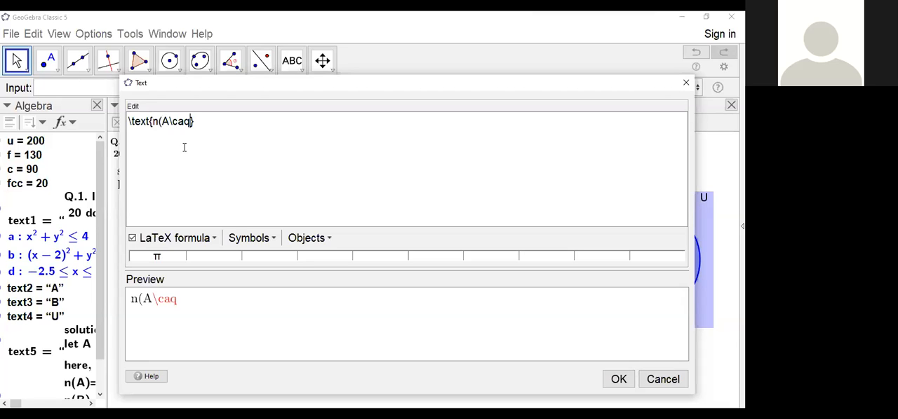
{"action": "key", "text": "BackSpace"}
{"action": "type", "text": "p"}
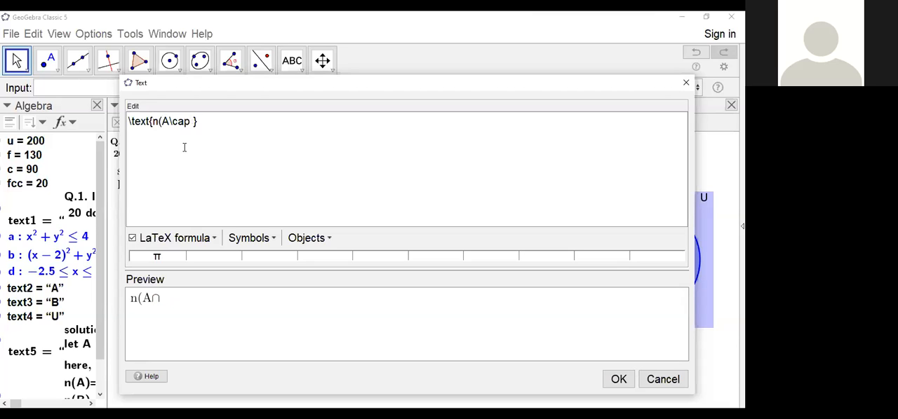
{"action": "type", "text": " B)=x"}
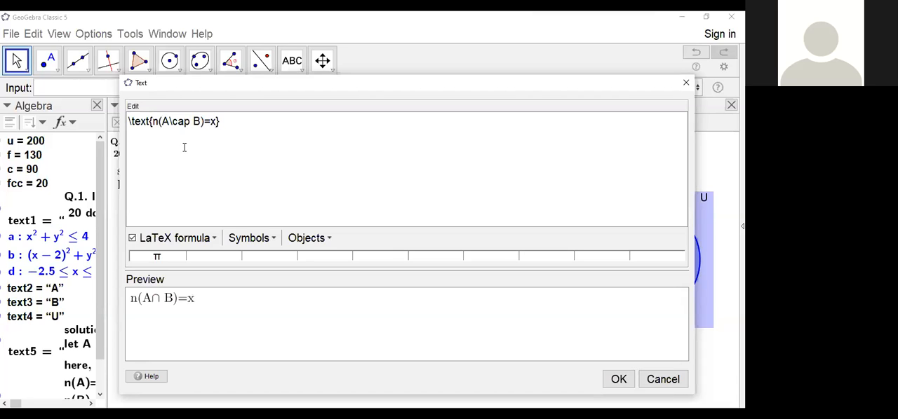
{"action": "type", "text": "  (say)"}
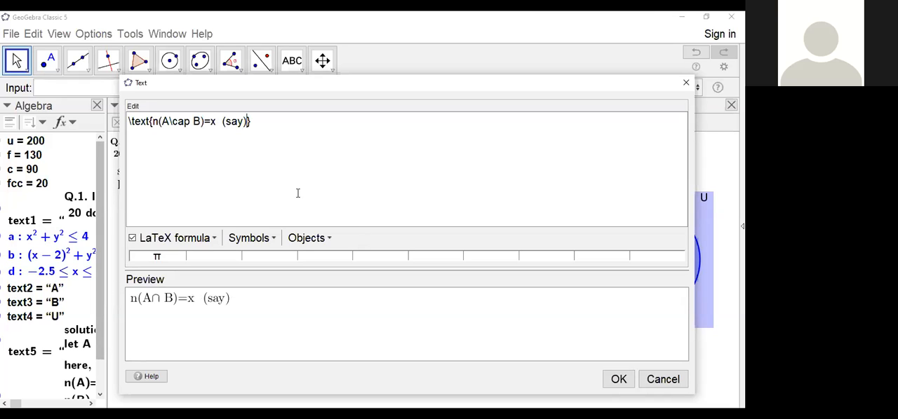
Step: Complete the text as n(A\cap B)=x (say) and place it directly beneath the overlined union line
{"action": "left_click", "coordinate": [619, 379]}
{"action": "left_click_drag", "start_coordinate": [356, 292], "coordinate": [156, 285]}
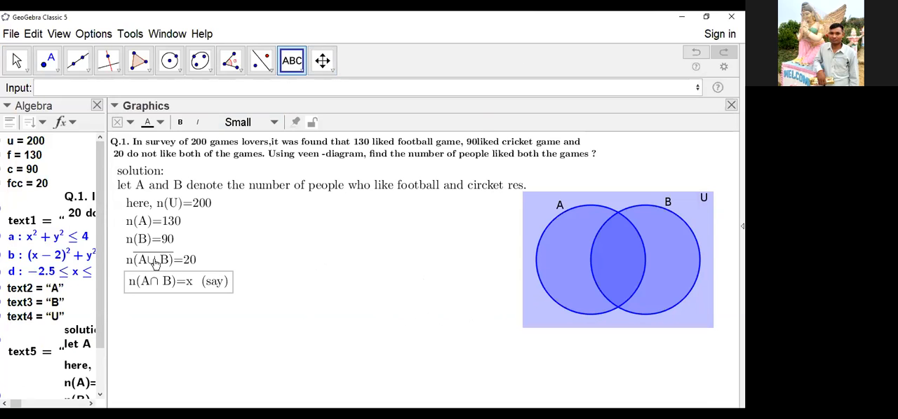
Step: Recall the rectangle inequality -2.5≤x≤4.5&&-2.5≤y≤2.5 from the input history and dismiss the empty text dialog
{"action": "left_click", "coordinate": [698, 90]}
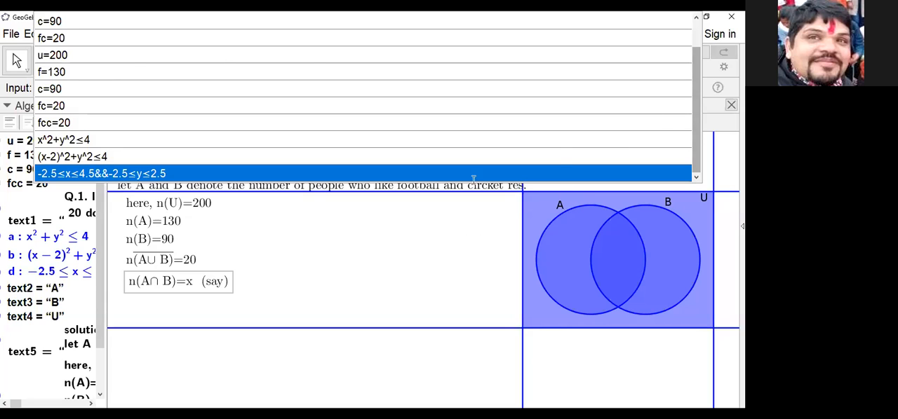
{"action": "left_click", "coordinate": [466, 237]}
{"action": "left_click", "coordinate": [686, 83]}
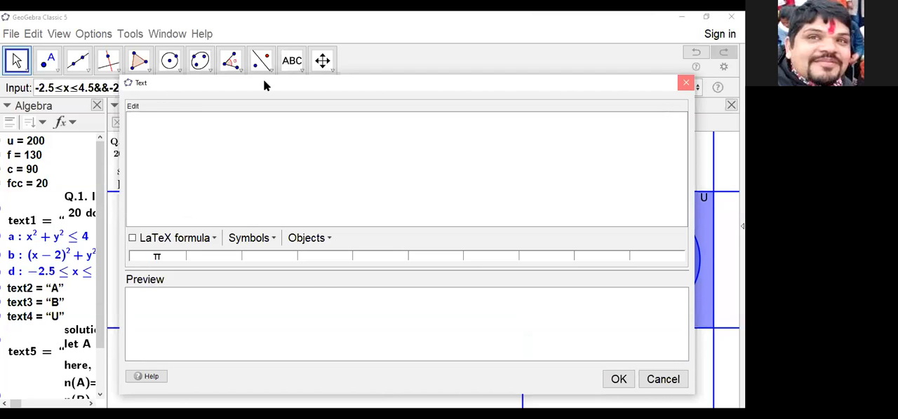
Step: Clear the recalled rectangle inequality from the input bar
{"action": "left_click_drag", "start_coordinate": [205, 84], "coordinate": [74, 73]}
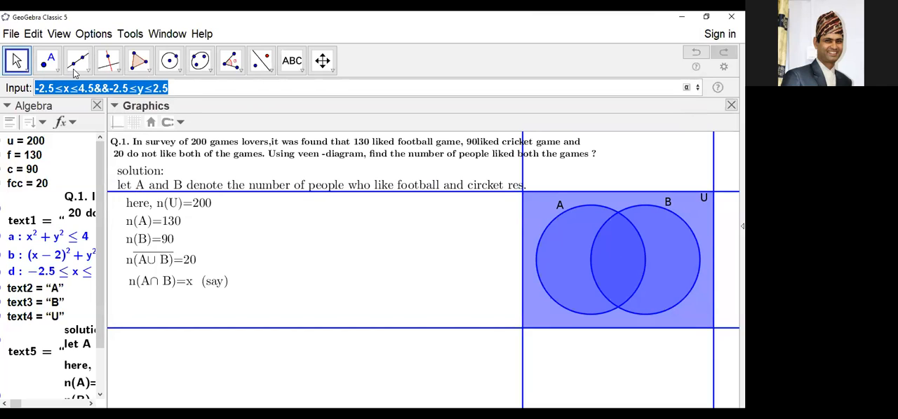
{"action": "key", "text": "BackSpace"}
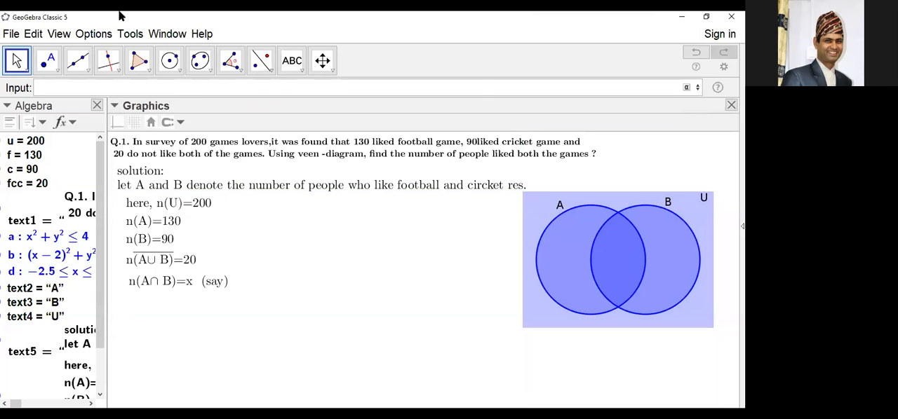
{"action": "key", "text": "Escape"}
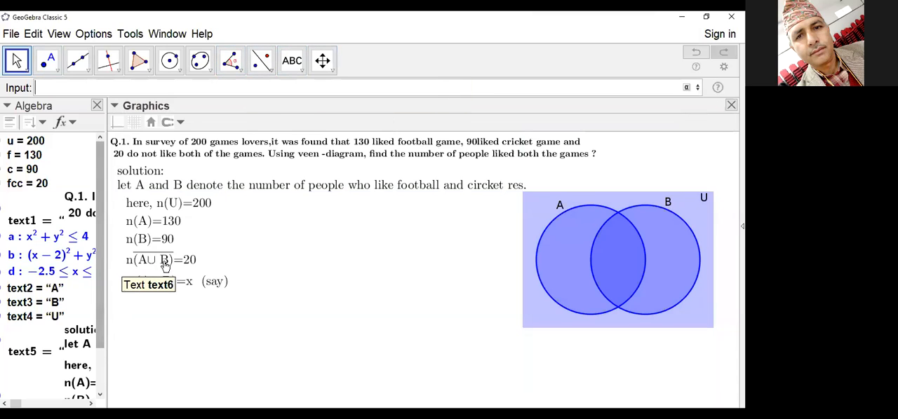
Step: Open the given-values text to examine its n\overline{(A\cup B)} code, select that part and close the editor without editing
{"action": "left_click", "coordinate": [134, 270]}
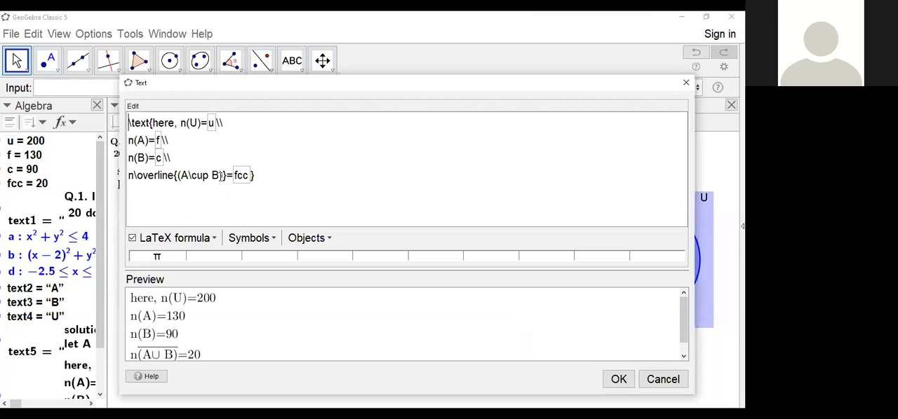
{"action": "left_click_drag", "start_coordinate": [225, 174], "coordinate": [126, 174]}
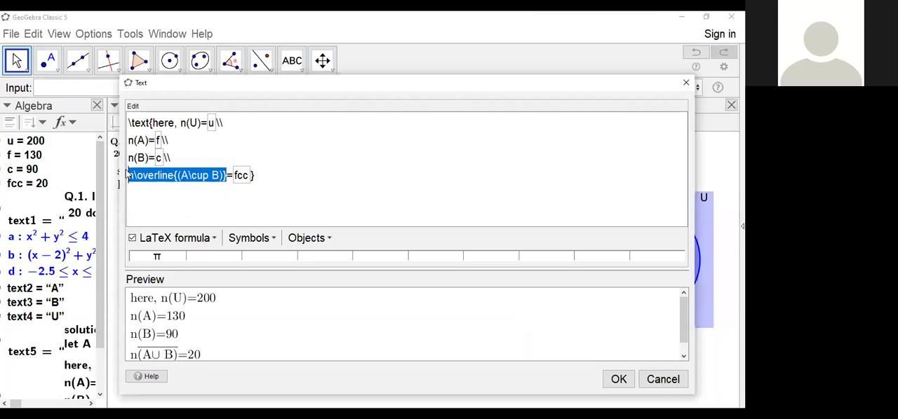
{"action": "left_click", "coordinate": [687, 85]}
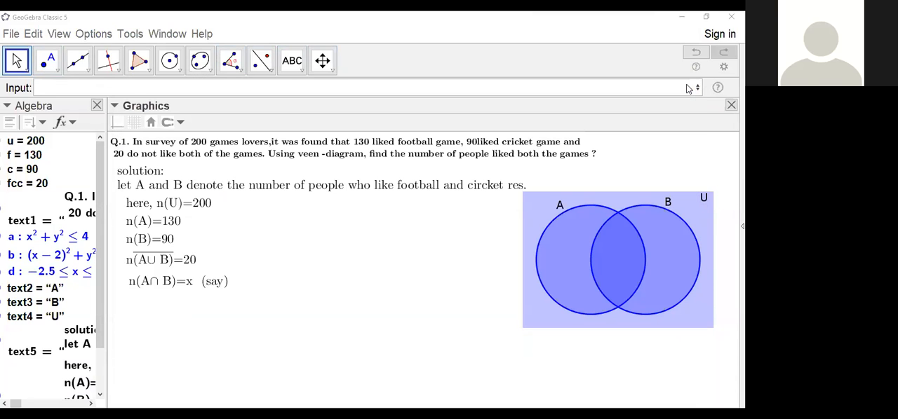
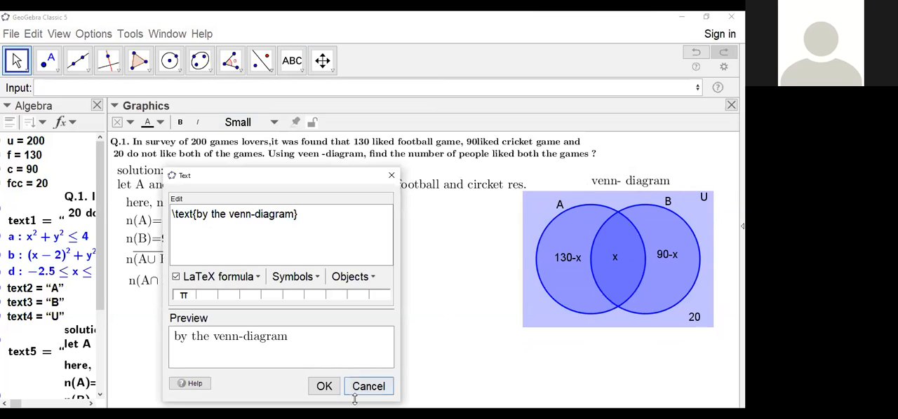
Step: Confirm the text by the venn-diagram and place it beneath the n(A∩B)=x (say) line
{"action": "left_click", "coordinate": [323, 387]}
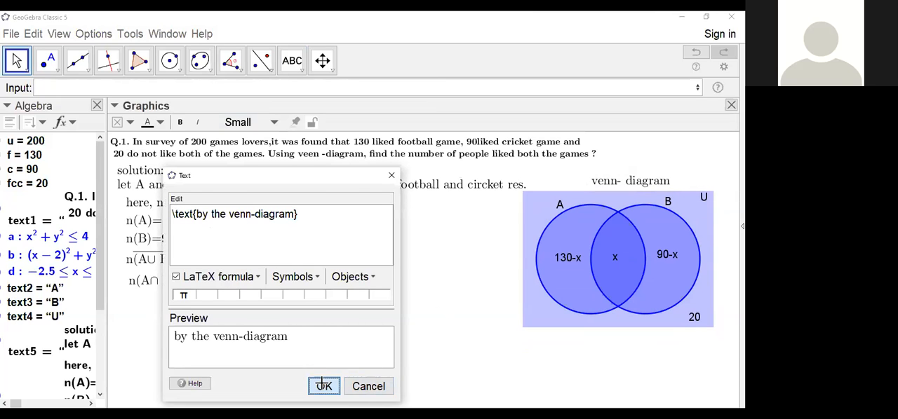
{"action": "left_click_drag", "start_coordinate": [363, 275], "coordinate": [194, 309]}
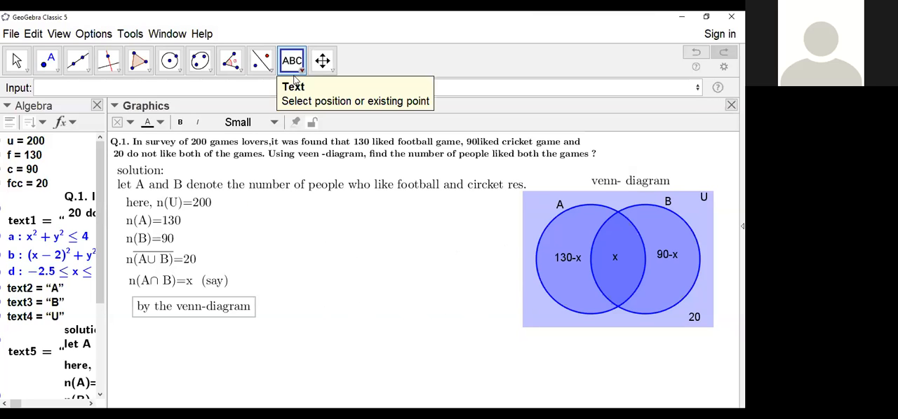
Step: Start a new LaTeX text reading \text{n(u)=}, widening its dialog and moving it away from the solution lines
{"action": "left_click", "coordinate": [374, 284]}
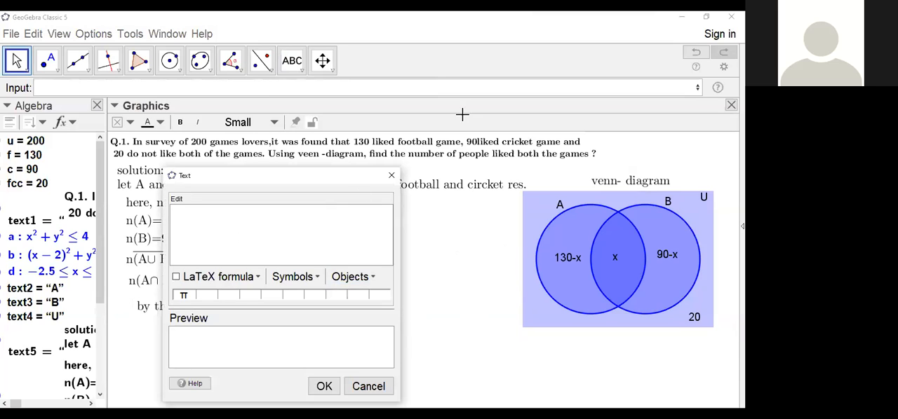
{"action": "left_click_drag", "start_coordinate": [400, 236], "coordinate": [457, 226]}
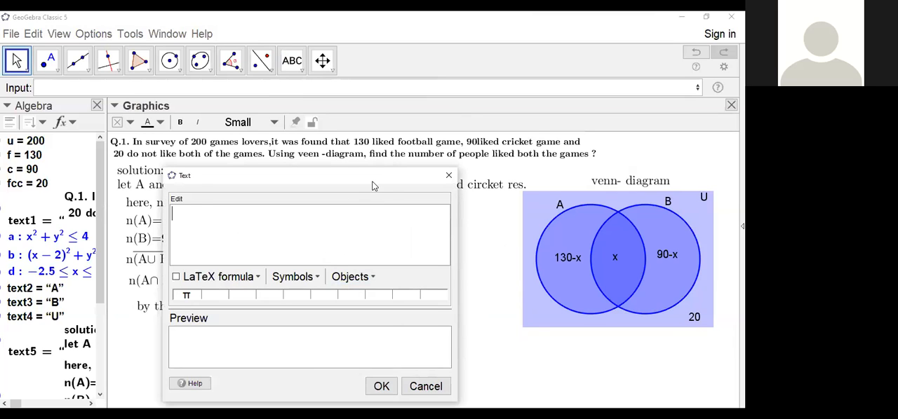
{"action": "left_click_drag", "start_coordinate": [374, 186], "coordinate": [450, 148]}
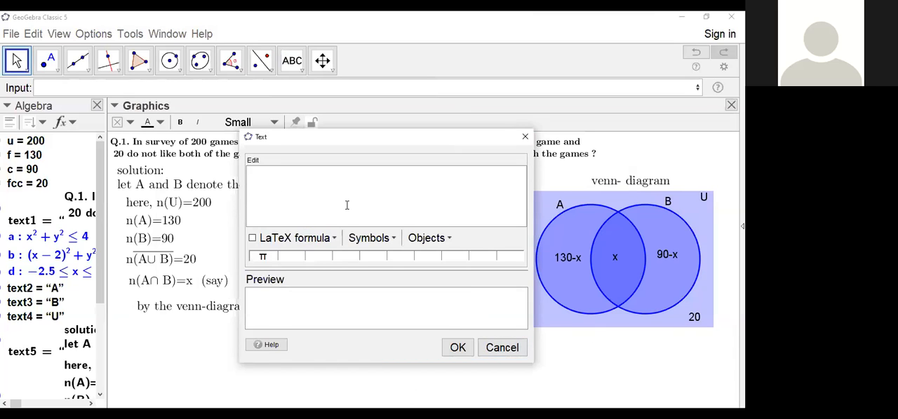
{"action": "type", "text": "n(u"}
{"action": "key", "text": "BackSpace"}
{"action": "key", "text": "BackSpace"}
{"action": "key", "text": "BackSpace"}
{"action": "type", "text": "\\text{n(u)="}
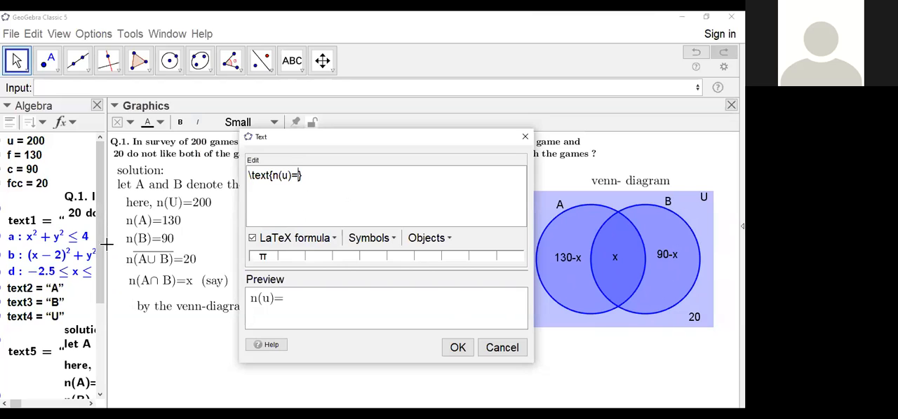
Step: Widen the Algebra view, look through the object definitions and restore the value display
{"action": "left_click_drag", "start_coordinate": [106, 330], "coordinate": [196, 329]}
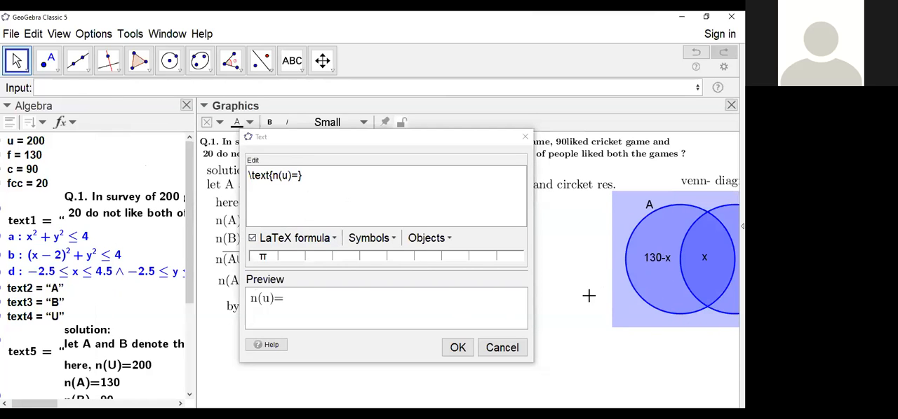
{"action": "left_click", "coordinate": [66, 122]}
{"action": "left_click", "coordinate": [91, 187]}
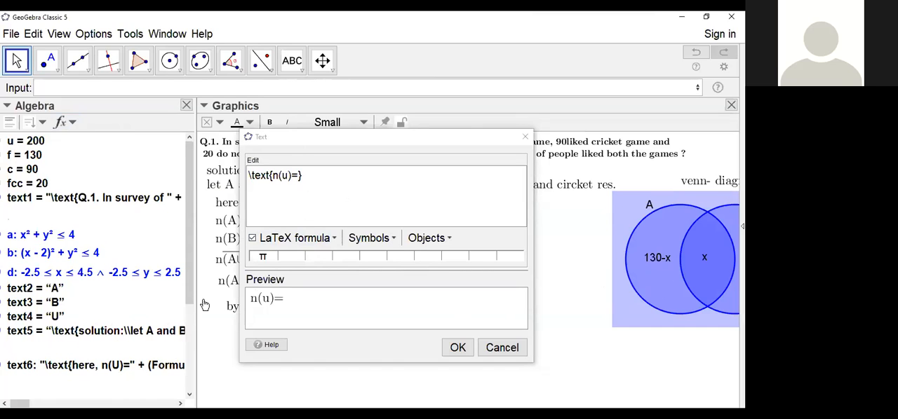
{"action": "scroll", "coordinate": [100, 321], "scroll_direction": "down", "scroll_amount": 3}
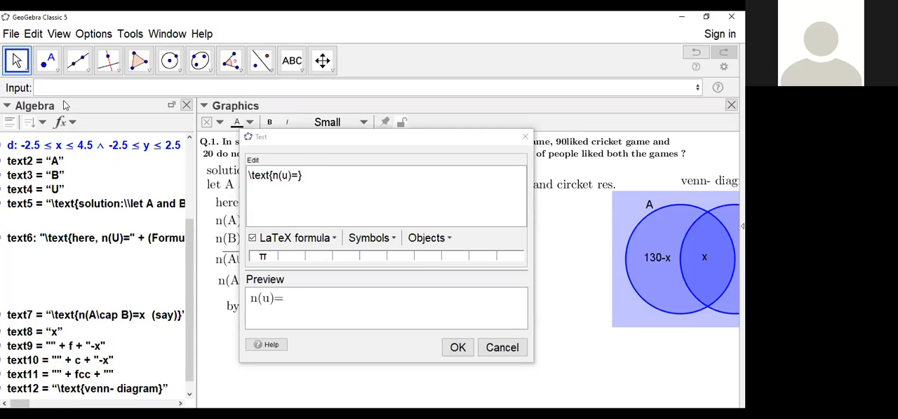
{"action": "left_click", "coordinate": [71, 124]}
{"action": "left_click", "coordinate": [80, 155]}
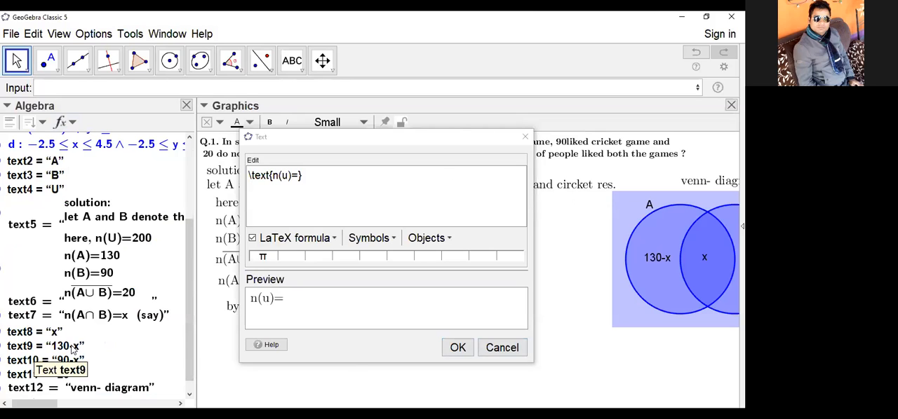
Step: Continue the n(u)= expression with linked text9+text10+text8+text11 and end it with a \\ line break
{"action": "left_click", "coordinate": [44, 347]}
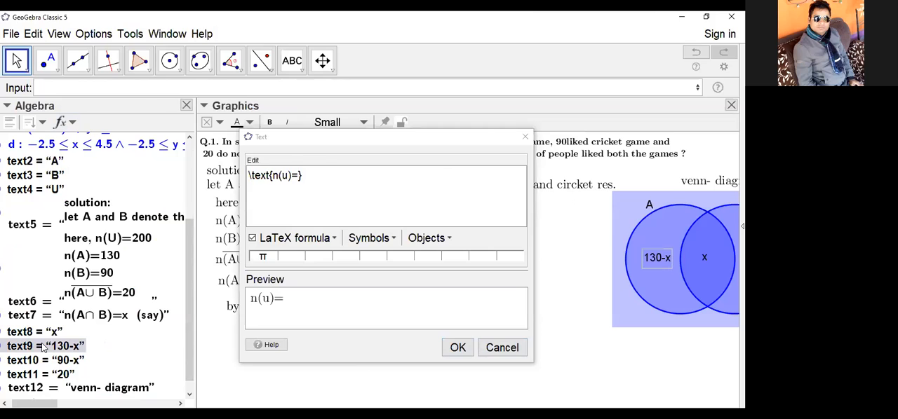
{"action": "left_click", "coordinate": [43, 347]}
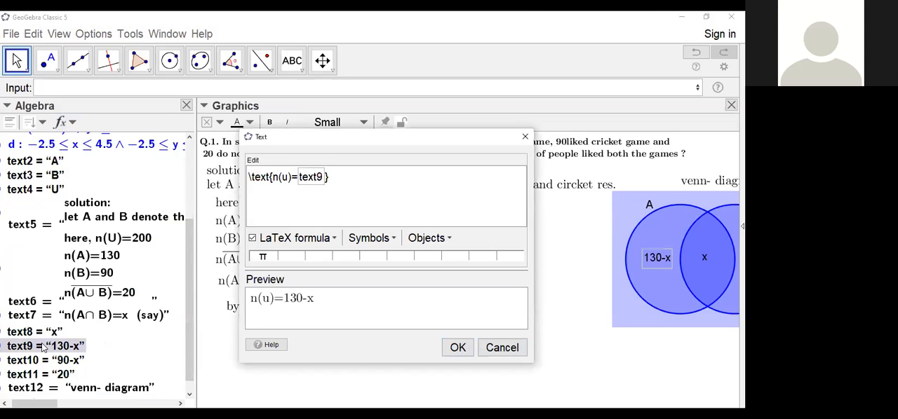
{"action": "type", "text": "+"}
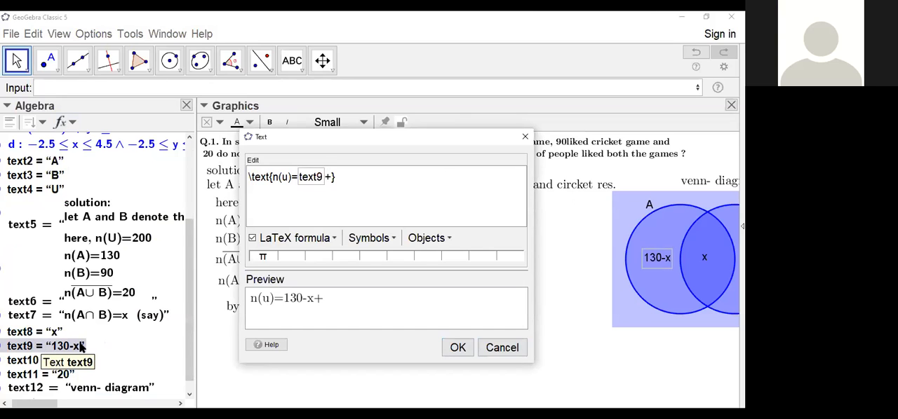
{"action": "left_click", "coordinate": [43, 360]}
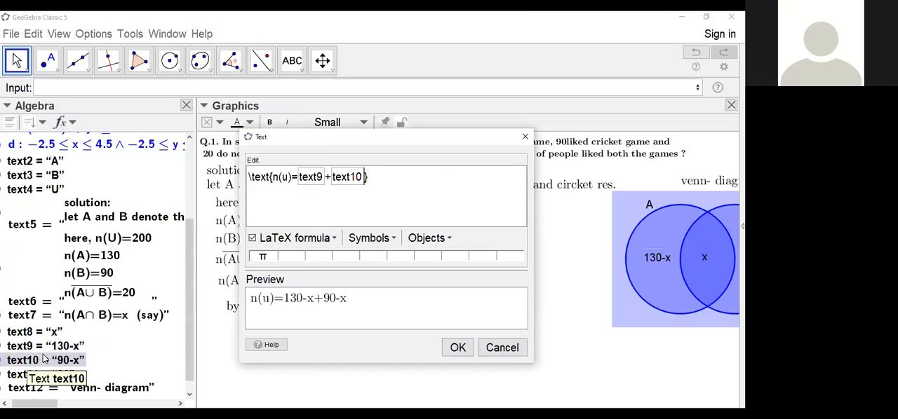
{"action": "type", "text": "+"}
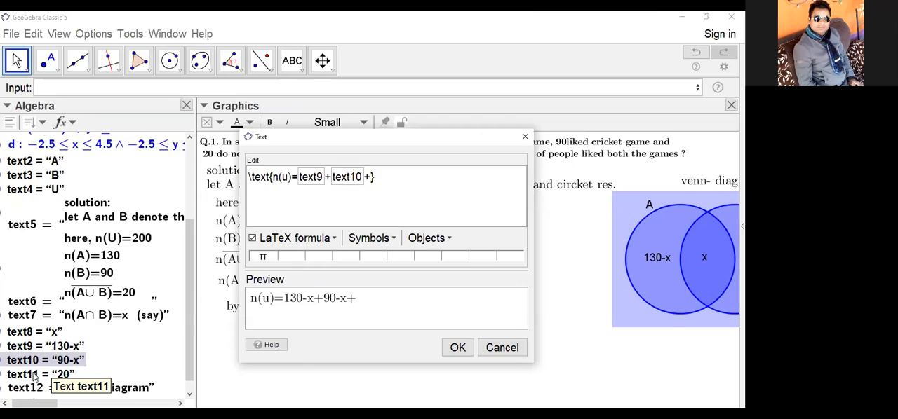
{"action": "left_click", "coordinate": [33, 335]}
{"action": "type", "text": "+"}
{"action": "left_click", "coordinate": [42, 374]}
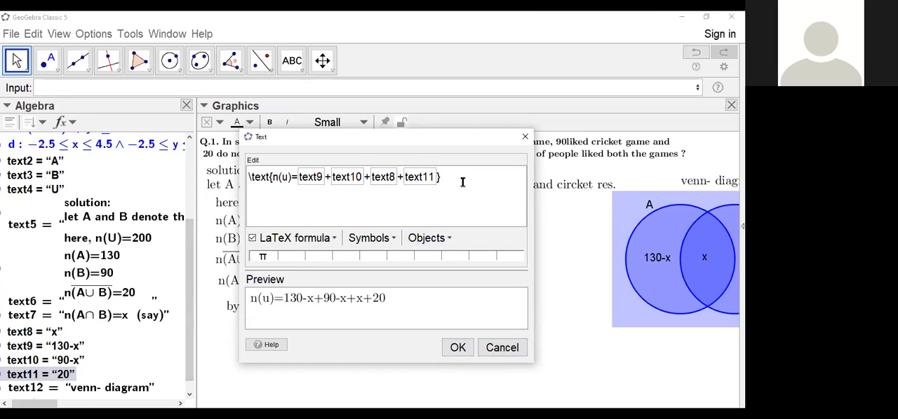
{"action": "type", "text": "\\\\ "}
{"action": "type", "text": "or"}
{"action": "type", "text": ","}
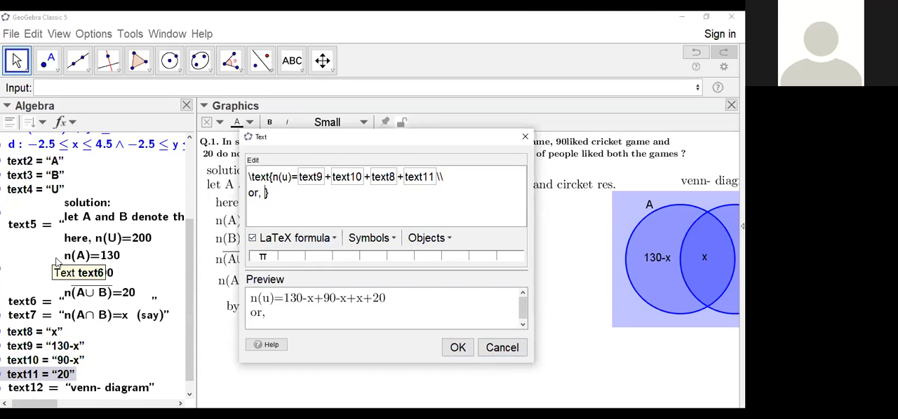
{"action": "scroll", "coordinate": [39, 256], "scroll_direction": "up", "scroll_amount": 3}
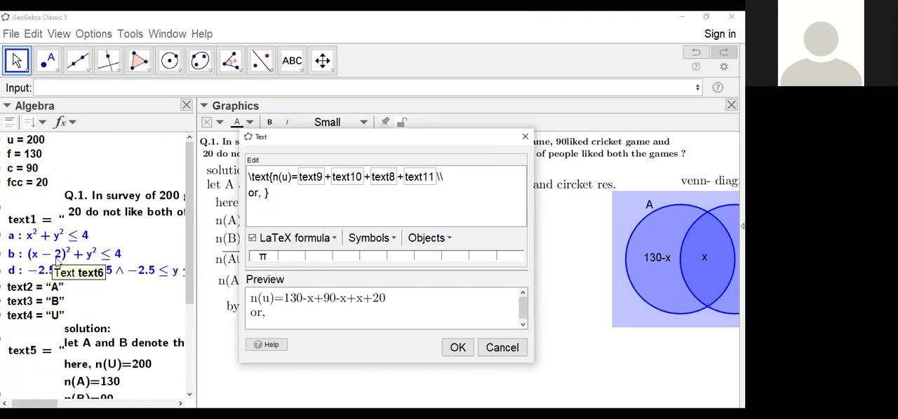
{"action": "left_click", "coordinate": [21, 141]}
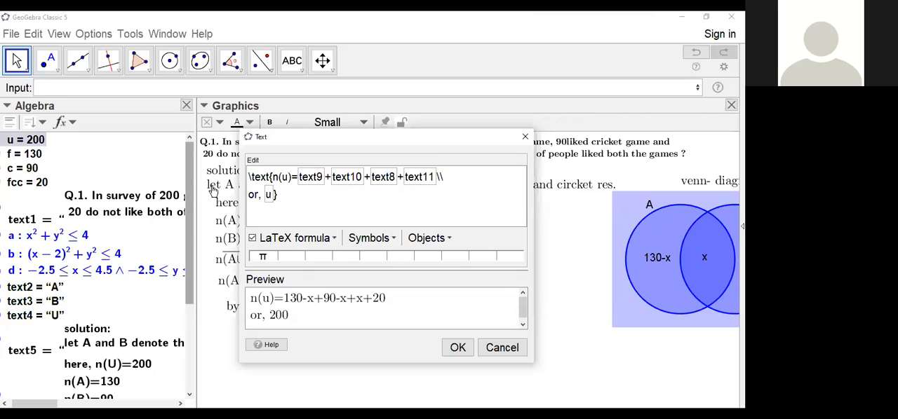
{"action": "type", "text": "="}
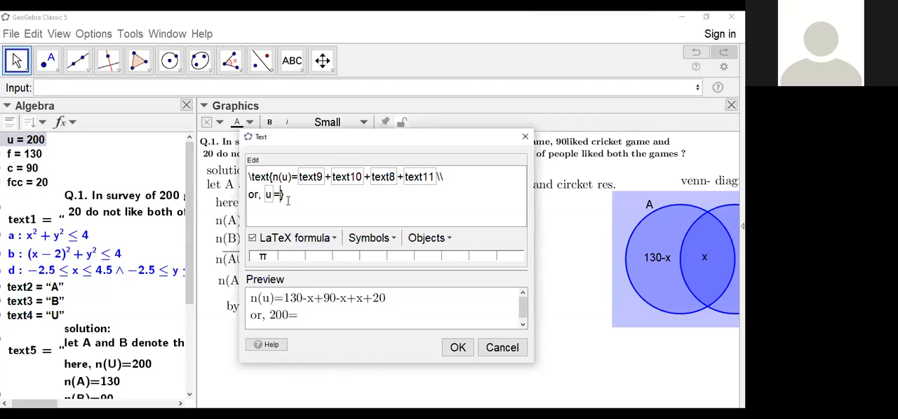
{"action": "key", "text": "BackSpace"}
{"action": "key", "text": "BackSpace"}
{"action": "key", "text": "BackSpace"}
{"action": "key", "text": "BackSpace"}
{"action": "key", "text": "BackSpace"}
{"action": "key", "text": "BackSpace"}
{"action": "key", "text": "BackSpace"}
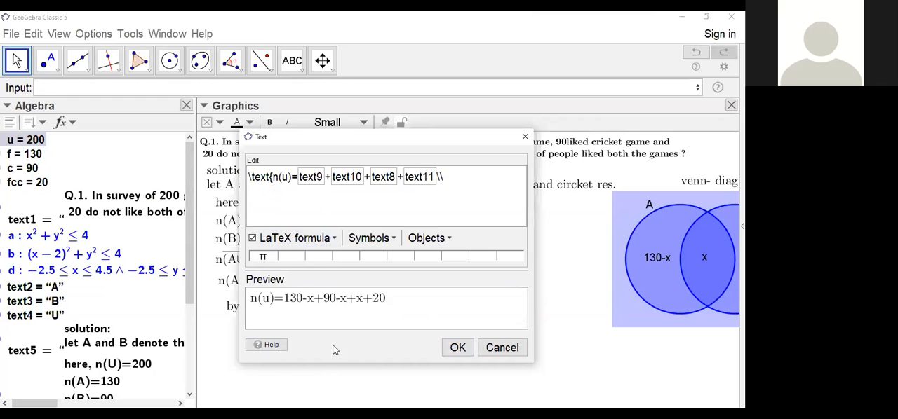
Step: Confirm the n(u) equation text and place it beneath the by the venn-diagram line
{"action": "left_click", "coordinate": [459, 347]}
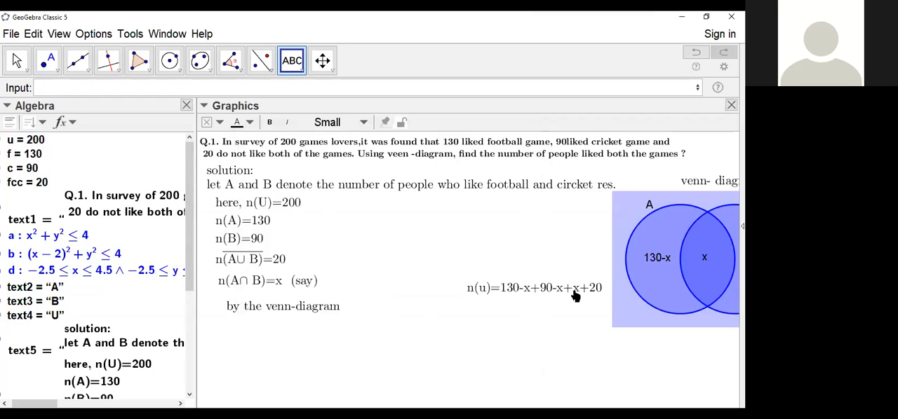
{"action": "left_click_drag", "start_coordinate": [575, 296], "coordinate": [331, 336]}
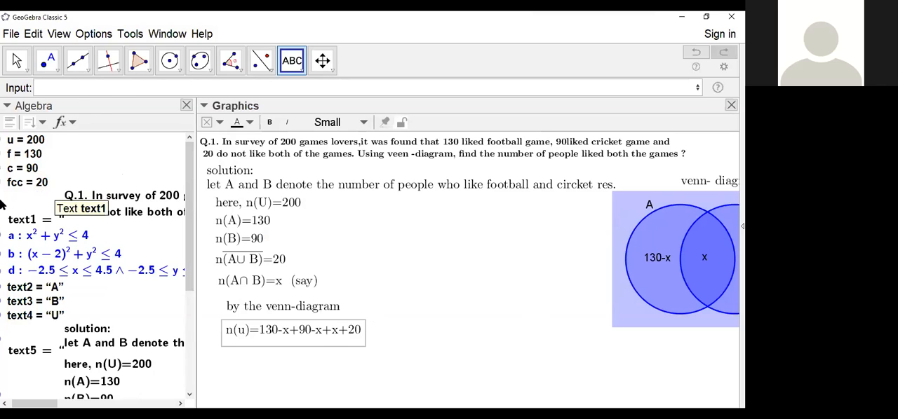
Step: Create a number from the sum f+c+fcc and locate it in the object list
{"action": "left_click", "coordinate": [62, 87]}
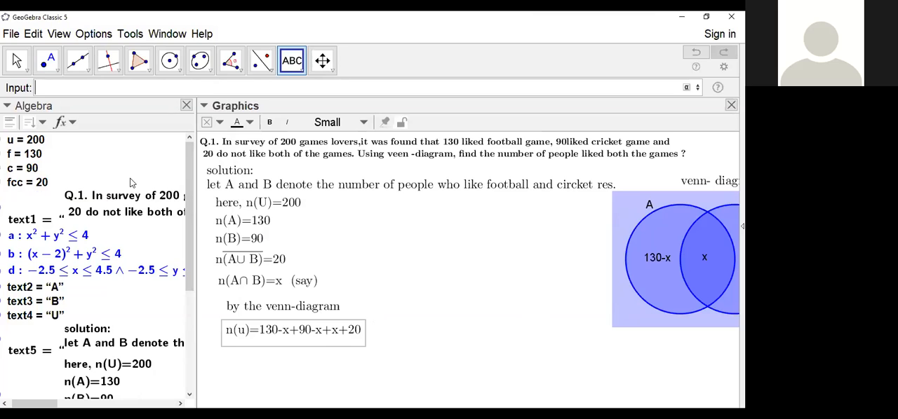
{"action": "type", "text": "f+c+fcc"}
{"action": "key", "text": "Return"}
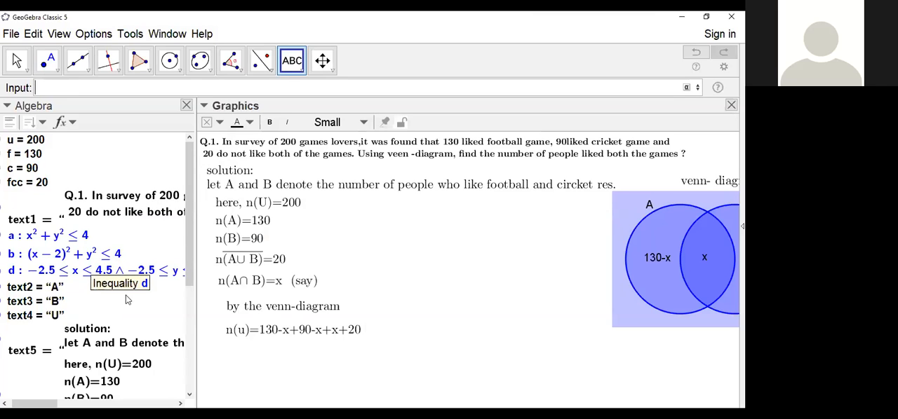
{"action": "scroll", "coordinate": [102, 270], "scroll_direction": "down", "scroll_amount": 5}
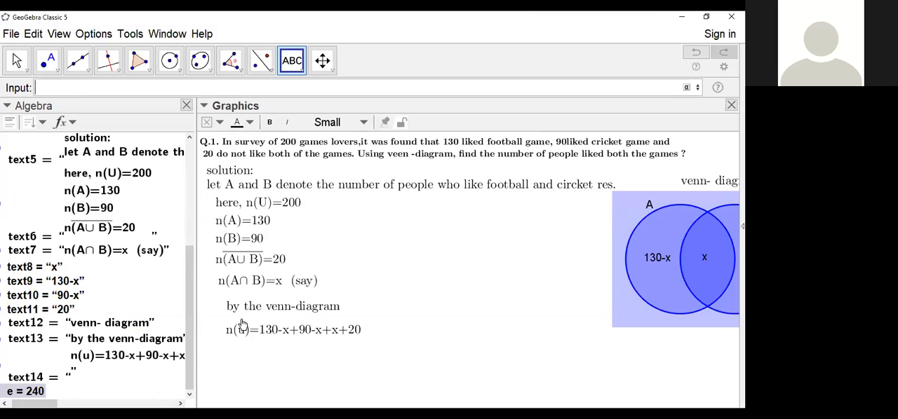
Step: Start a new text in the empty space beside the solution lines, with its dialog moved clear of them
{"action": "left_click", "coordinate": [293, 61]}
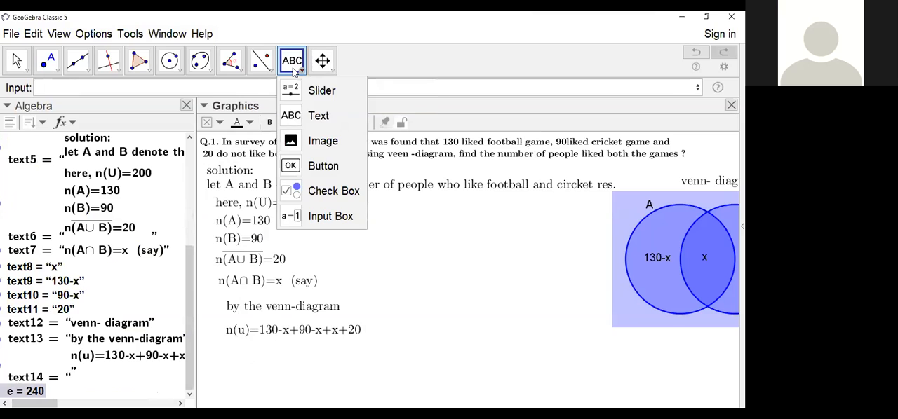
{"action": "left_click", "coordinate": [293, 116]}
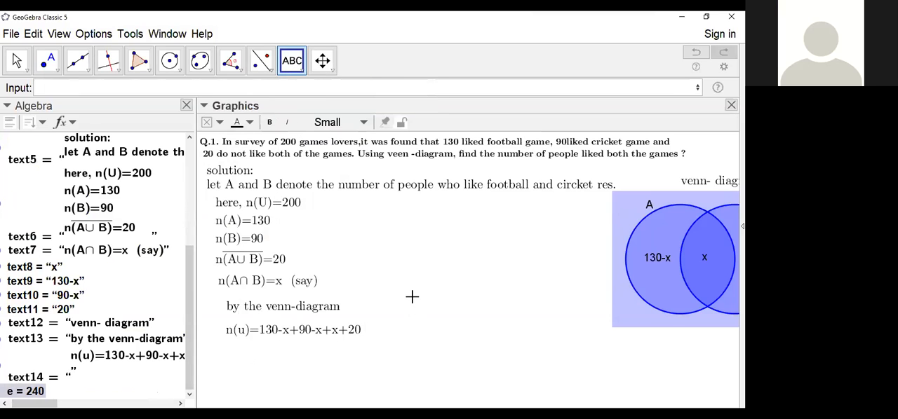
{"action": "left_click", "coordinate": [411, 297]}
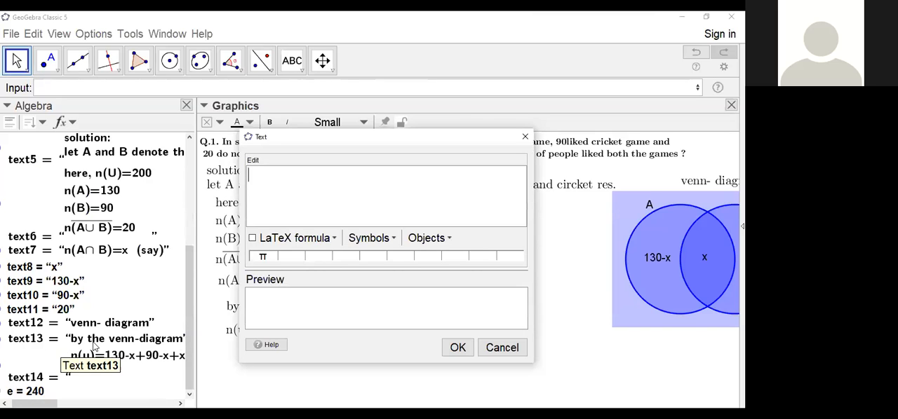
{"action": "left_click", "coordinate": [262, 177]}
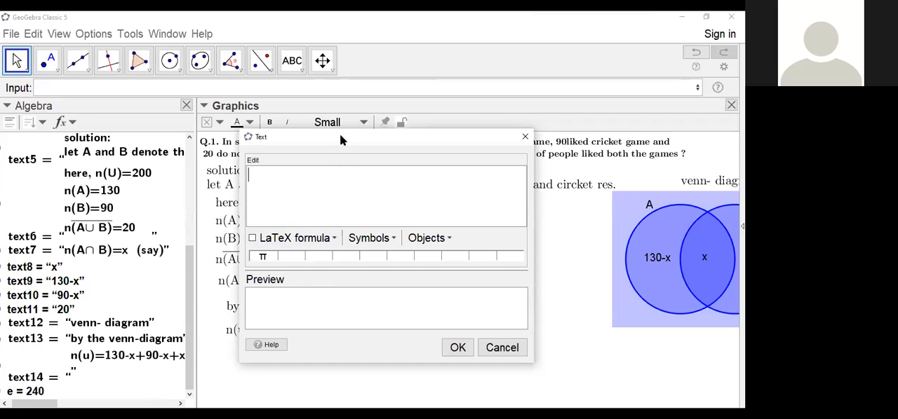
{"action": "left_click_drag", "start_coordinate": [452, 135], "coordinate": [567, 130]}
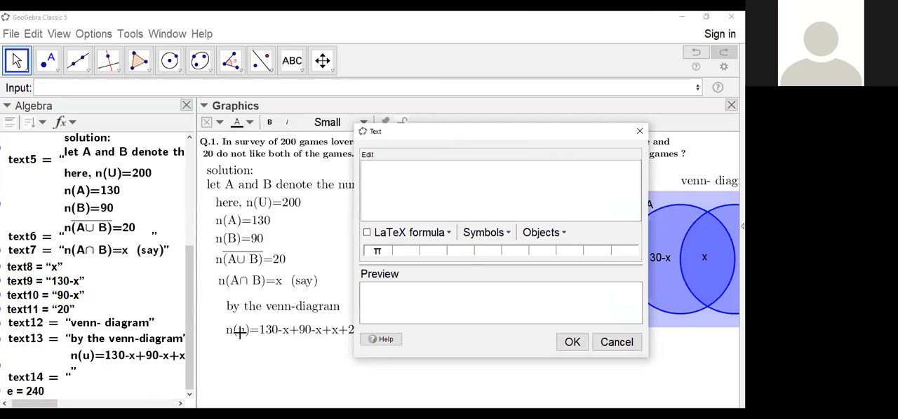
{"action": "scroll", "coordinate": [78, 270], "scroll_direction": "up", "scroll_amount": 5}
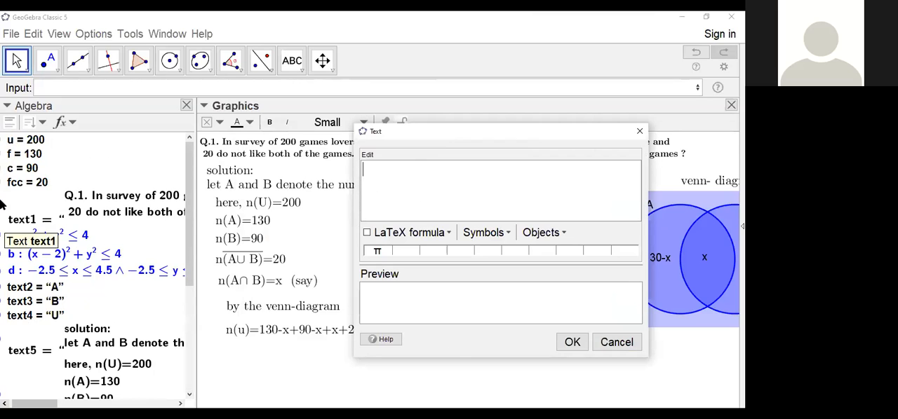
{"action": "left_click", "coordinate": [22, 140]}
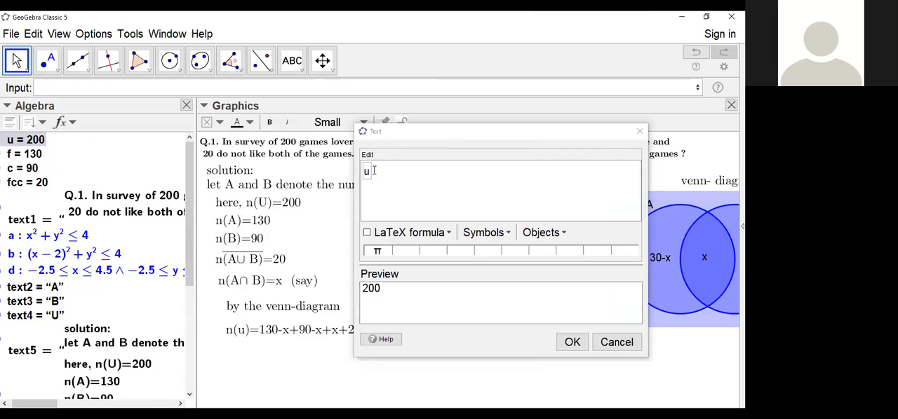
{"action": "left_click", "coordinate": [373, 171]}
{"action": "key", "text": "BackSpace"}
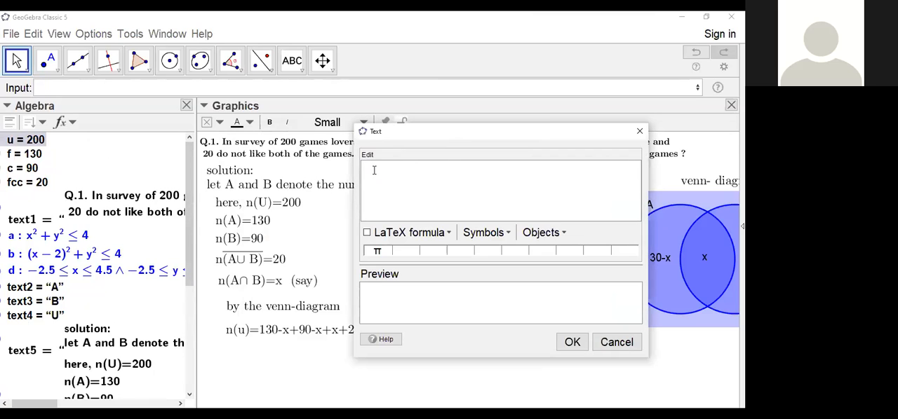
Step: Begin the new text with "or," and the linked number u, formatted as LaTeX with an opening \text{
{"action": "type", "text": "or,"}
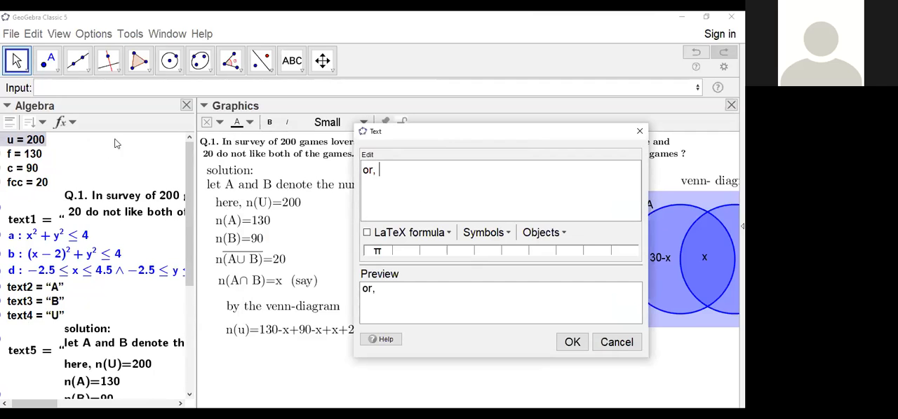
{"action": "left_click", "coordinate": [30, 144]}
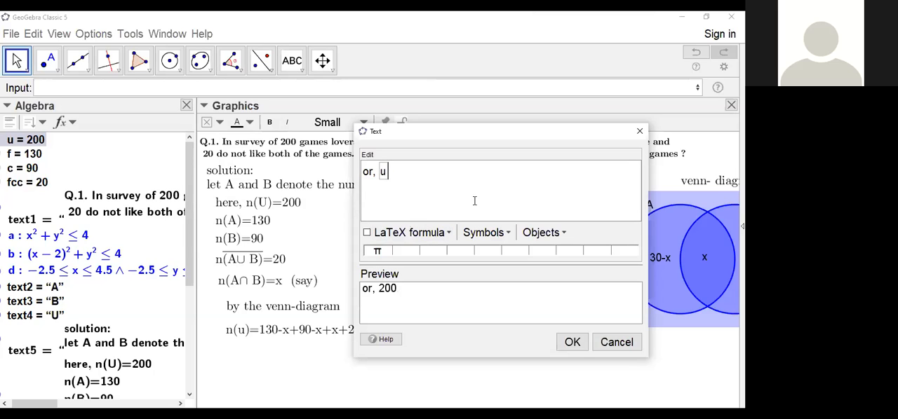
{"action": "type", "text": "\\text"}
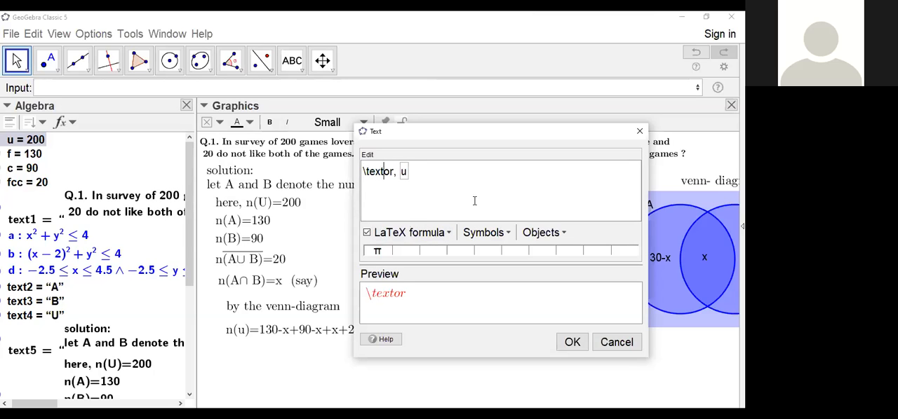
{"action": "type", "text": "{or, u "}
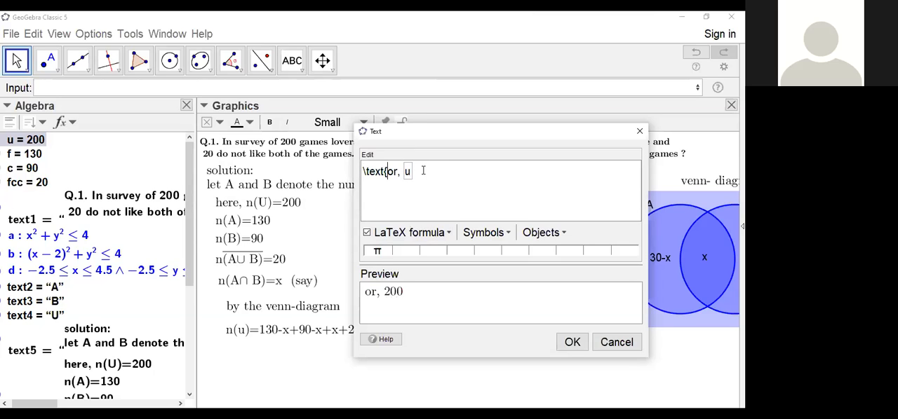
{"action": "type", "text": "="}
Step: Complete the equation with =, the linked number e and -x, and place the text beneath the n(u) line
{"action": "scroll", "coordinate": [109, 361], "scroll_direction": "down", "scroll_amount": 5}
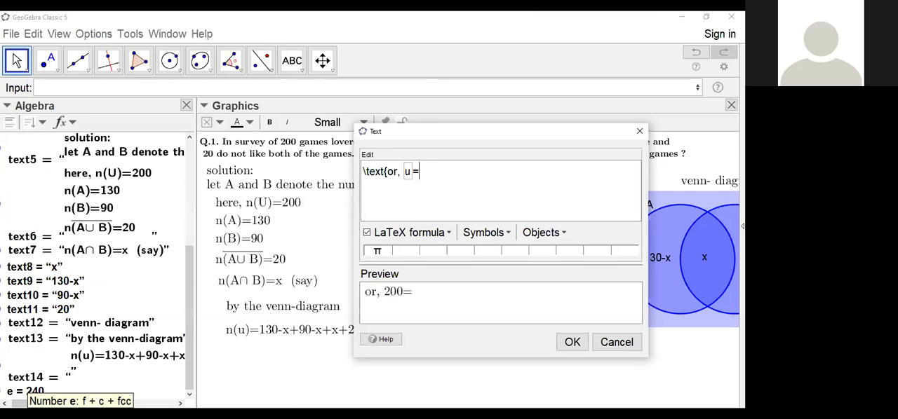
{"action": "left_click", "coordinate": [25, 392]}
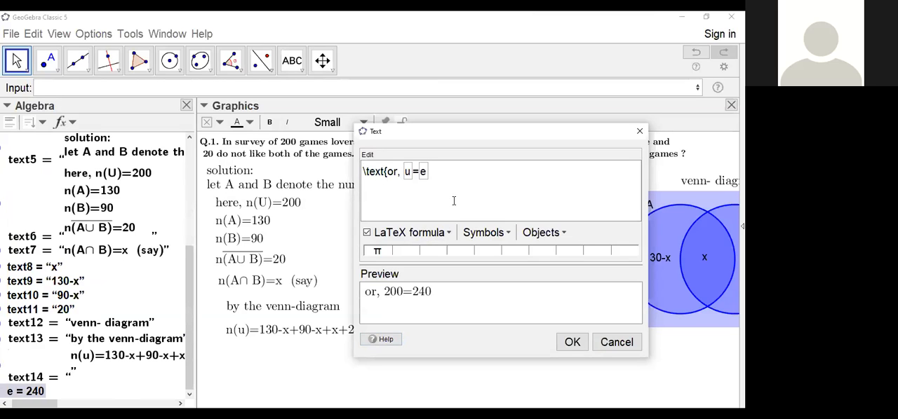
{"action": "type", "text": "-x"}
{"action": "left_click", "coordinate": [569, 343]}
{"action": "left_click_drag", "start_coordinate": [471, 304], "coordinate": [289, 352]}
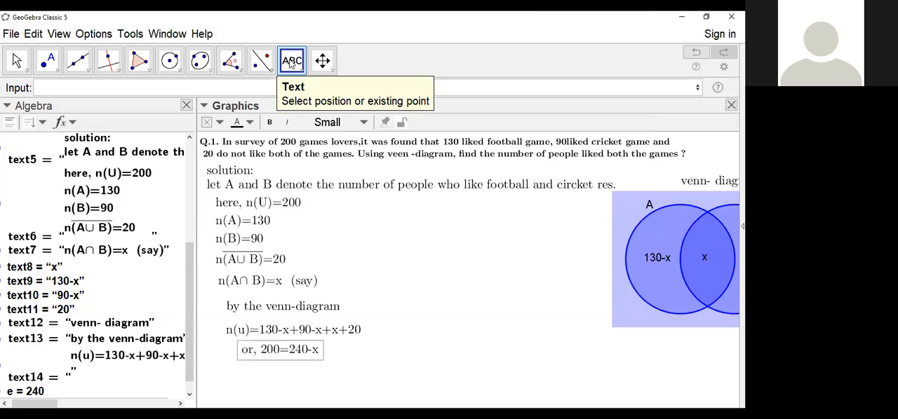
Step: Start a new LaTeX text beside the solution lines reading \text{x=e-u}, with e and u inserted as linked numbers
{"action": "left_click", "coordinate": [411, 273]}
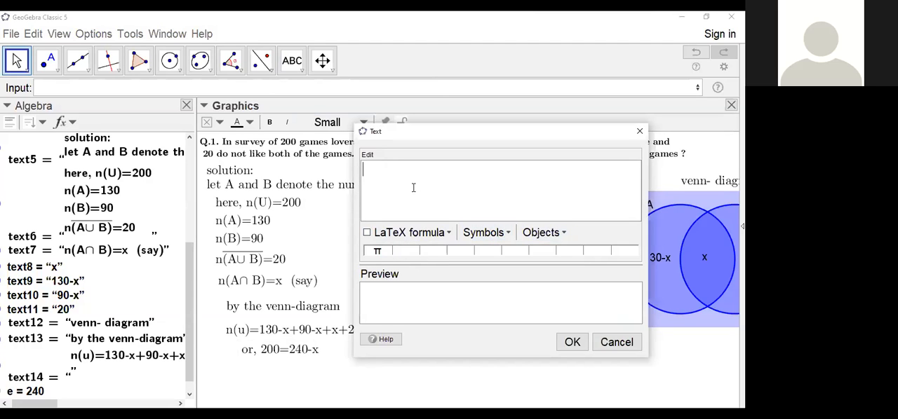
{"action": "type", "text": "text"}
{"action": "type", "text": "{}"}
{"action": "type", "text": "x="}
{"action": "left_click", "coordinate": [18, 393]}
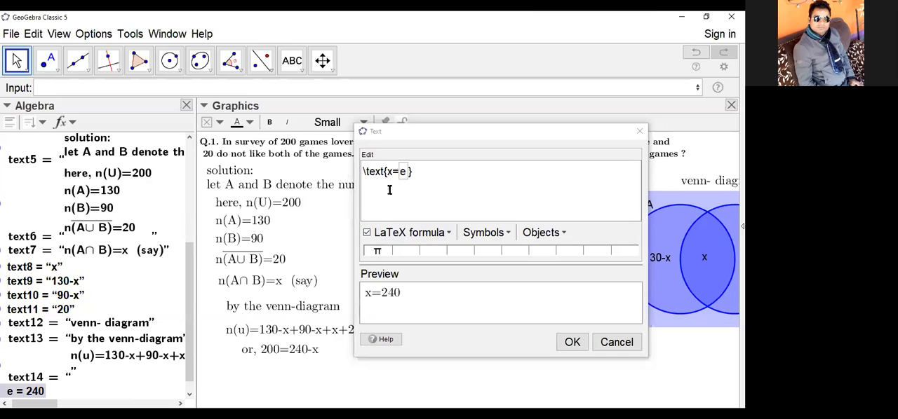
{"action": "left_click", "coordinate": [436, 183]}
{"action": "type", "text": "-"}
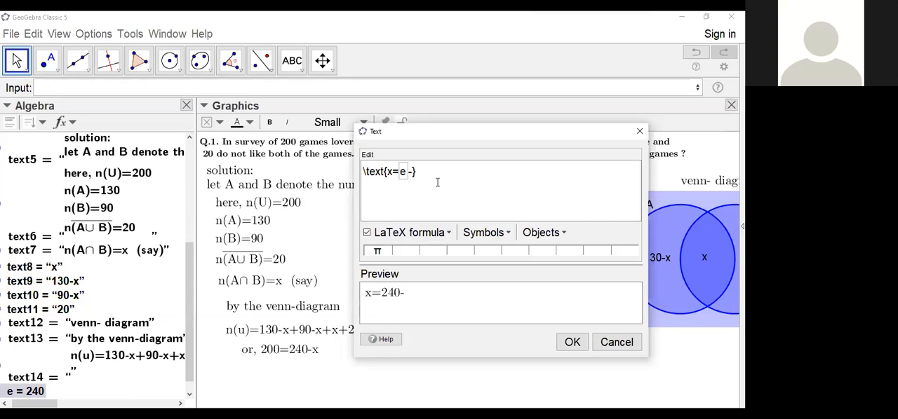
{"action": "scroll", "coordinate": [44, 259], "scroll_direction": "up", "scroll_amount": 5}
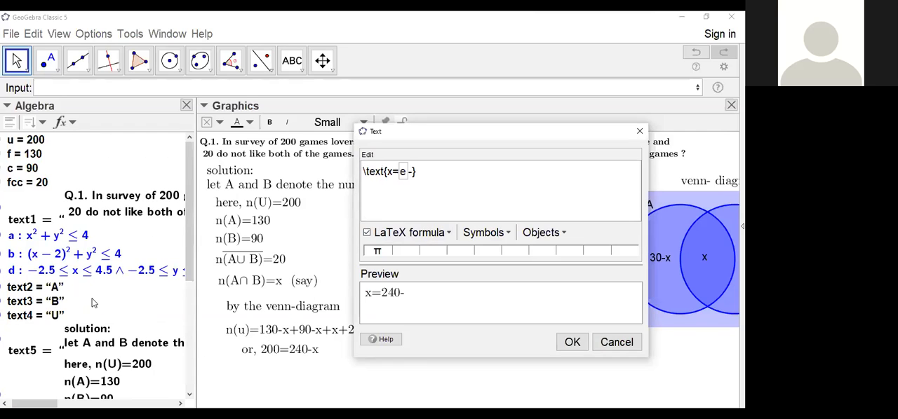
{"action": "left_click", "coordinate": [24, 141]}
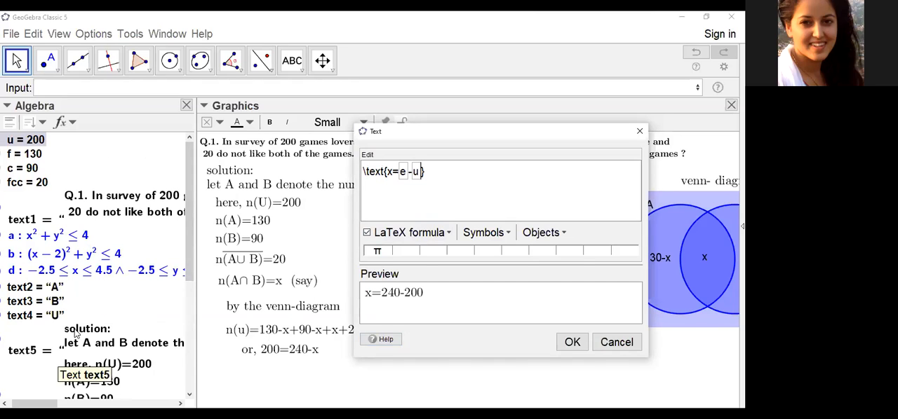
Step: Confirm the x= equation text and place it in the empty space beside the n(B) line
{"action": "scroll", "coordinate": [75, 336], "scroll_direction": "down", "scroll_amount": 5}
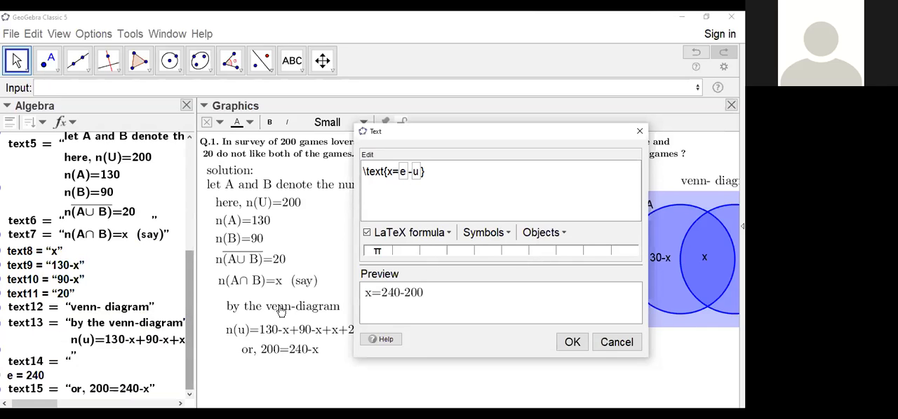
{"action": "left_click", "coordinate": [570, 345]}
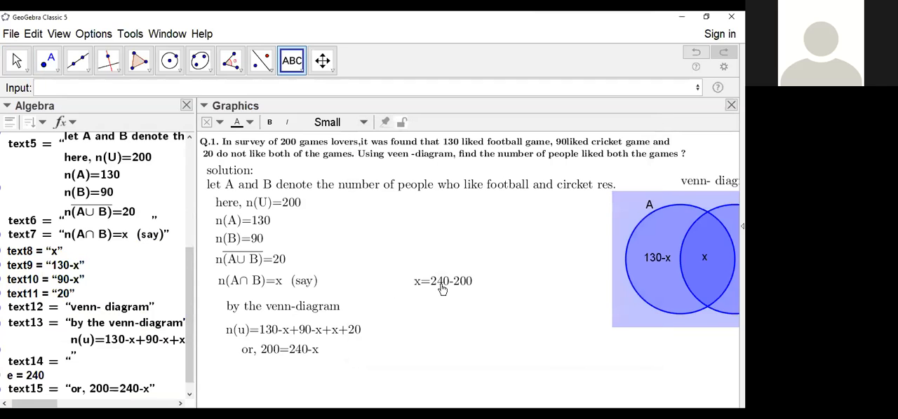
{"action": "left_click_drag", "start_coordinate": [442, 283], "coordinate": [430, 244]}
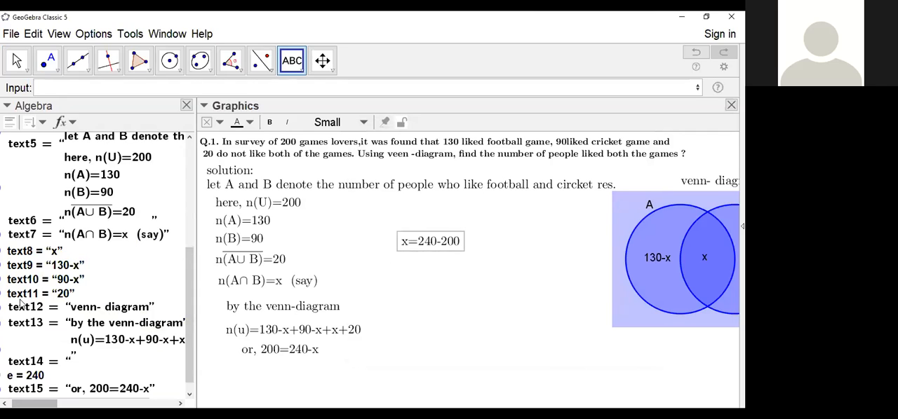
Step: Create a number from the difference e-u
{"action": "left_click", "coordinate": [58, 88]}
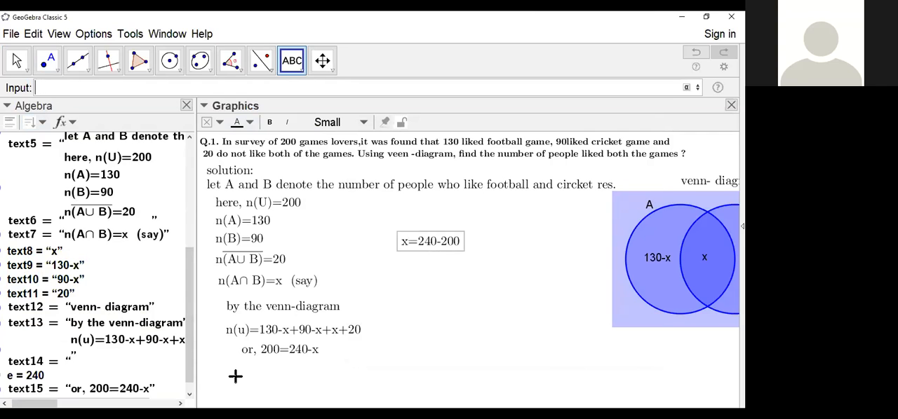
{"action": "type", "text": "e-"}
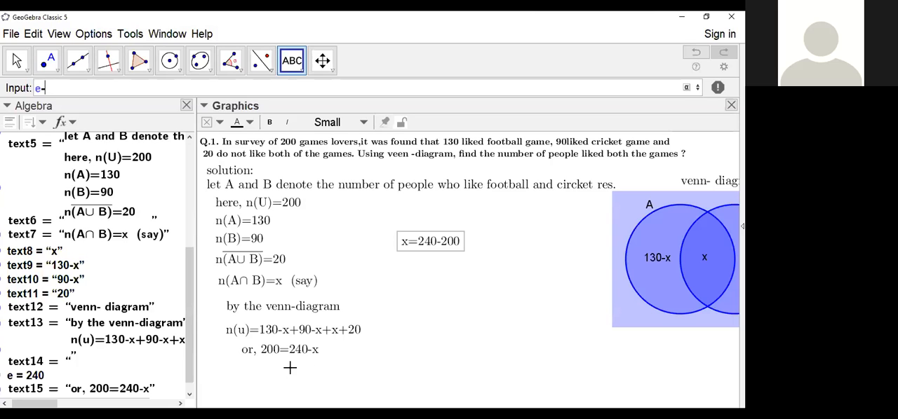
{"action": "type", "text": "u"}
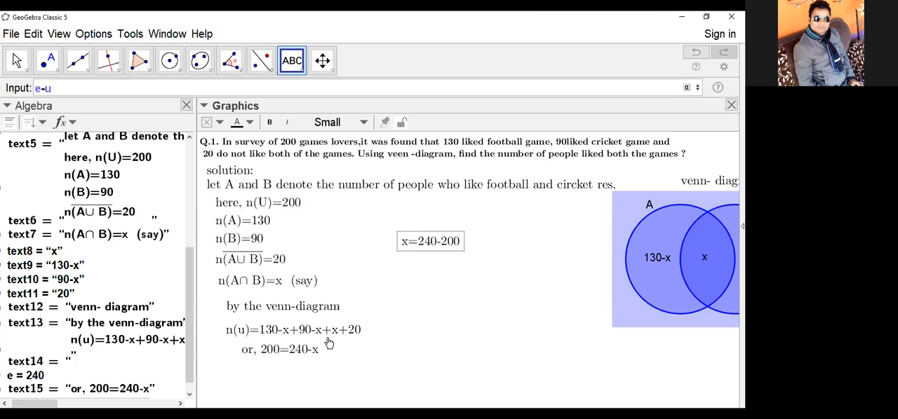
{"action": "key", "text": "Return"}
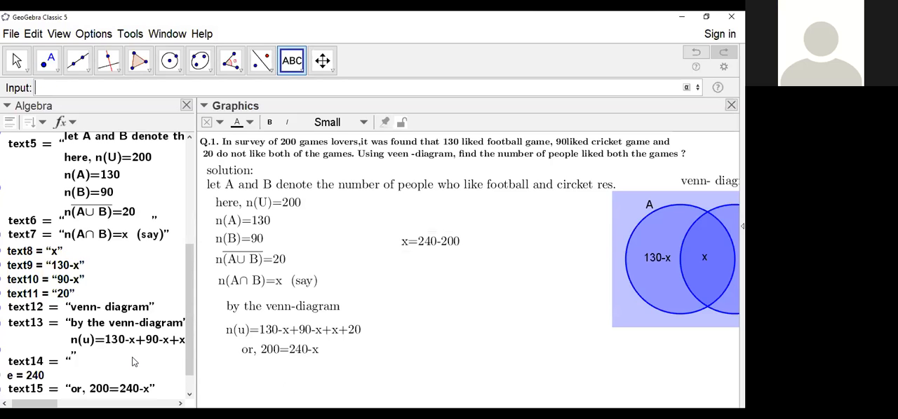
{"action": "scroll", "coordinate": [132, 357], "scroll_direction": "down", "scroll_amount": 1}
{"action": "left_click", "coordinate": [69, 88]}
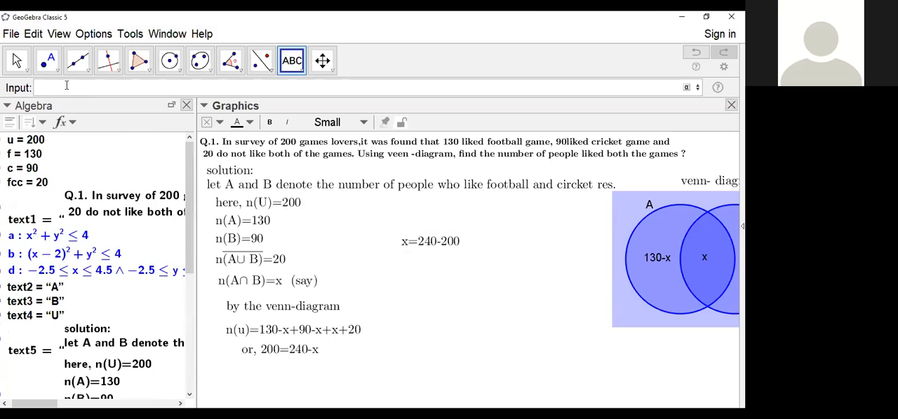
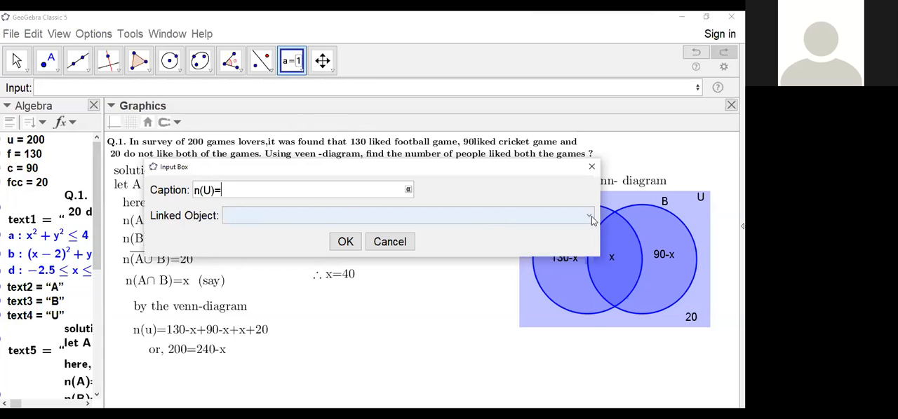
{"action": "left_click", "coordinate": [302, 216]}
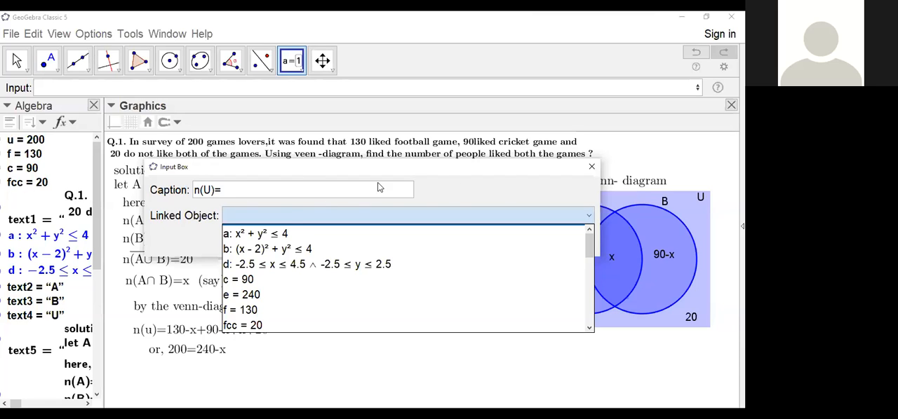
{"action": "left_click", "coordinate": [458, 186]}
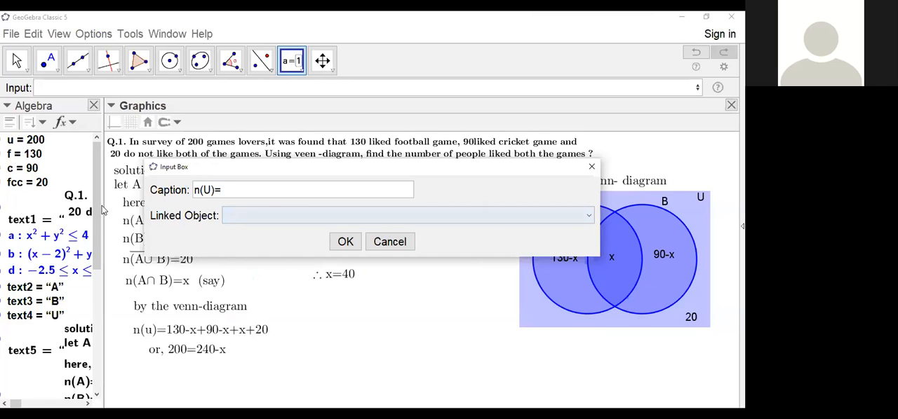
{"action": "left_click", "coordinate": [21, 144]}
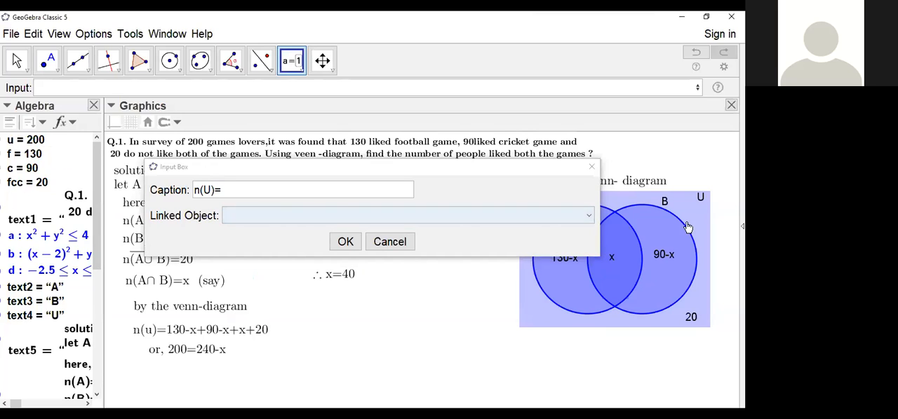
{"action": "left_click", "coordinate": [590, 217]}
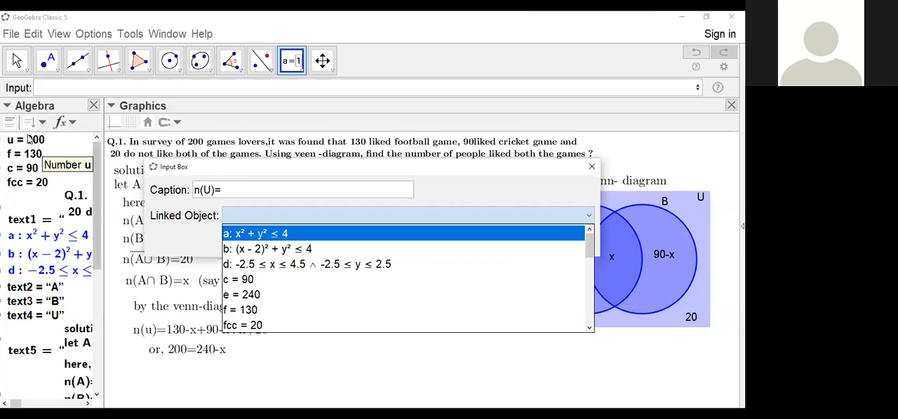
{"action": "left_click", "coordinate": [28, 140]}
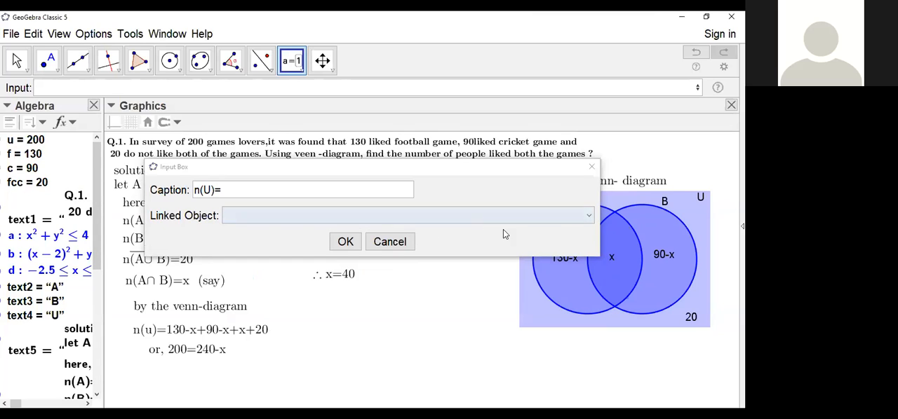
Step: Link the n(U)= input box to the number u, create it, and place it beside the last solution line
{"action": "left_click", "coordinate": [586, 218]}
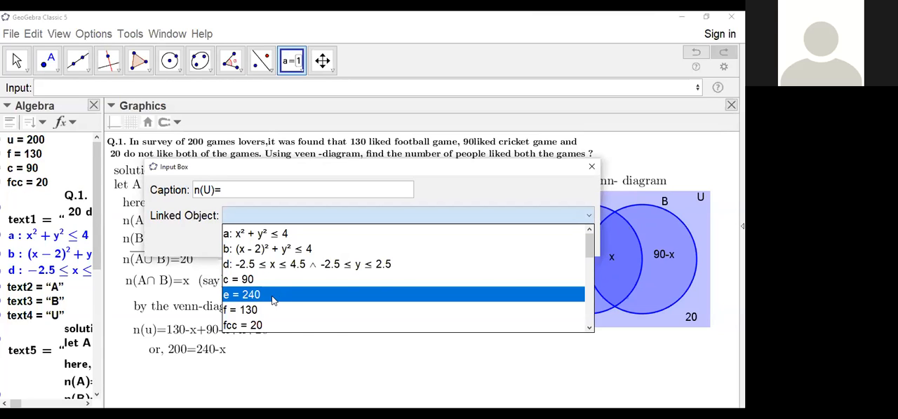
{"action": "scroll", "coordinate": [273, 300], "scroll_direction": "down", "scroll_amount": 2}
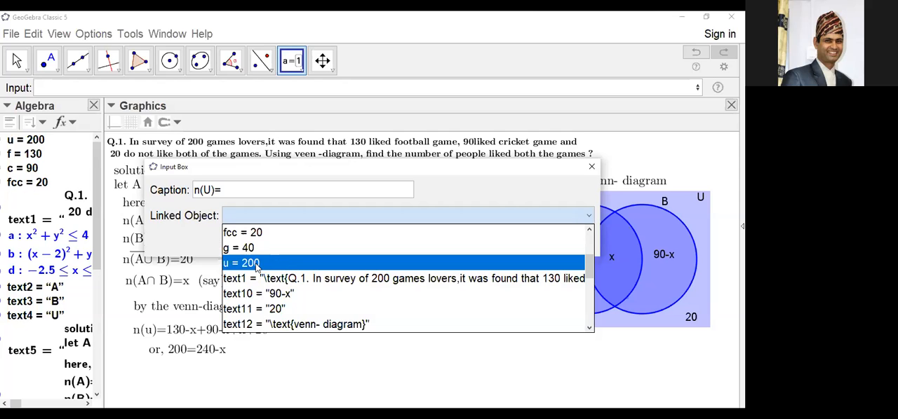
{"action": "key", "text": "Up"}
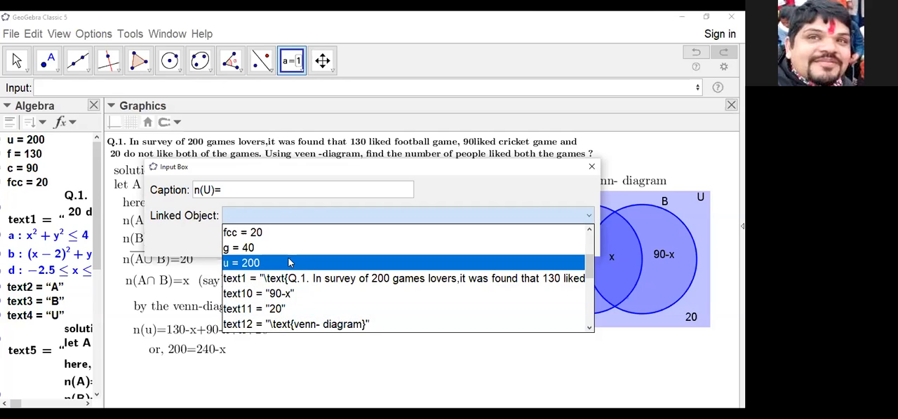
{"action": "left_click", "coordinate": [587, 217]}
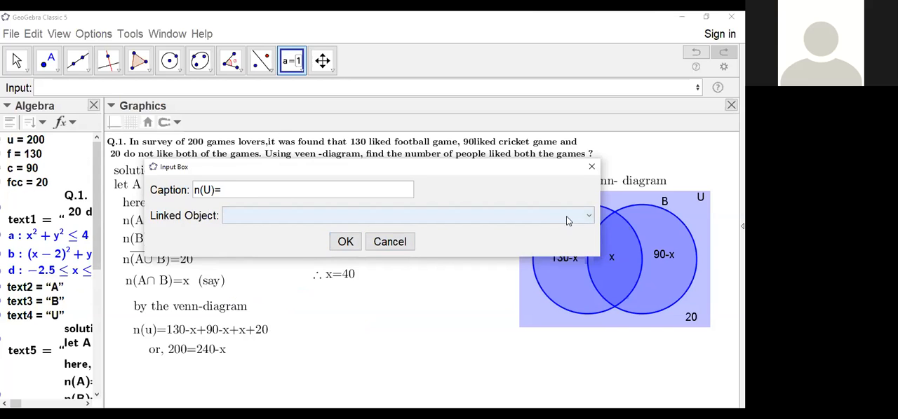
{"action": "left_click", "coordinate": [588, 219]}
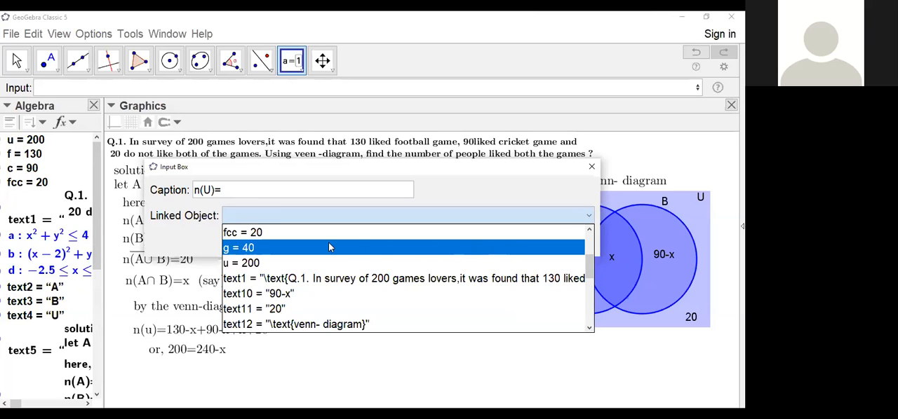
{"action": "left_click", "coordinate": [250, 262]}
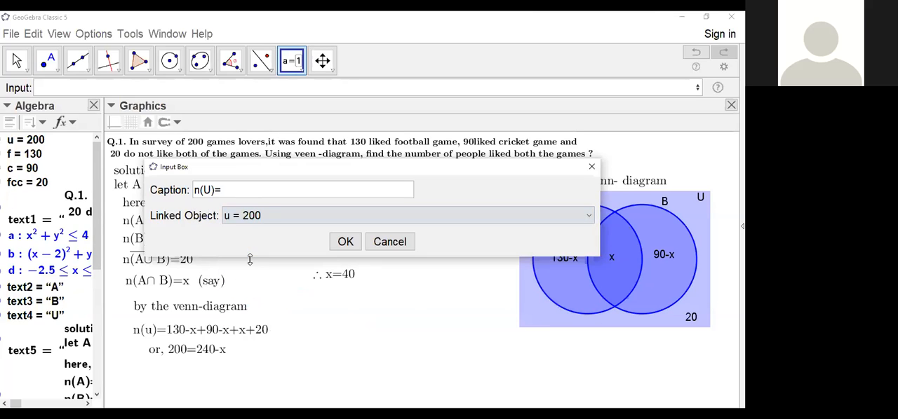
{"action": "left_click", "coordinate": [347, 243]}
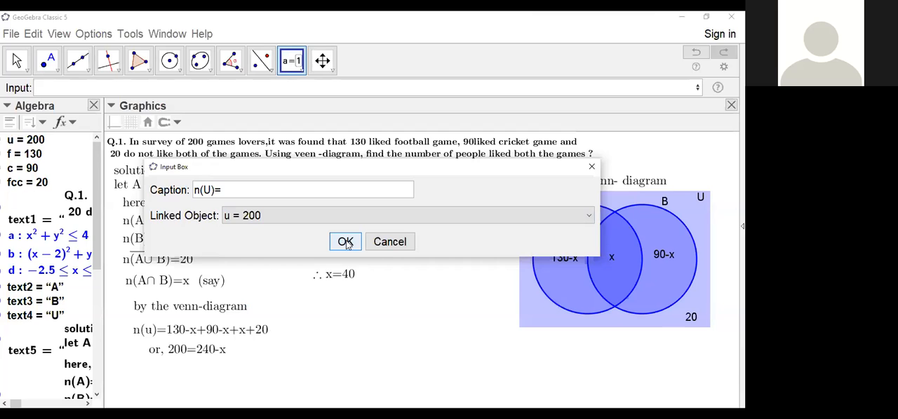
{"action": "left_click", "coordinate": [346, 243]}
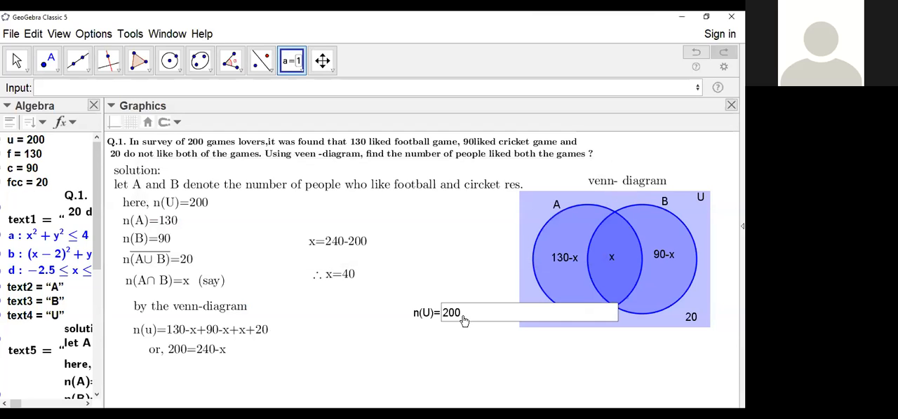
{"action": "left_click_drag", "start_coordinate": [425, 319], "coordinate": [353, 356]}
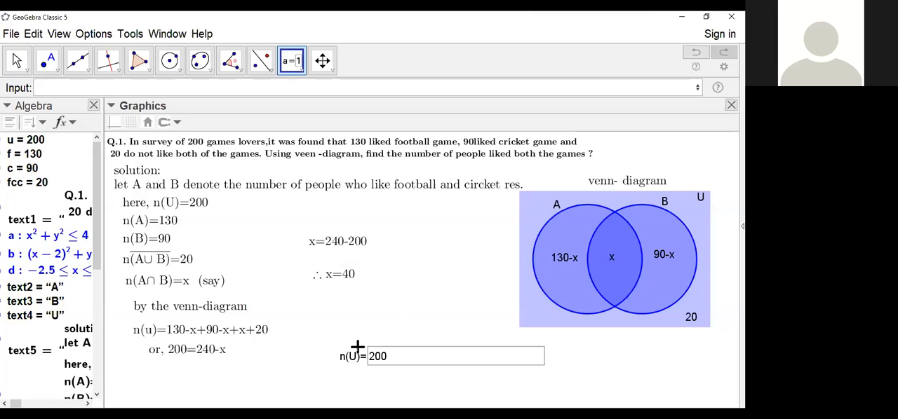
Step: Add an input box captioned n(A)= linked to the number f and place it directly above the n(U) box
{"action": "left_click", "coordinate": [427, 273]}
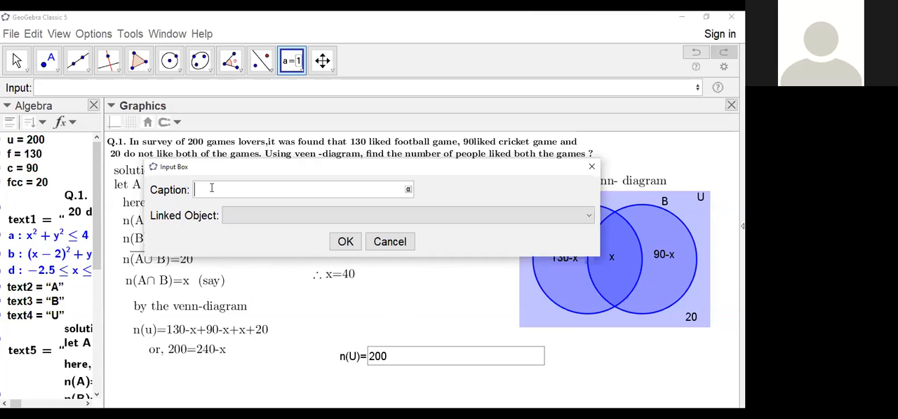
{"action": "type", "text": "n(A)="}
{"action": "left_click", "coordinate": [590, 217]}
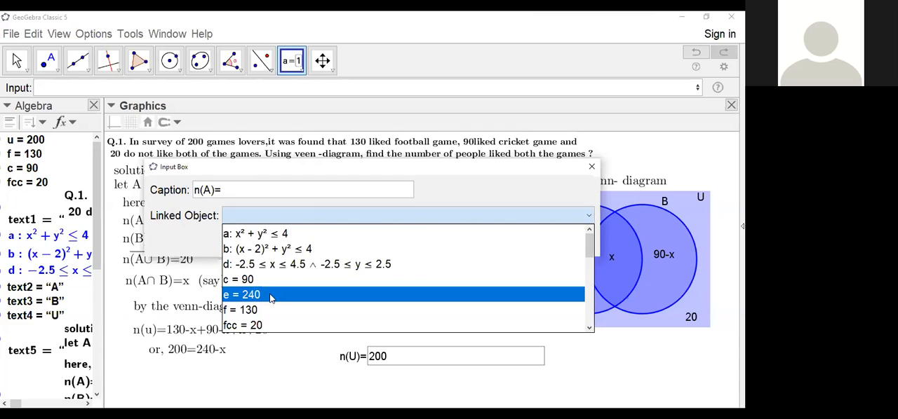
{"action": "left_click", "coordinate": [244, 311]}
{"action": "left_click", "coordinate": [354, 250]}
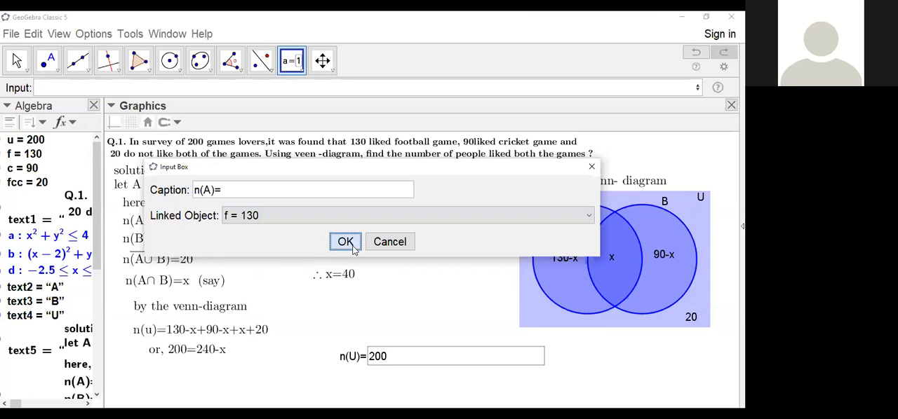
{"action": "left_click_drag", "start_coordinate": [447, 279], "coordinate": [360, 334]}
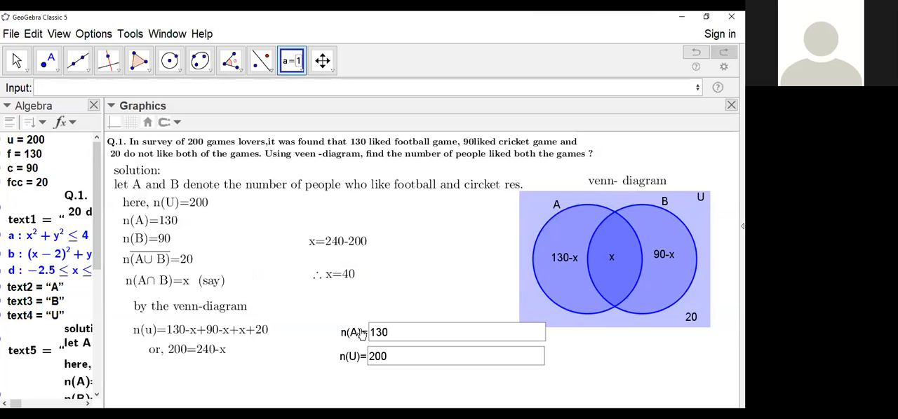
Step: Add an input box captioned n(B)= linked to the number c and place it directly above the n(A) box
{"action": "left_click", "coordinate": [406, 254]}
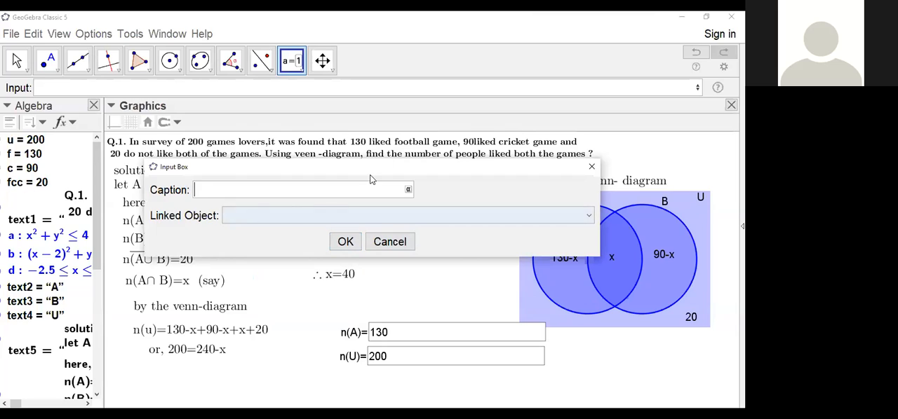
{"action": "type", "text": "n()"}
{"action": "type", "text": "B)="}
{"action": "left_click", "coordinate": [589, 217]}
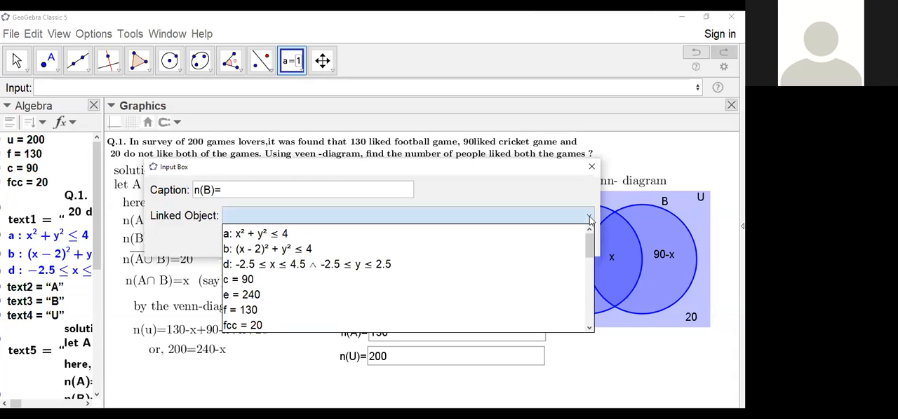
{"action": "left_click", "coordinate": [285, 281]}
{"action": "left_click", "coordinate": [345, 242]}
{"action": "left_click_drag", "start_coordinate": [433, 271], "coordinate": [354, 313]}
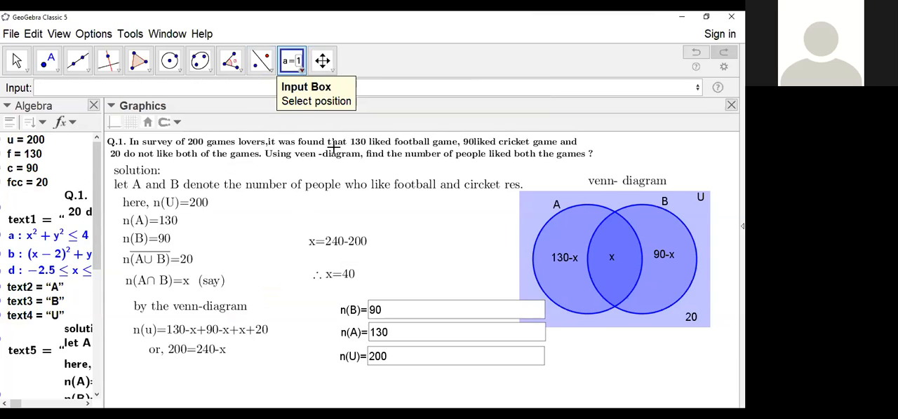
Step: Start another input box in the empty space beside the x= equations with the LaTeX caption $n(A\cup B)'$
{"action": "left_click", "coordinate": [401, 250]}
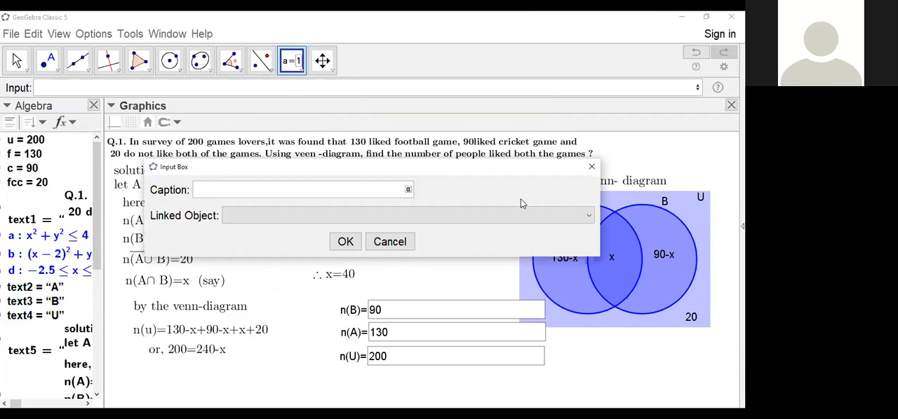
{"action": "type", "text": "n"}
{"action": "key", "text": "BackSpace"}
{"action": "type", "text": "$n"}
{"action": "type", "text": "(A\\cup B"}
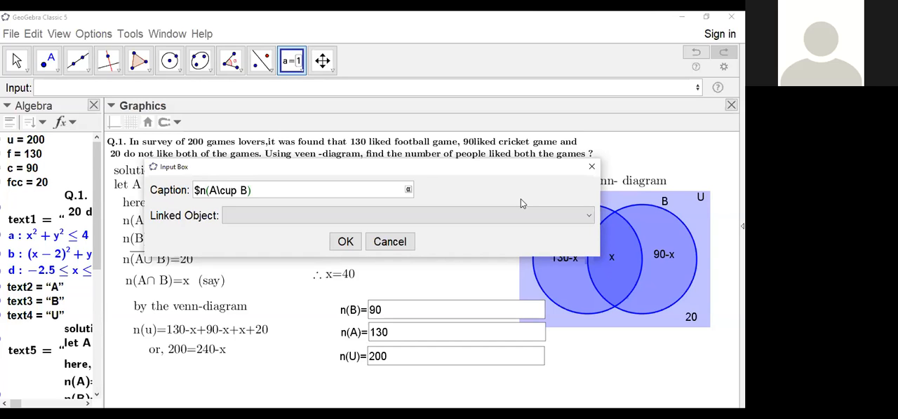
{"action": "type", "text": "'"}
{"action": "type", "text": "$"}
Step: Link the union-complement input box to the number fcc, create it, and place it above the n(B) box
{"action": "left_click", "coordinate": [589, 216]}
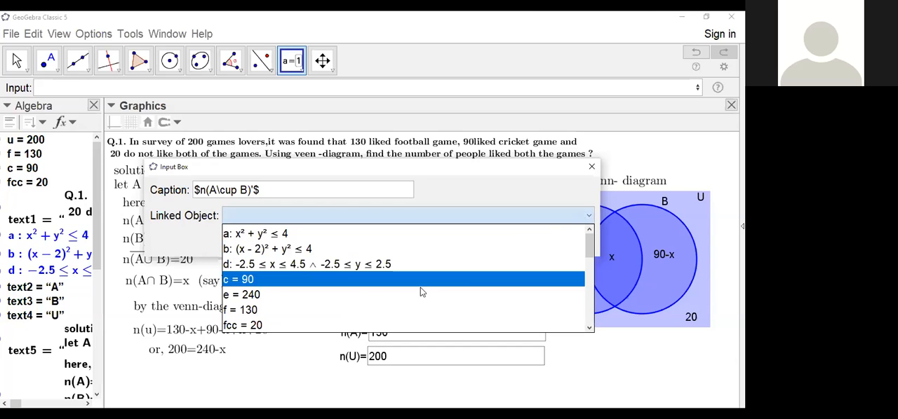
{"action": "left_click", "coordinate": [279, 326]}
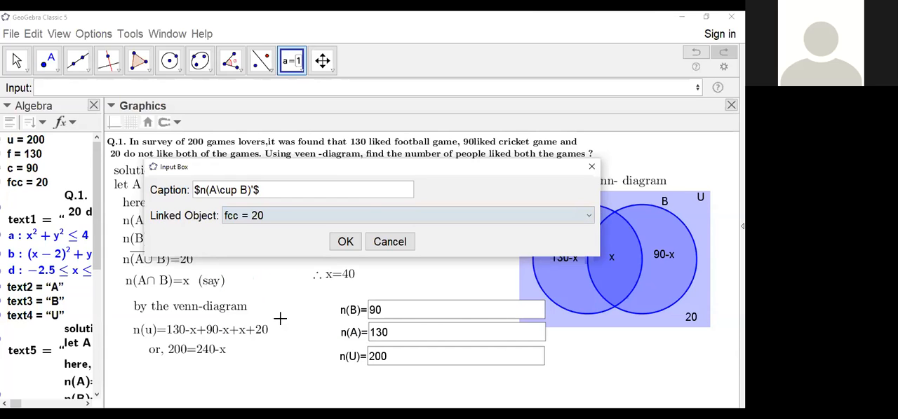
{"action": "left_click", "coordinate": [339, 242]}
{"action": "left_click", "coordinate": [338, 242]}
{"action": "left_click_drag", "start_coordinate": [431, 263], "coordinate": [338, 290]}
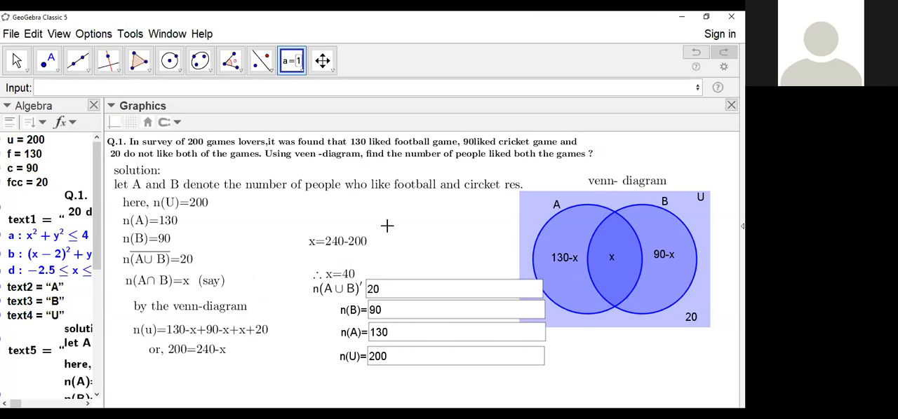
Step: Shift all four input boxes slightly downward so they stack evenly and clear the x= result text
{"action": "scroll", "coordinate": [437, 235], "scroll_direction": "down", "scroll_amount": 1}
{"action": "scroll", "coordinate": [437, 235], "scroll_direction": "down", "scroll_amount": 1}
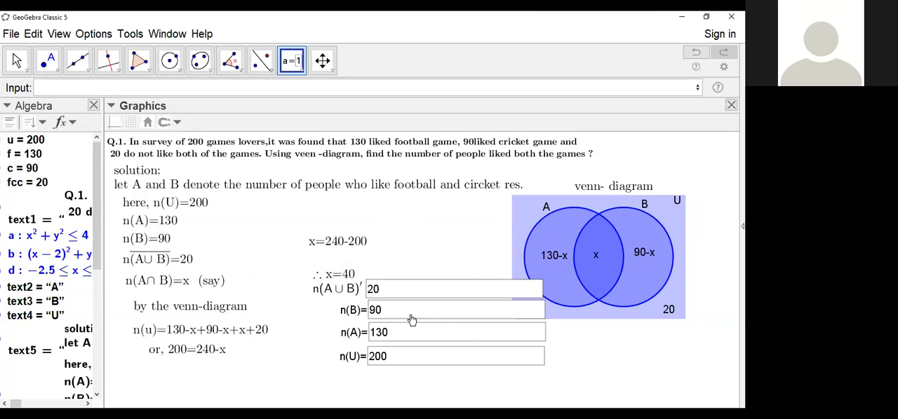
{"action": "left_click_drag", "start_coordinate": [417, 363], "coordinate": [418, 376]}
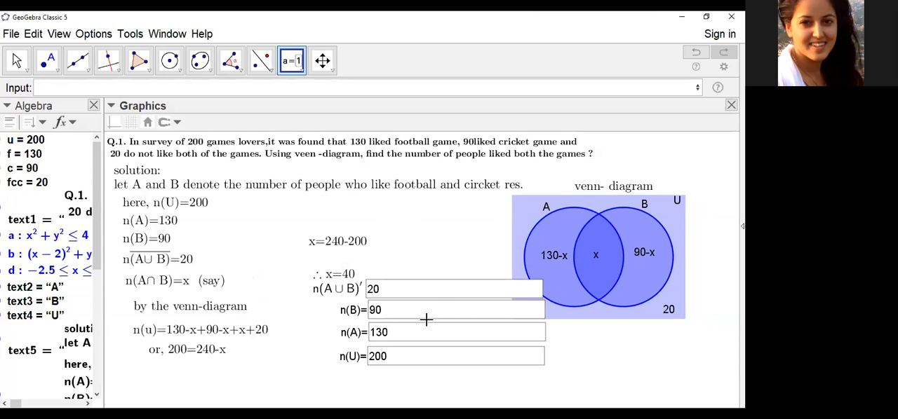
{"action": "left_click_drag", "start_coordinate": [428, 332], "coordinate": [425, 349]}
{"action": "left_click_drag", "start_coordinate": [427, 311], "coordinate": [431, 325]}
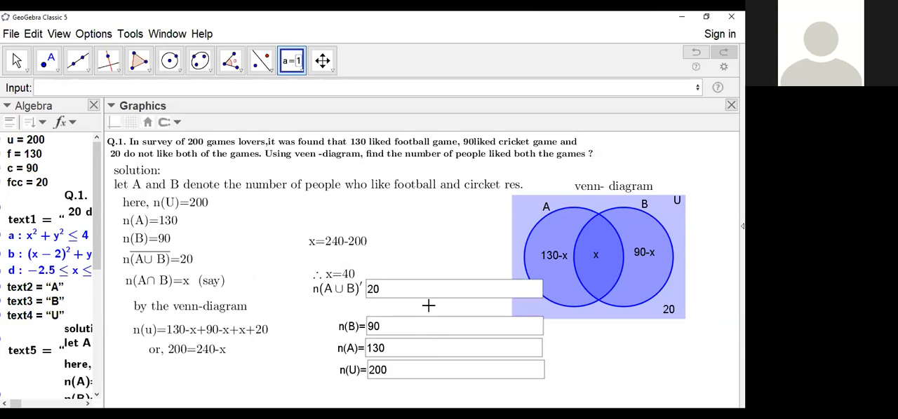
{"action": "left_click_drag", "start_coordinate": [443, 290], "coordinate": [443, 303]}
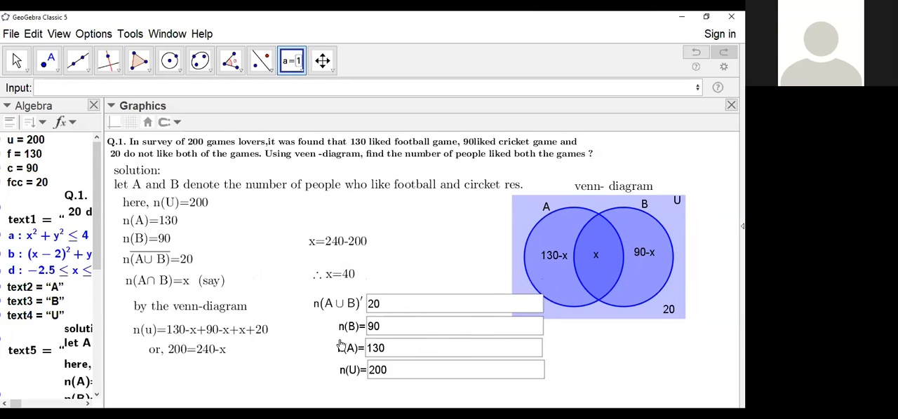
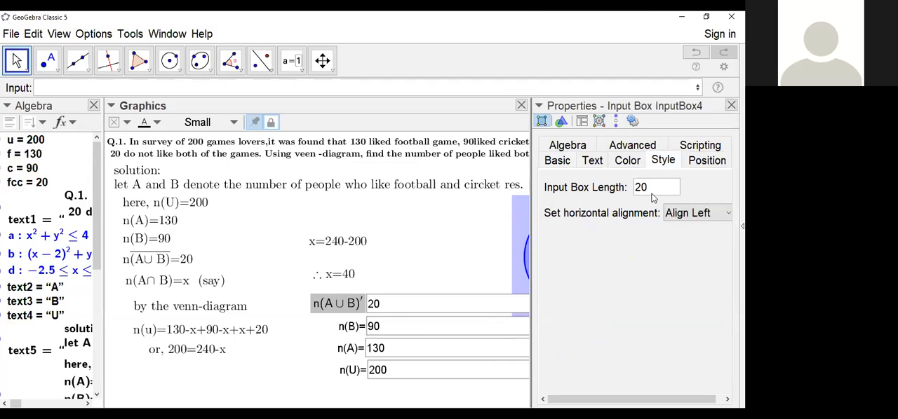
Step: Set the input box length to 6 for the union-complement box and the n(B) box
{"action": "left_click_drag", "start_coordinate": [650, 188], "coordinate": [628, 189]}
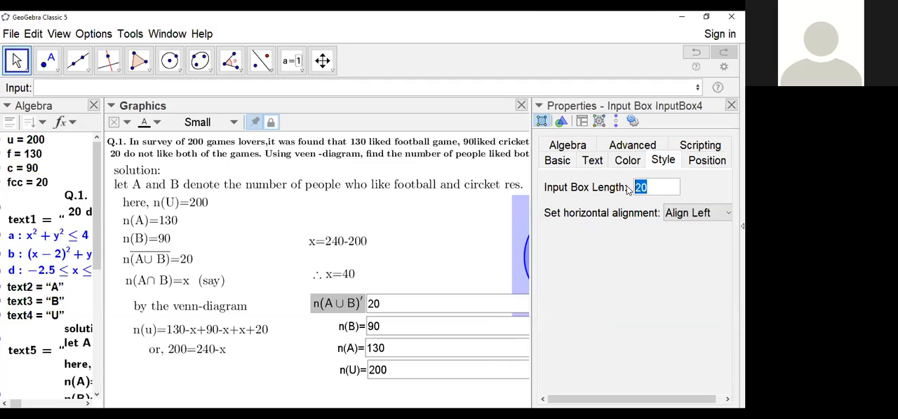
{"action": "type", "text": "6"}
{"action": "key", "text": "Return"}
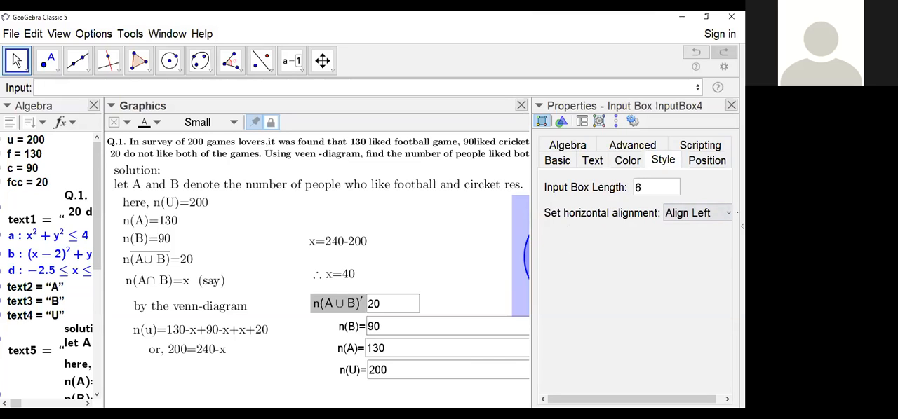
{"action": "left_click", "coordinate": [347, 331]}
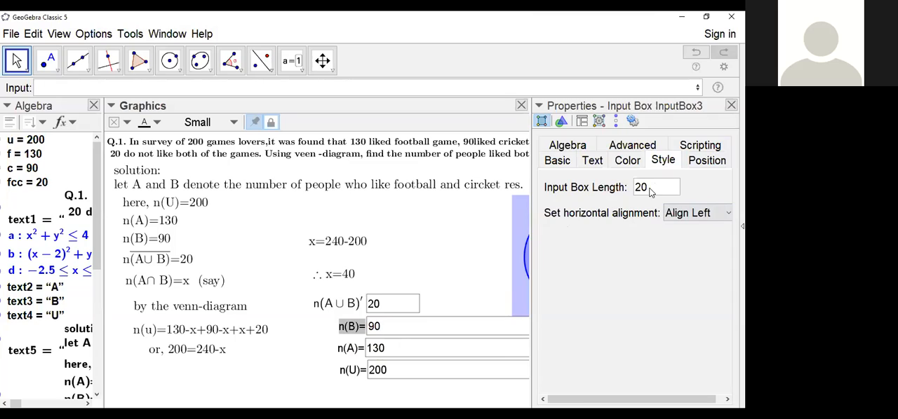
{"action": "left_click_drag", "start_coordinate": [651, 193], "coordinate": [604, 193]}
{"action": "type", "text": "6"}
{"action": "key", "text": "Return"}
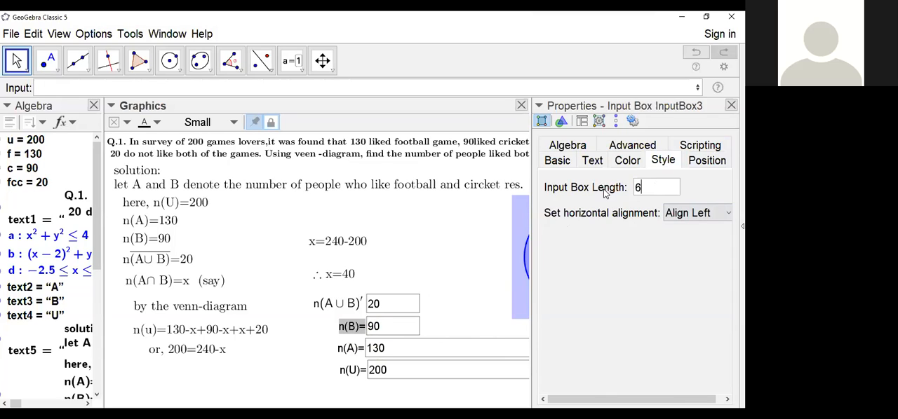
Step: Shorten the n(A) and n(U) input boxes to a length of 6 and close their properties
{"action": "left_click", "coordinate": [350, 353]}
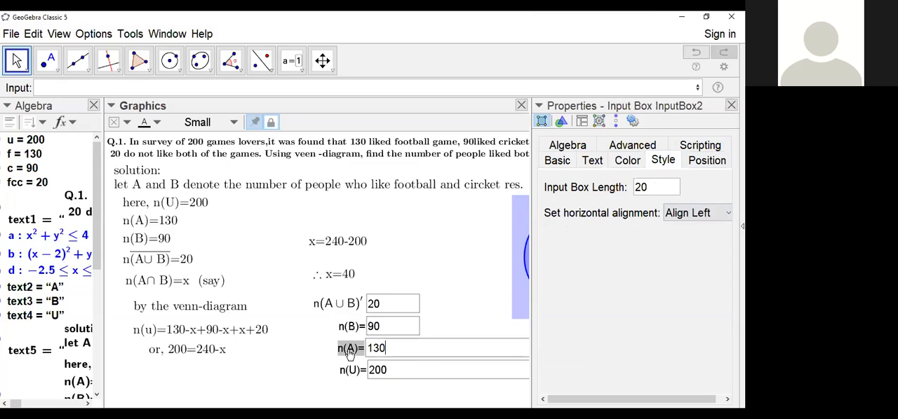
{"action": "left_click_drag", "start_coordinate": [654, 189], "coordinate": [631, 193]}
{"action": "type", "text": "6"}
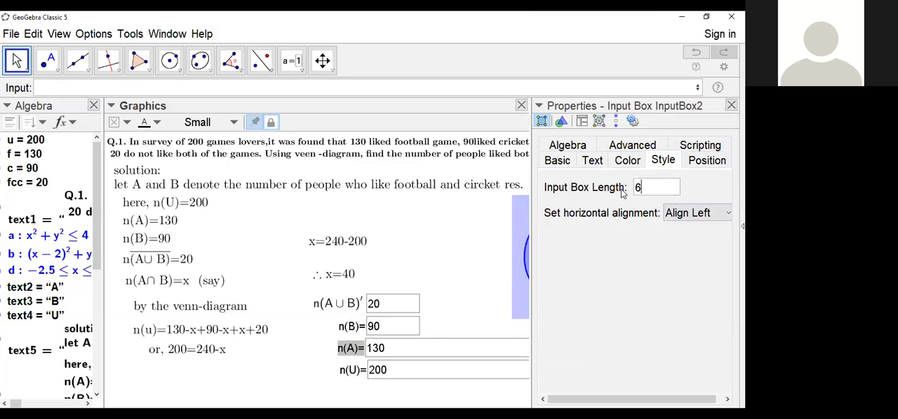
{"action": "key", "text": "Return"}
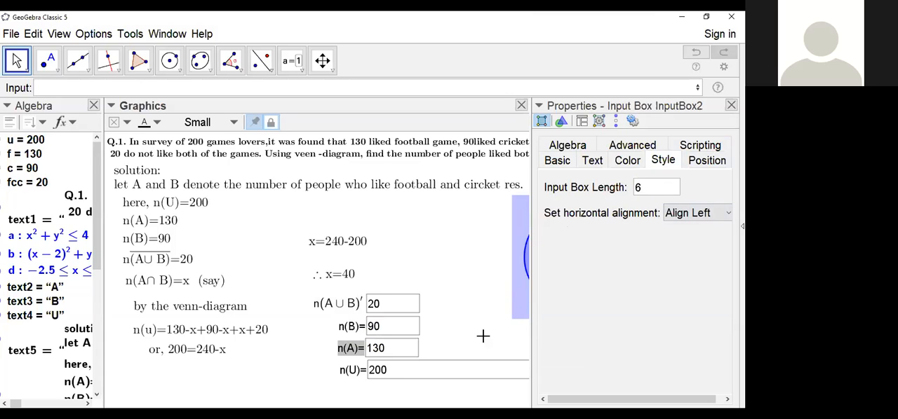
{"action": "left_click", "coordinate": [351, 373]}
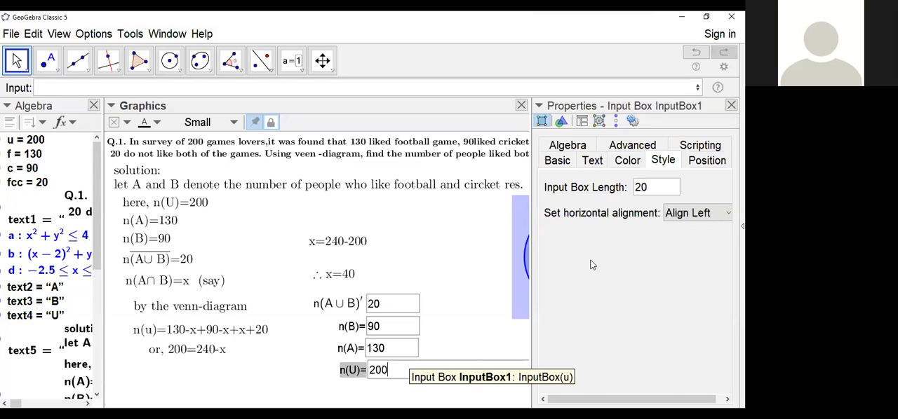
{"action": "double_click", "coordinate": [648, 187]}
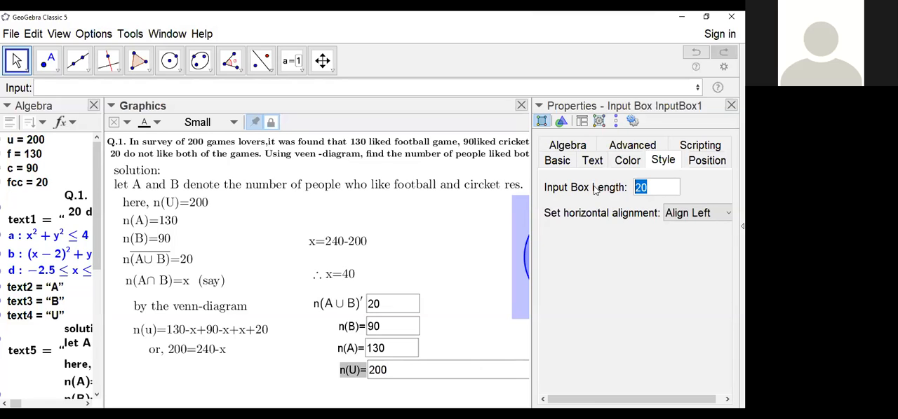
{"action": "type", "text": "6"}
{"action": "key", "text": "Return"}
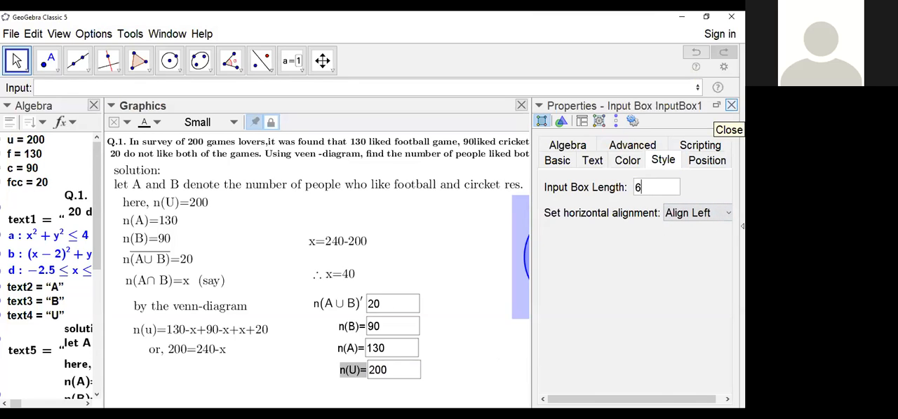
{"action": "left_click", "coordinate": [731, 104]}
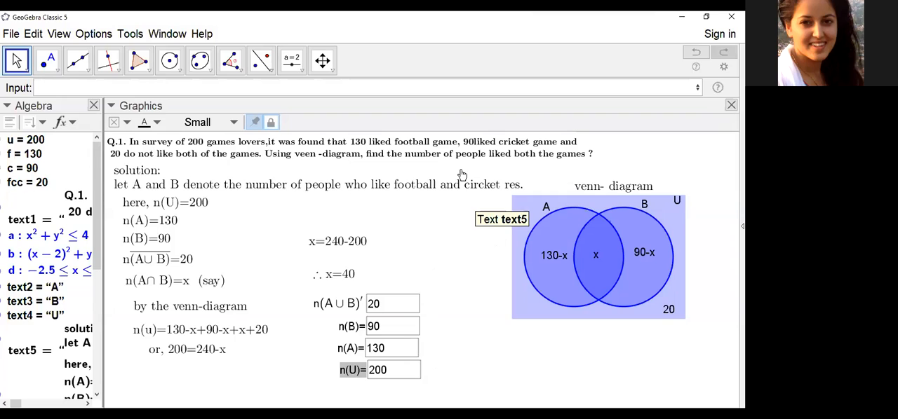
Step: Add an equals sign inside the LaTeX caption of the union-complement input box so it reads $n(A\cup B)'=$
{"action": "right_click", "coordinate": [358, 305]}
{"action": "left_click", "coordinate": [421, 402]}
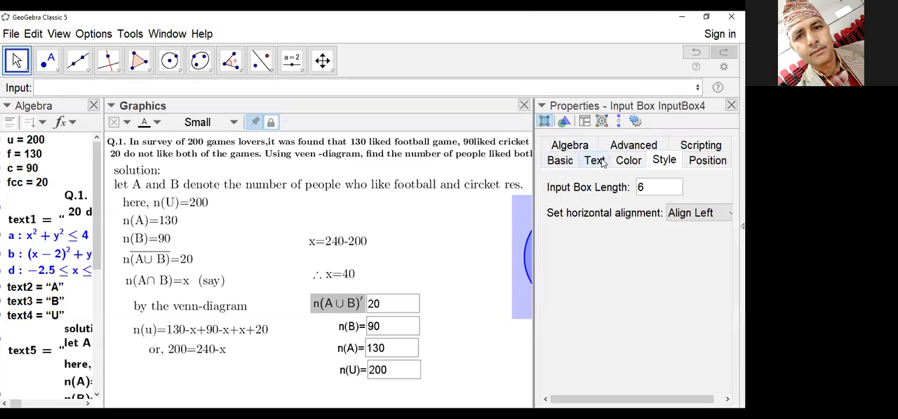
{"action": "left_click", "coordinate": [601, 161]}
{"action": "left_click", "coordinate": [577, 146]}
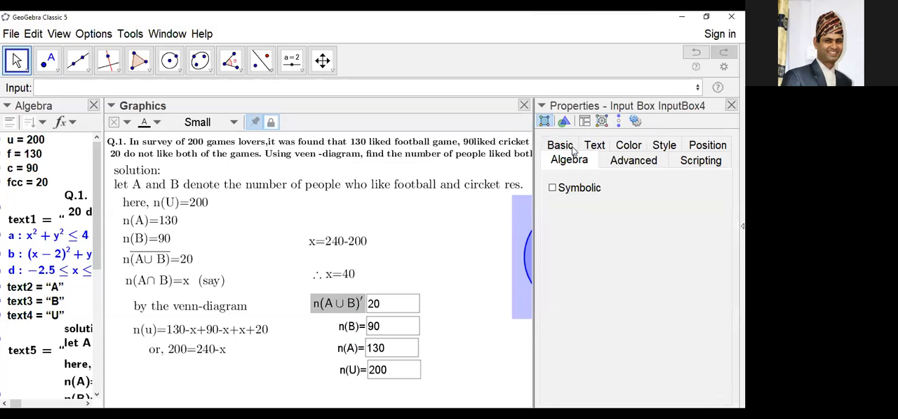
{"action": "left_click", "coordinate": [633, 165]}
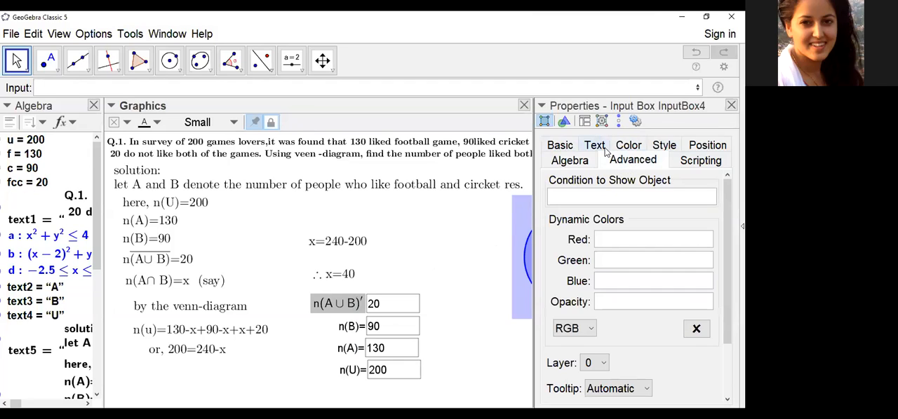
{"action": "left_click", "coordinate": [565, 147]}
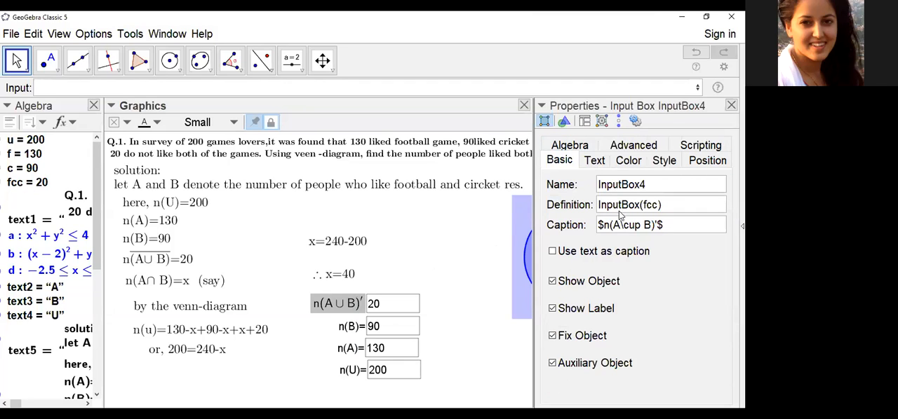
{"action": "left_click", "coordinate": [674, 226]}
{"action": "type", "text": "="}
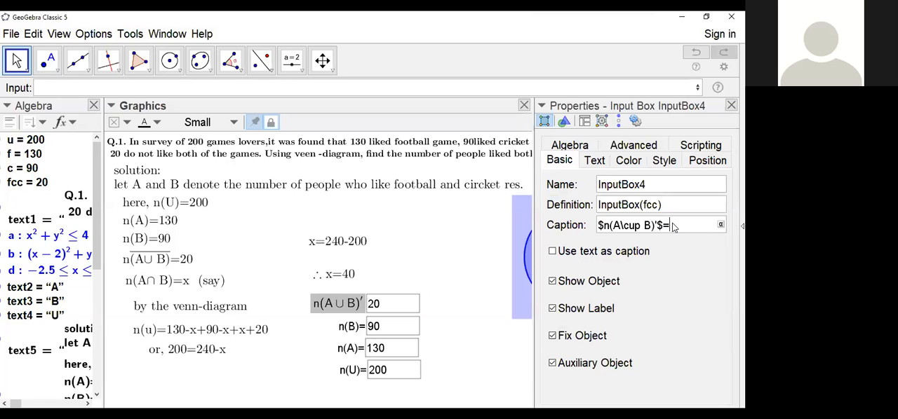
{"action": "key", "text": "Return"}
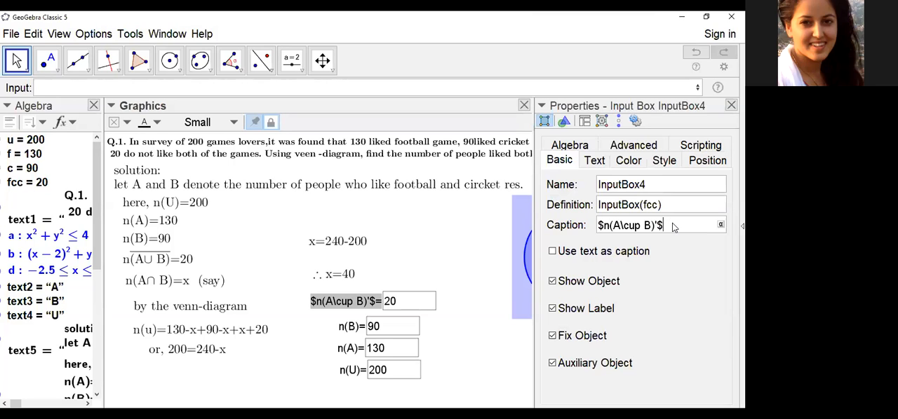
{"action": "key", "text": "Return"}
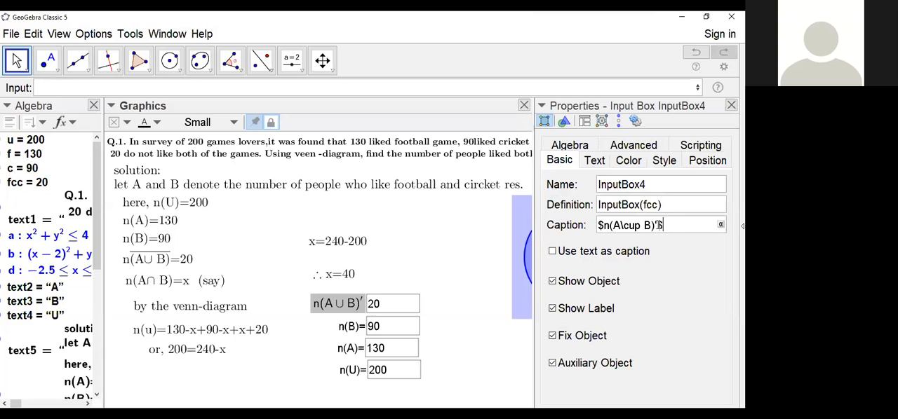
{"action": "type", "text": "="}
{"action": "key", "text": "Return"}
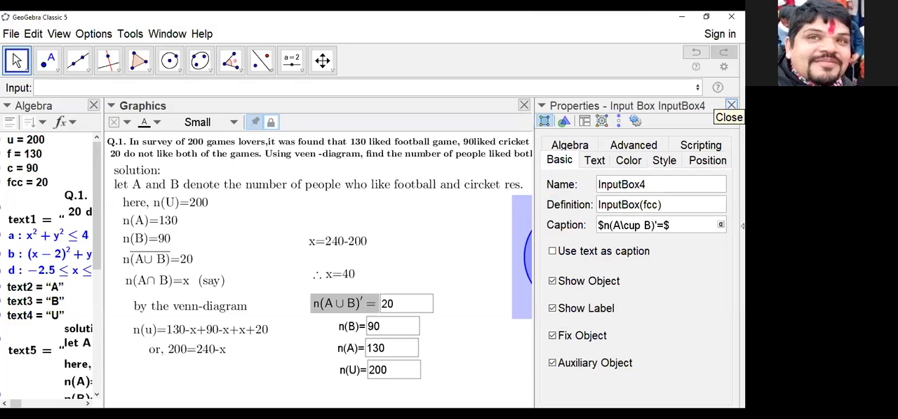
{"action": "left_click", "coordinate": [730, 105]}
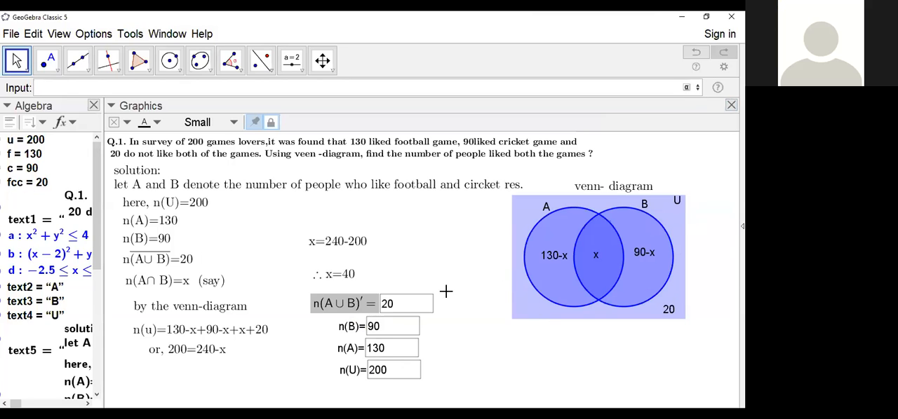
{"action": "right_click", "coordinate": [372, 300]}
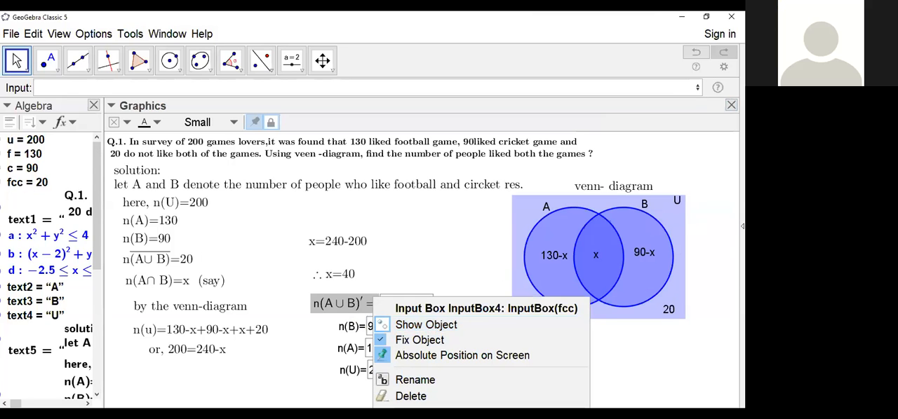
{"action": "left_click", "coordinate": [429, 415]}
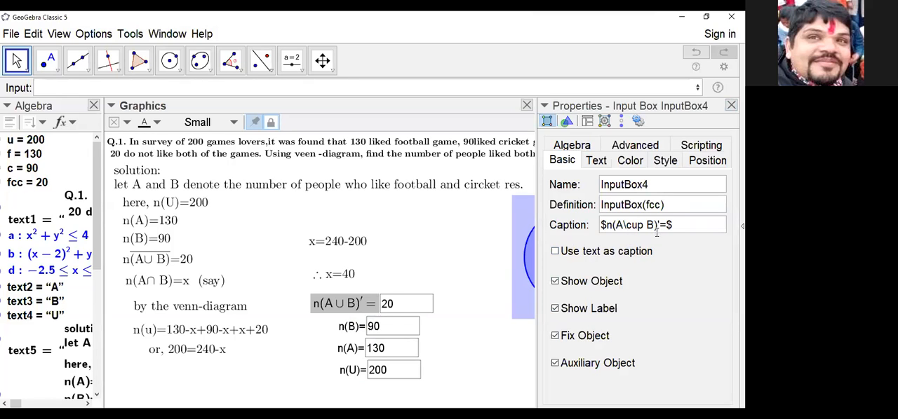
{"action": "left_click", "coordinate": [731, 105]}
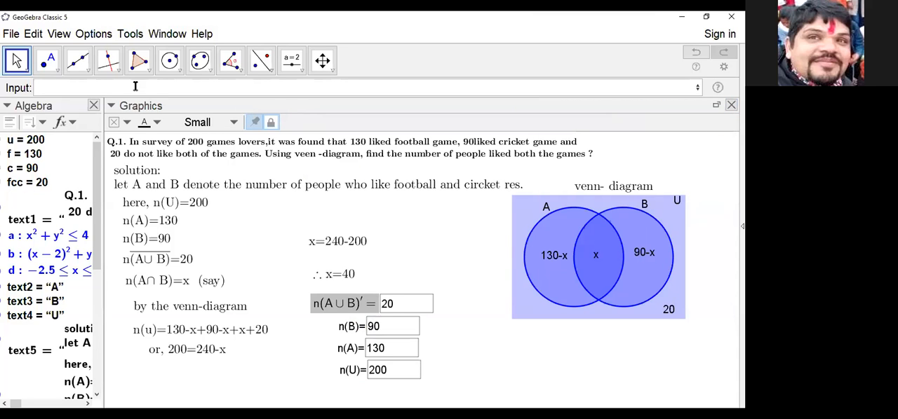
{"action": "left_click", "coordinate": [292, 61]}
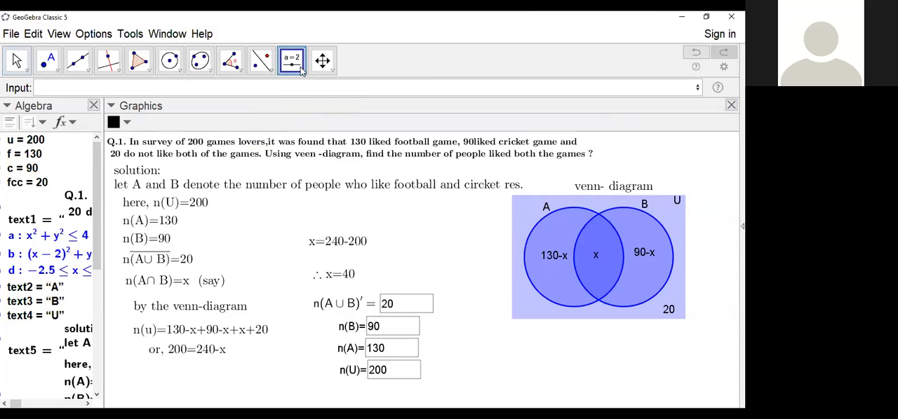
{"action": "left_click", "coordinate": [292, 61]}
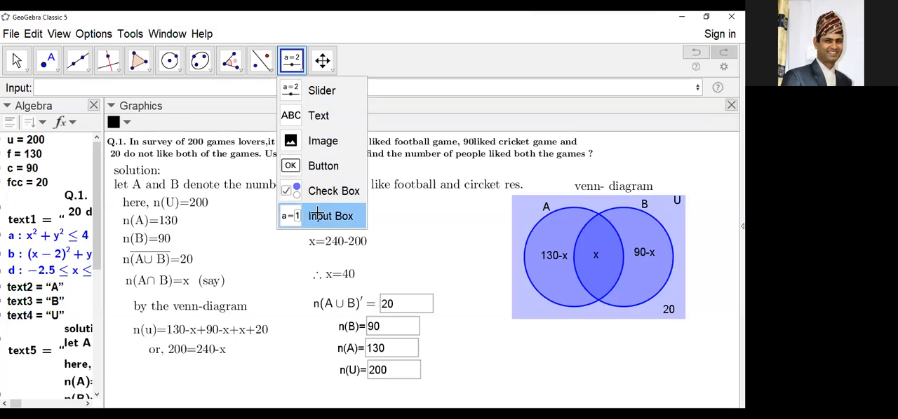
{"action": "left_click", "coordinate": [318, 215]}
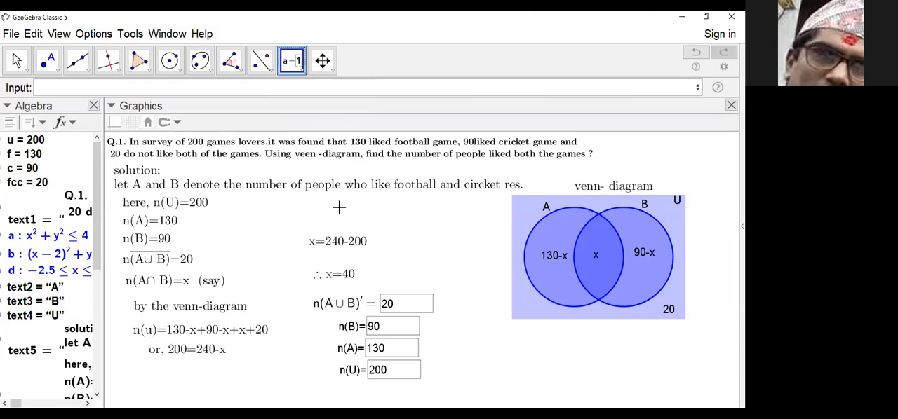
{"action": "left_click", "coordinate": [17, 61]}
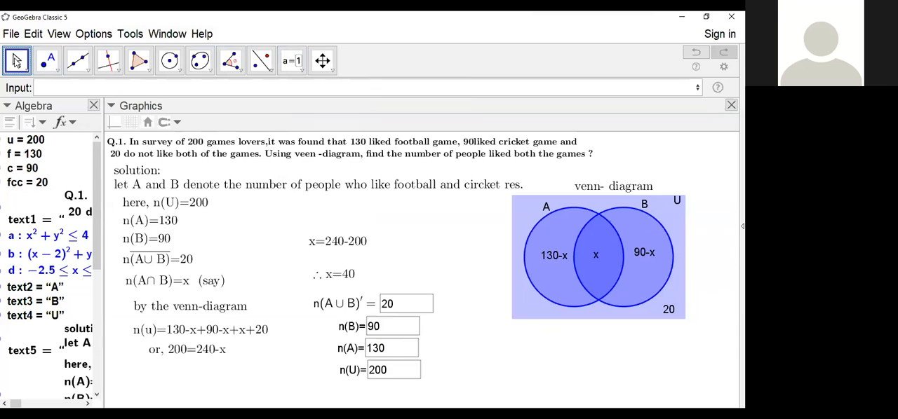
{"action": "left_click", "coordinate": [18, 61]}
{"action": "left_click", "coordinate": [18, 62]}
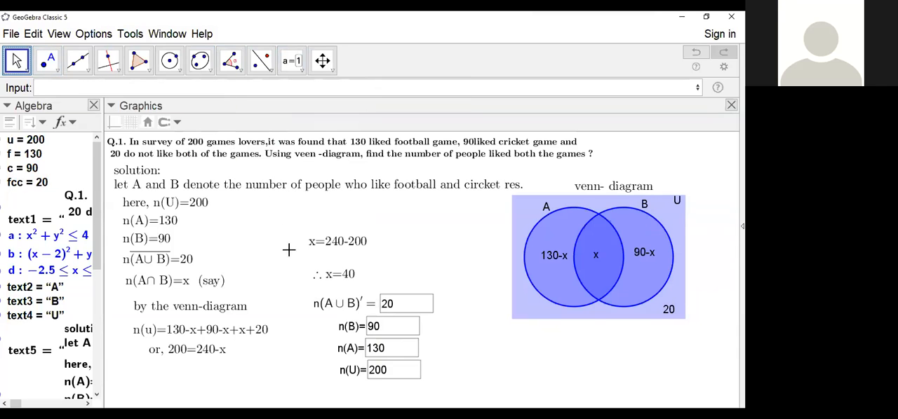
Step: Insert \overline{ between n and (A\cup B) in the caption of the union-complement input box
{"action": "left_click", "coordinate": [336, 306]}
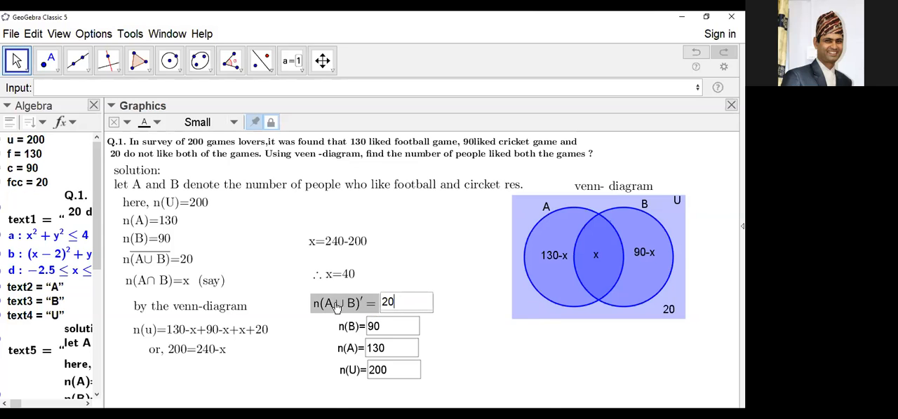
{"action": "right_click", "coordinate": [336, 307]}
{"action": "left_click", "coordinate": [399, 418]}
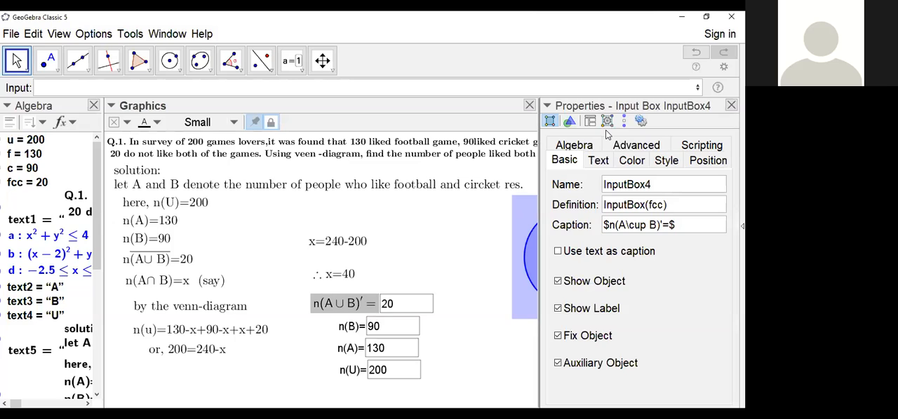
{"action": "left_click", "coordinate": [671, 226]}
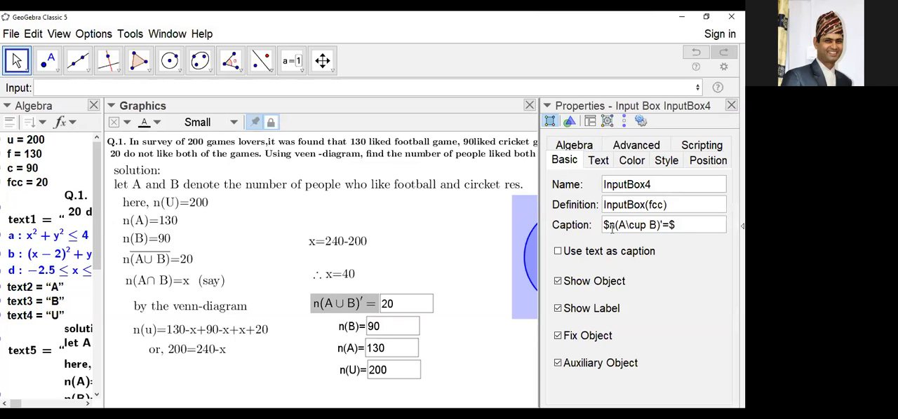
{"action": "type", "text": "\\"}
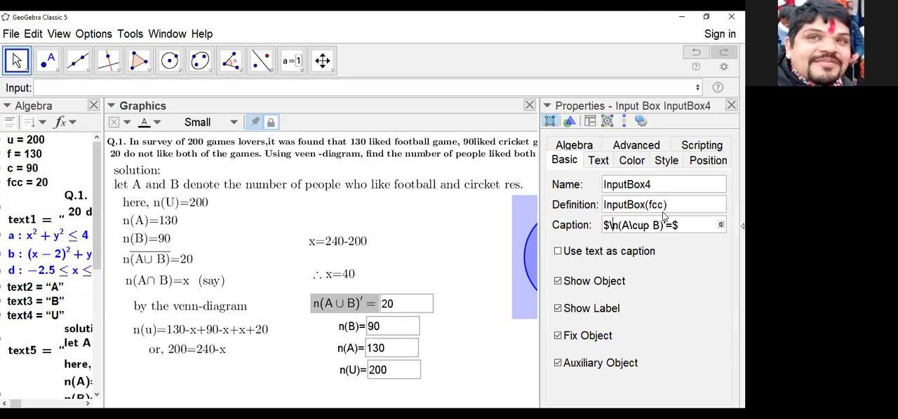
{"action": "key", "text": "BackSpace"}
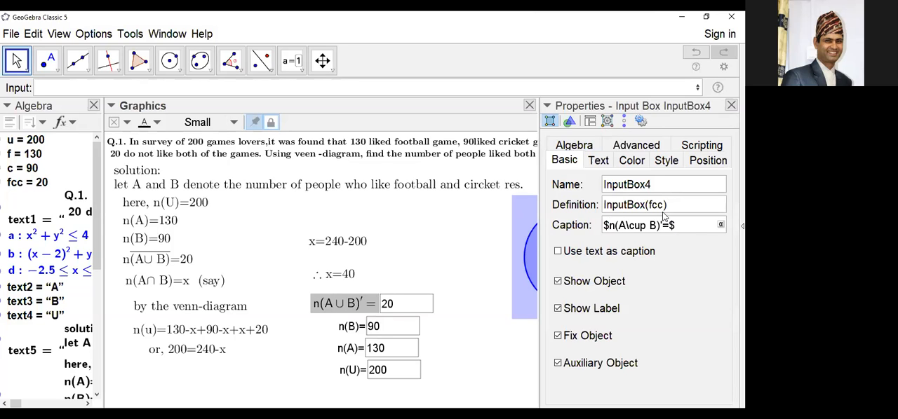
{"action": "key", "text": "Right"}
{"action": "type", "text": "\\o"}
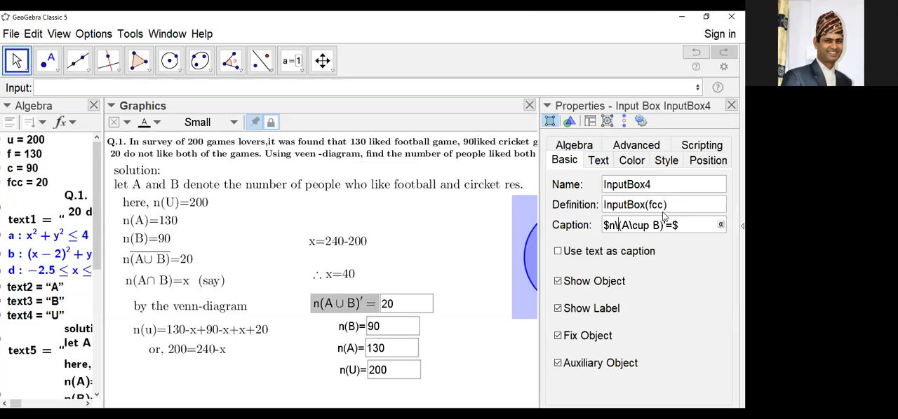
{"action": "type", "text": "verli"}
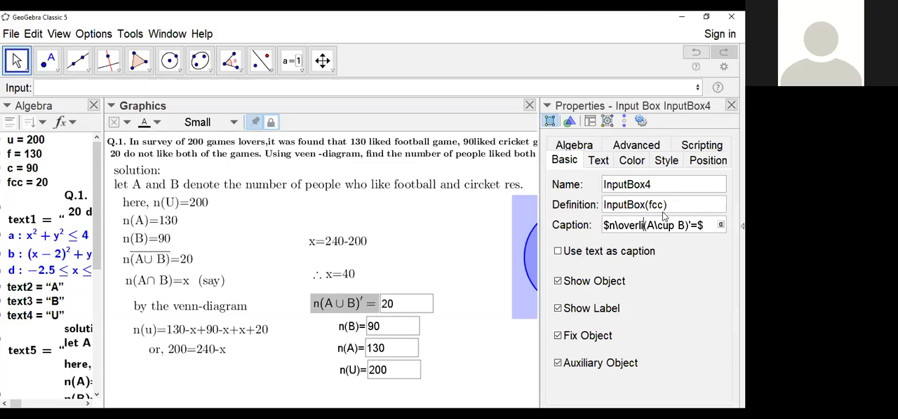
{"action": "type", "text": "ne{"}
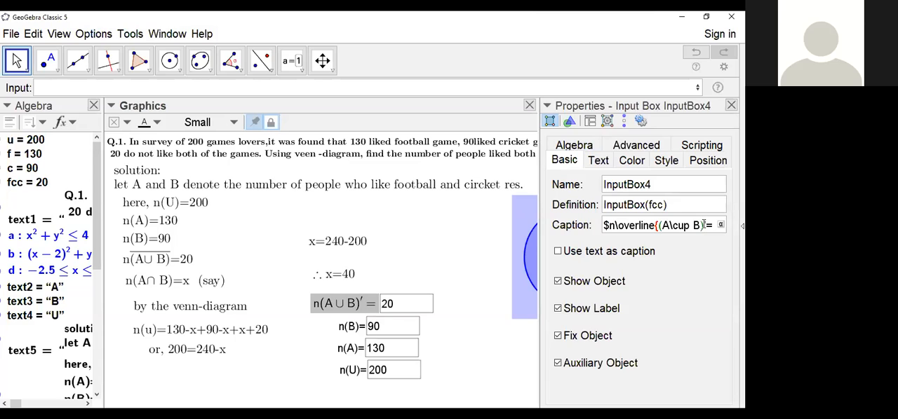
Step: Replace the prime with a closing brace so the caption reads $n\overline{(A\cup B)}=$, apply it and close the properties
{"action": "left_click", "coordinate": [704, 225]}
{"action": "type", "text": "}"}
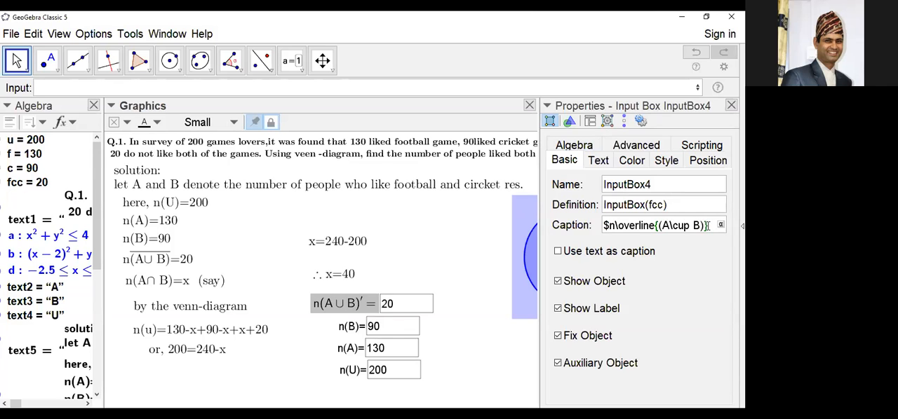
{"action": "key", "text": "Delete"}
{"action": "type", "text": "=$"}
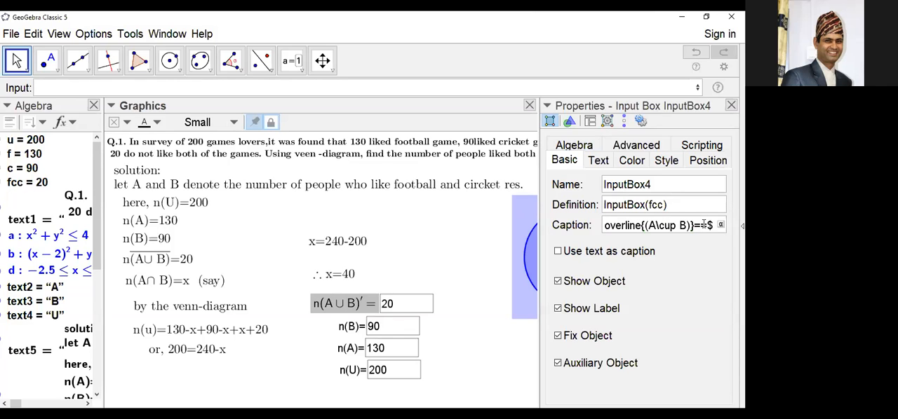
{"action": "key", "text": "BackSpace"}
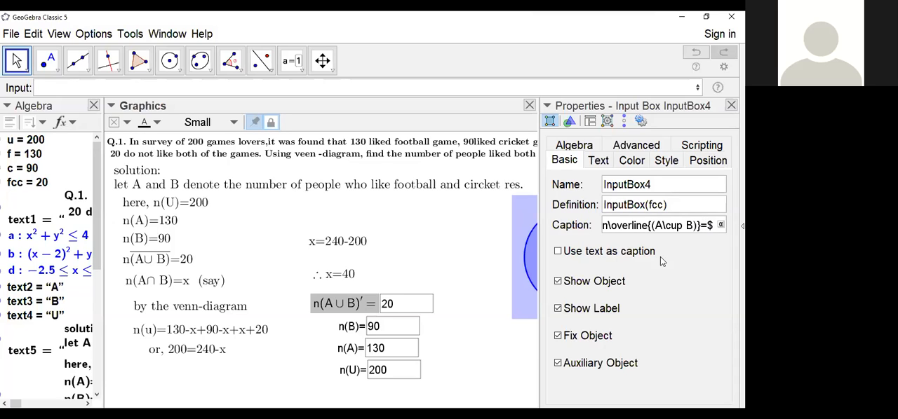
{"action": "key", "text": "Return"}
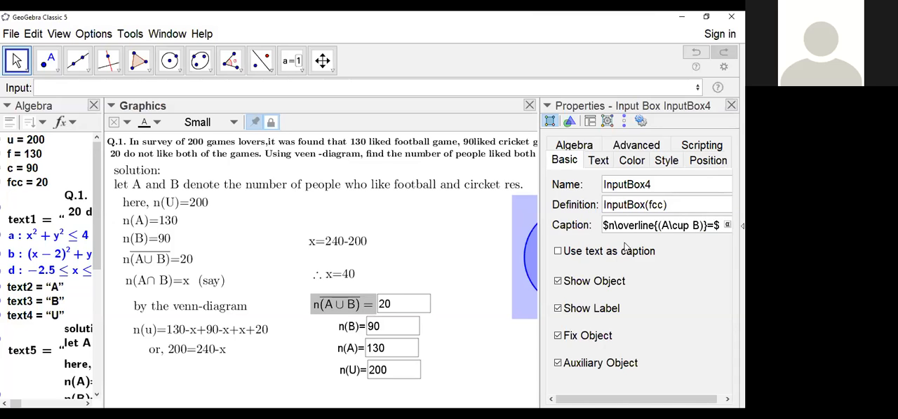
{"action": "left_click", "coordinate": [731, 105]}
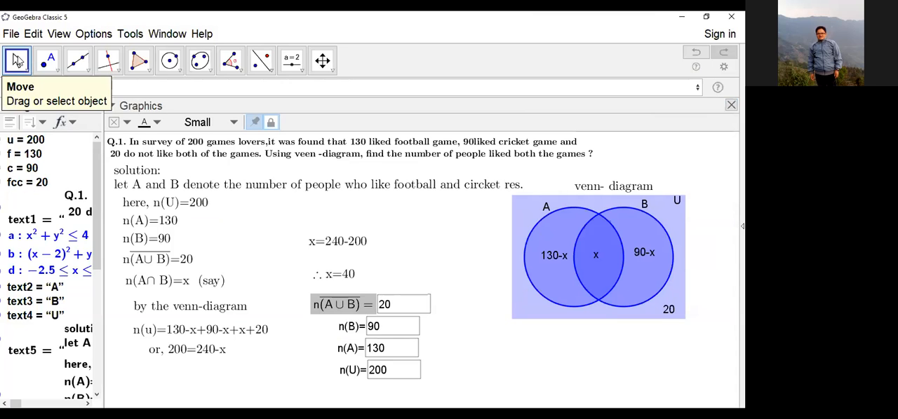
Step: Review the full LaTeX caption in the union-complement input box's properties, widening the view to show it whole, and close them
{"action": "right_click", "coordinate": [353, 302]}
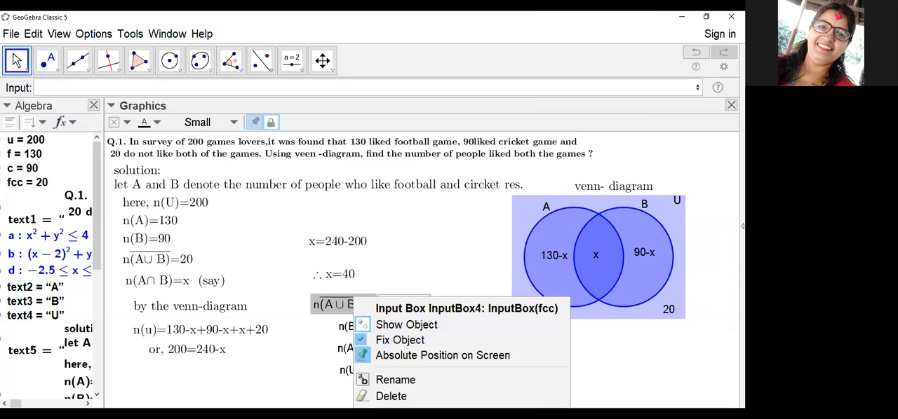
{"action": "left_click", "coordinate": [406, 414]}
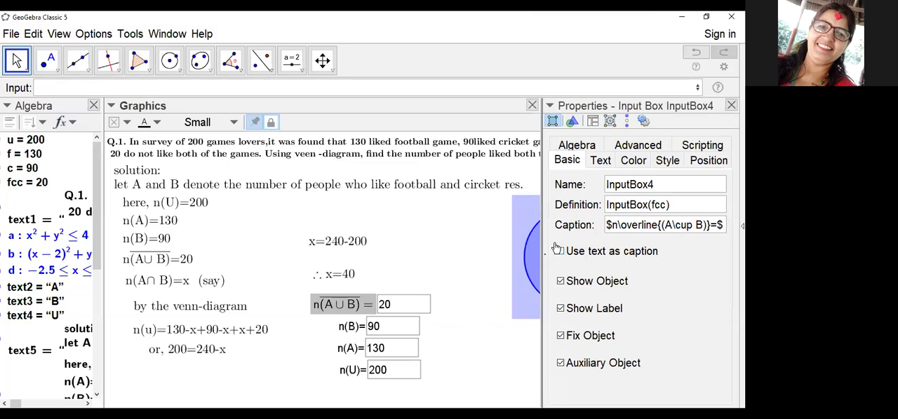
{"action": "left_click_drag", "start_coordinate": [542, 231], "coordinate": [451, 231]}
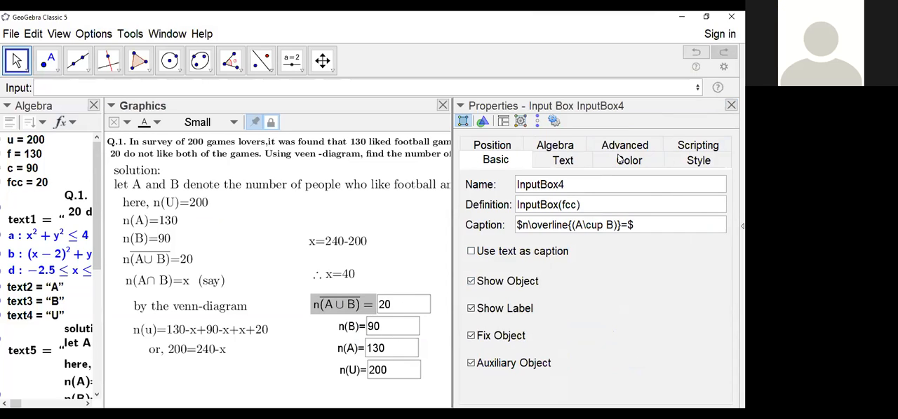
{"action": "left_click", "coordinate": [638, 229]}
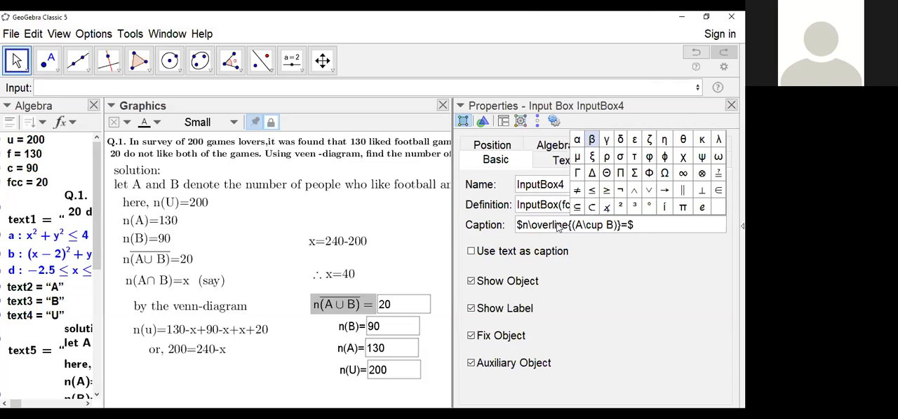
{"action": "left_click_drag", "start_coordinate": [637, 228], "coordinate": [518, 225]}
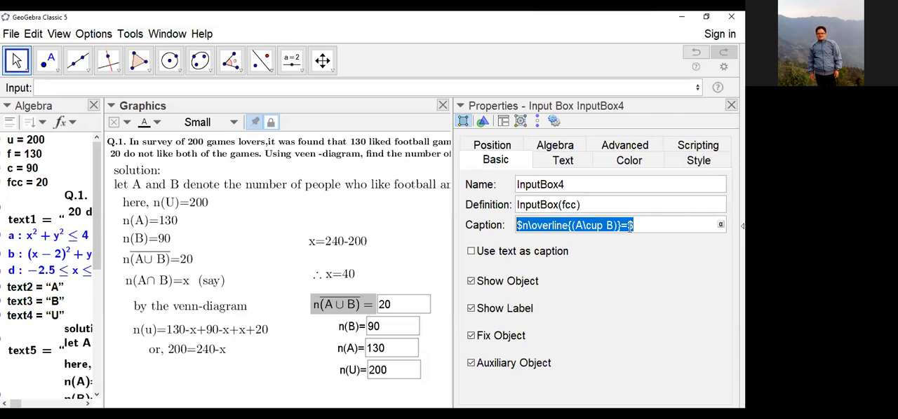
{"action": "left_click", "coordinate": [731, 105]}
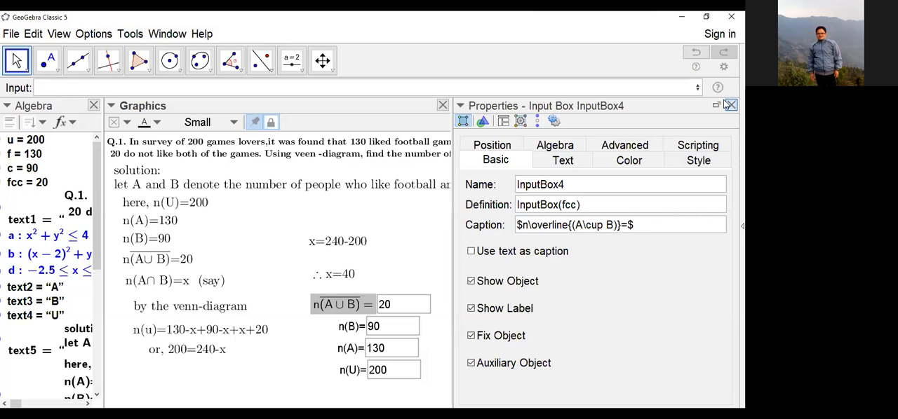
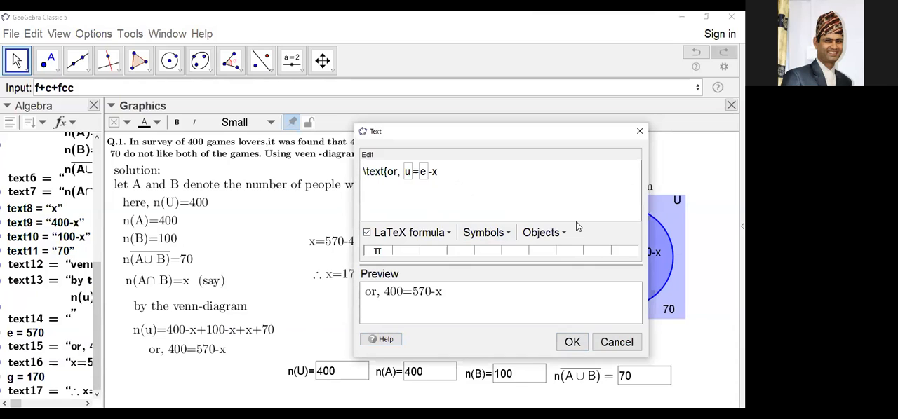
Step: Close the text editor and make the solution introduction, the given n(U) to complement-of-union block and the n(A∩B)=x line bold
{"action": "left_click", "coordinate": [639, 132]}
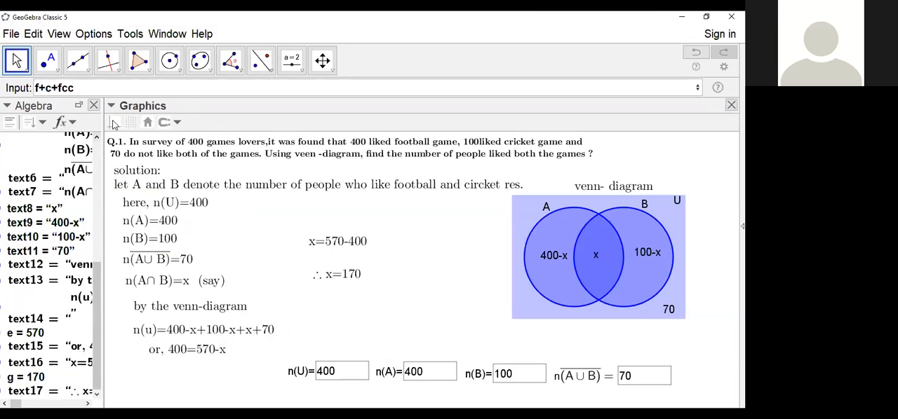
{"action": "left_click", "coordinate": [174, 188]}
{"action": "left_click", "coordinate": [178, 123]}
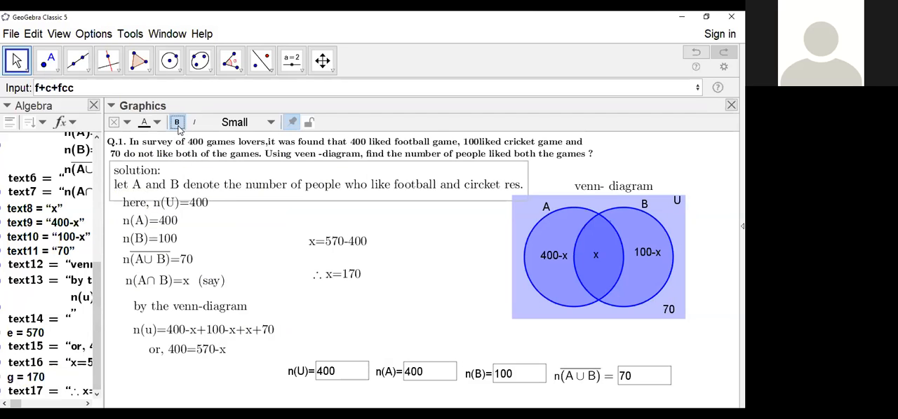
{"action": "left_click", "coordinate": [158, 212]}
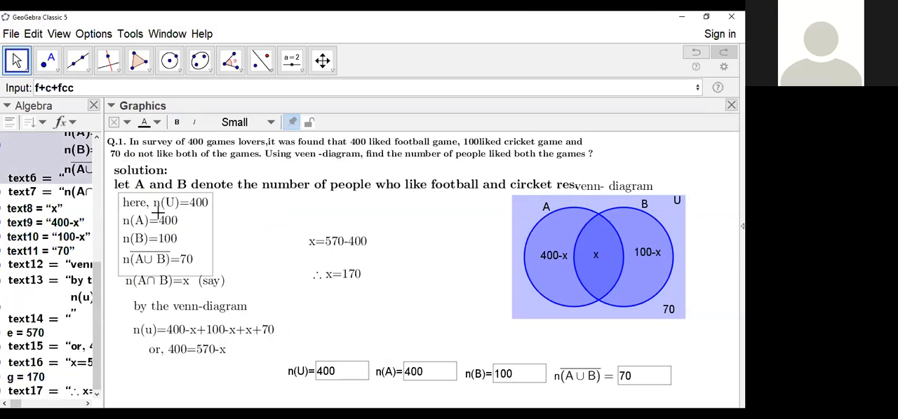
{"action": "left_click", "coordinate": [178, 122]}
{"action": "left_click", "coordinate": [168, 281]}
{"action": "left_click", "coordinate": [171, 300]}
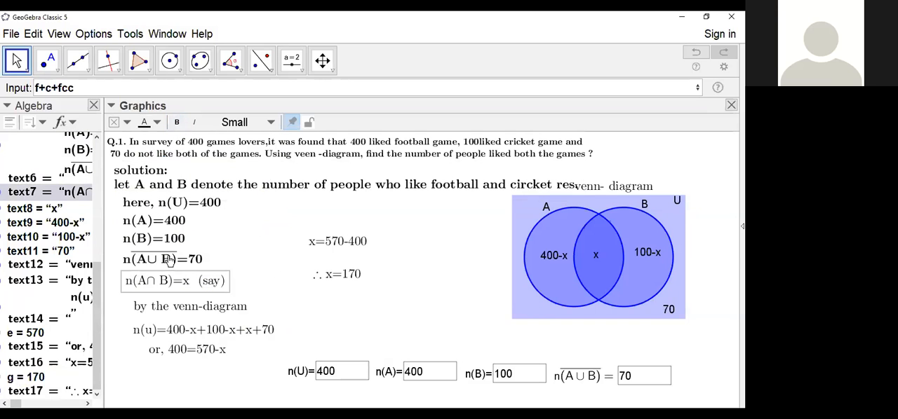
{"action": "left_click", "coordinate": [178, 123]}
Step: Make the "by the venn-diagram" line, the n(u) equation and the "or, 400=570-x" line bold
{"action": "left_click", "coordinate": [184, 307]}
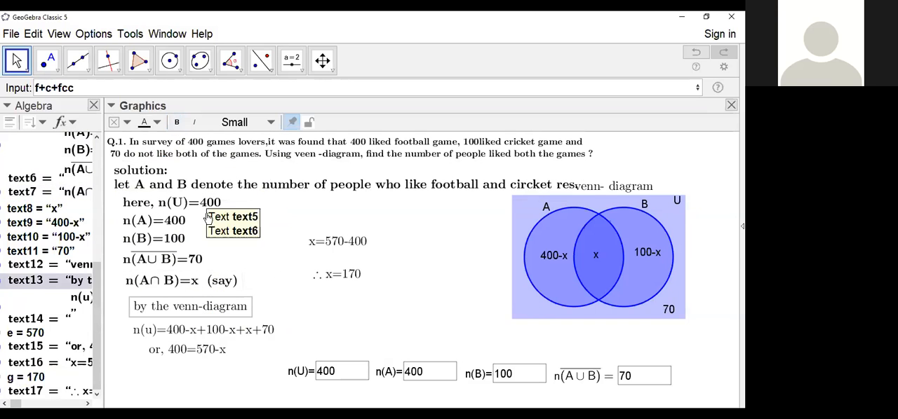
{"action": "left_click", "coordinate": [177, 123]}
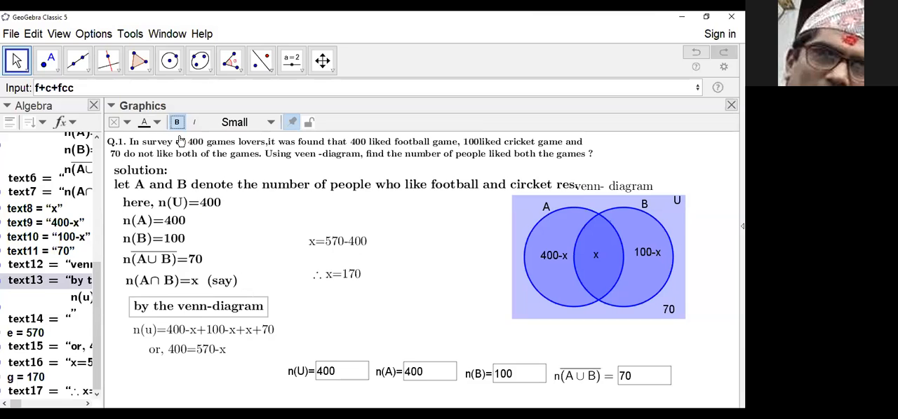
{"action": "left_click", "coordinate": [209, 335]}
{"action": "left_click", "coordinate": [177, 123]}
{"action": "left_click", "coordinate": [187, 349]}
{"action": "left_click", "coordinate": [176, 122]}
Step: Make the x=570-400 and ∴ x=170 lines bold, and select the question text
{"action": "left_click", "coordinate": [334, 241]}
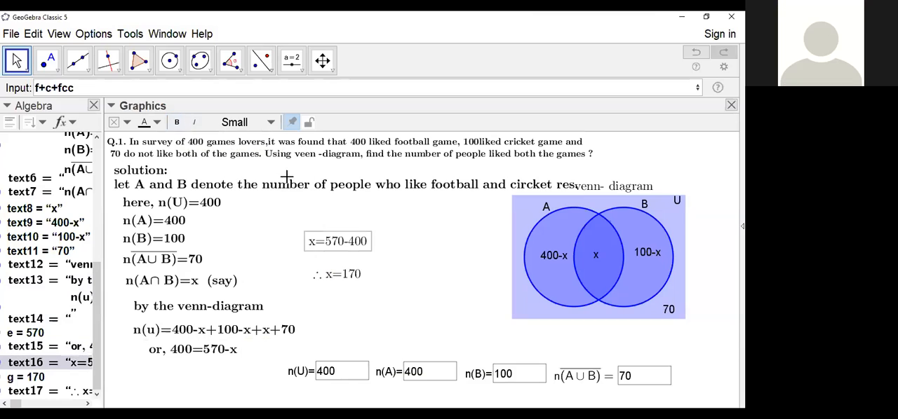
{"action": "left_click", "coordinate": [176, 124]}
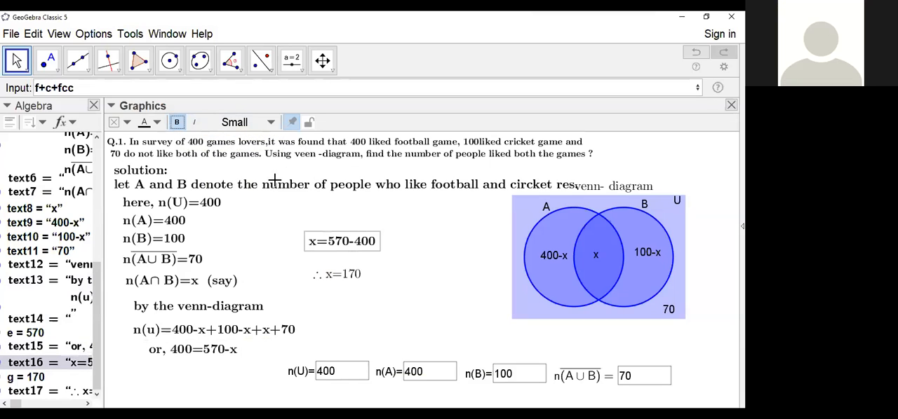
{"action": "left_click", "coordinate": [321, 280]}
{"action": "left_click", "coordinate": [200, 142]}
{"action": "left_click", "coordinate": [177, 124]}
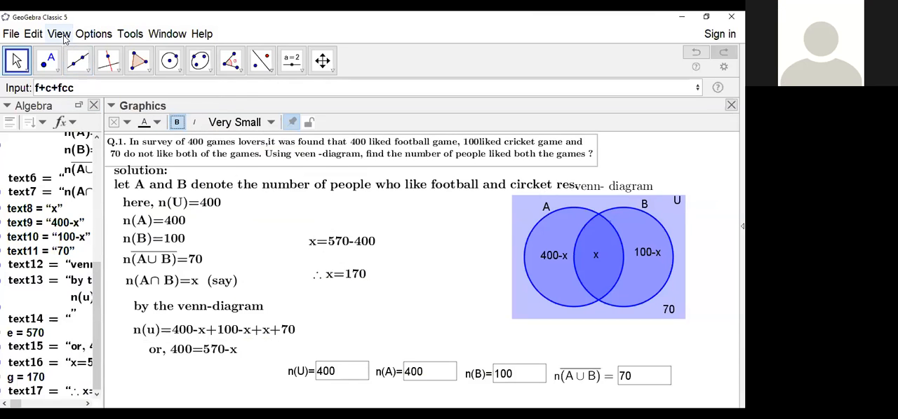
Step: Set the global font size to 16 pt
{"action": "left_click", "coordinate": [60, 34]}
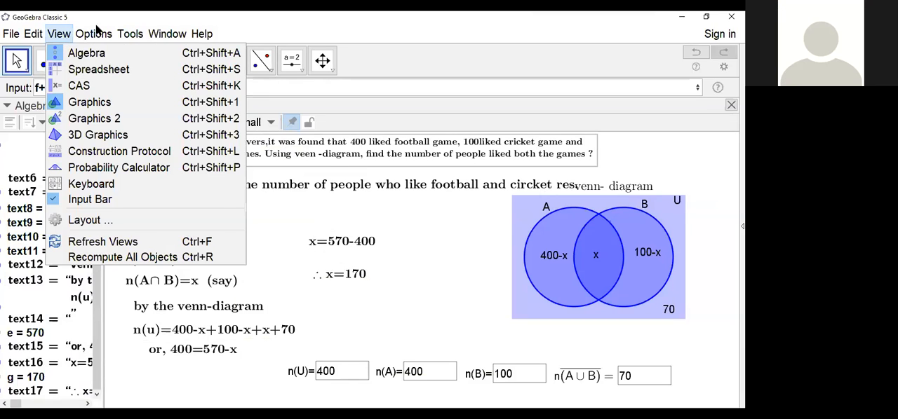
{"action": "mouse_move", "coordinate": [98, 35]}
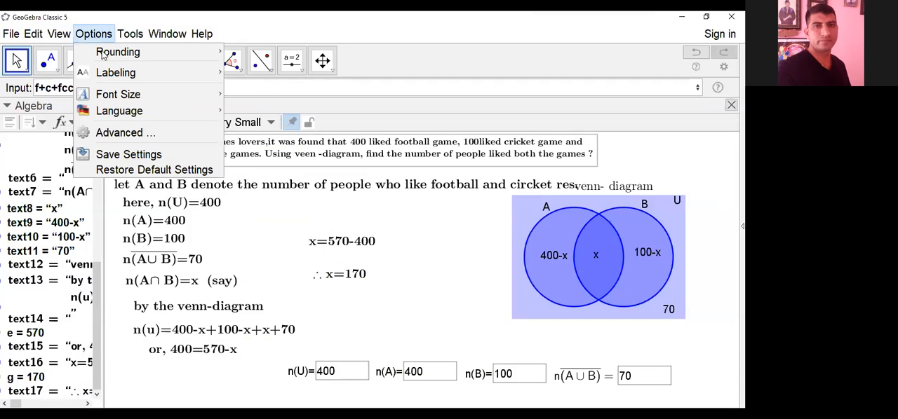
{"action": "mouse_move", "coordinate": [154, 99]}
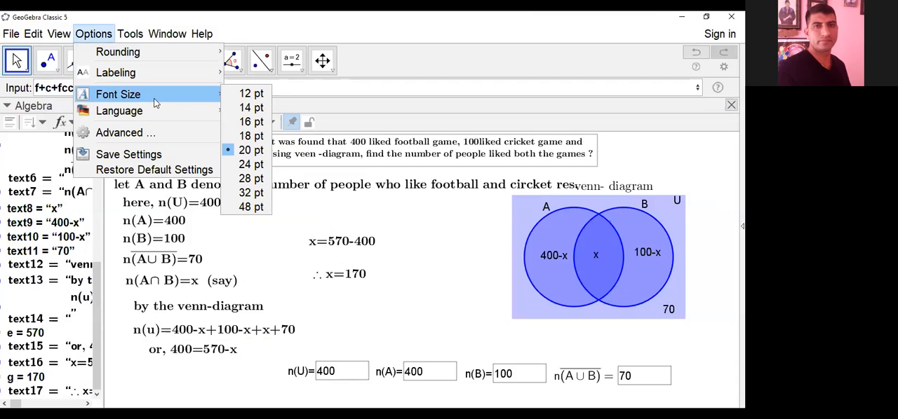
{"action": "left_click", "coordinate": [244, 122]}
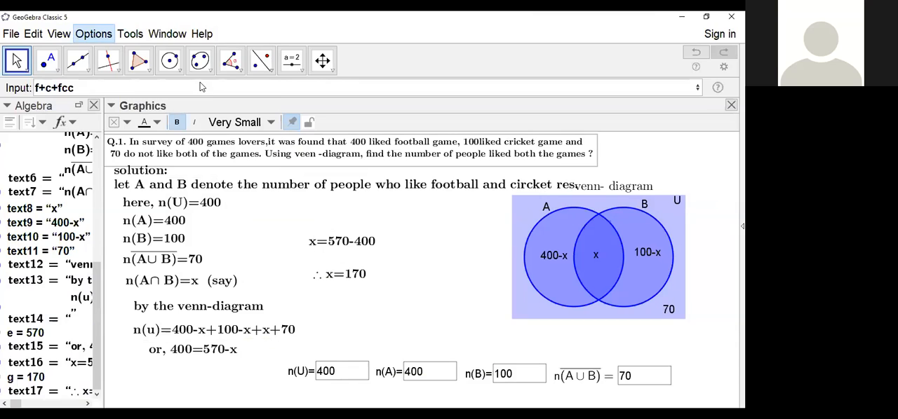
Step: Save the construction in the Set folder as a GeoGebra (.ggb) file named "set dynamic file 2077"
{"action": "left_click", "coordinate": [9, 32]}
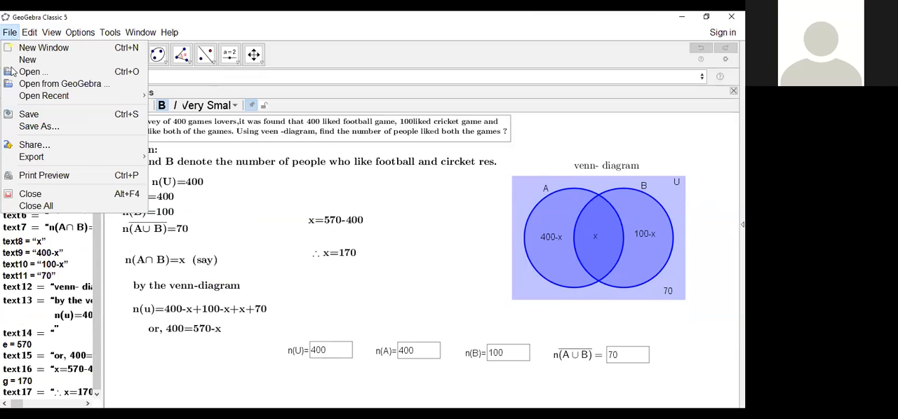
{"action": "left_click", "coordinate": [49, 117]}
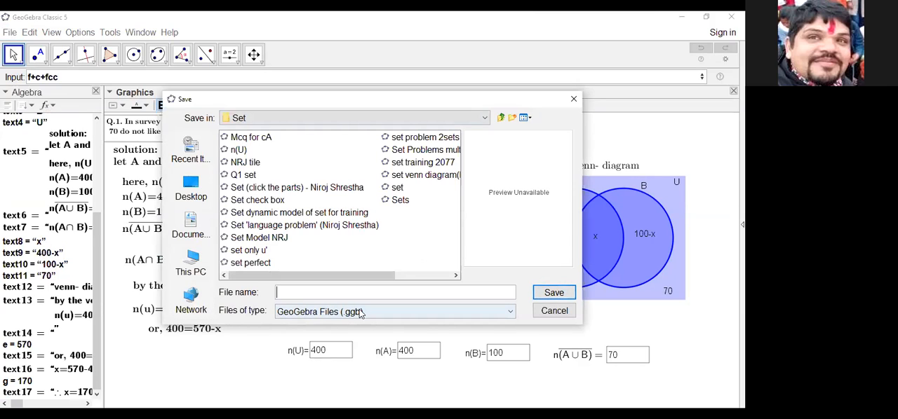
{"action": "left_click", "coordinate": [512, 312]}
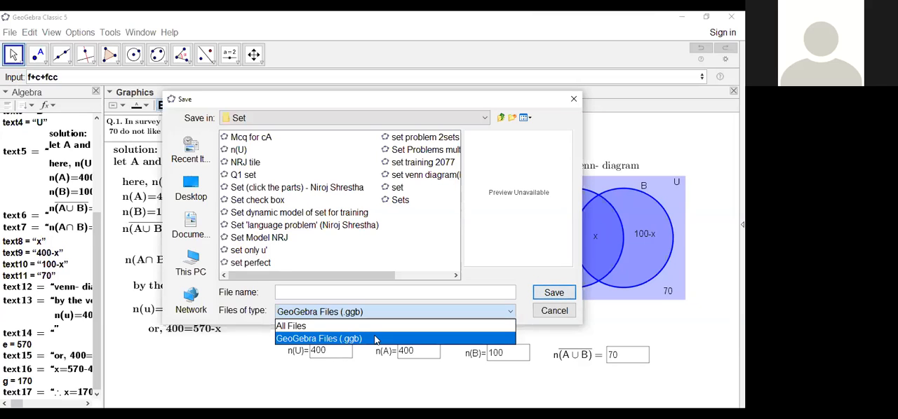
{"action": "left_click", "coordinate": [350, 291]}
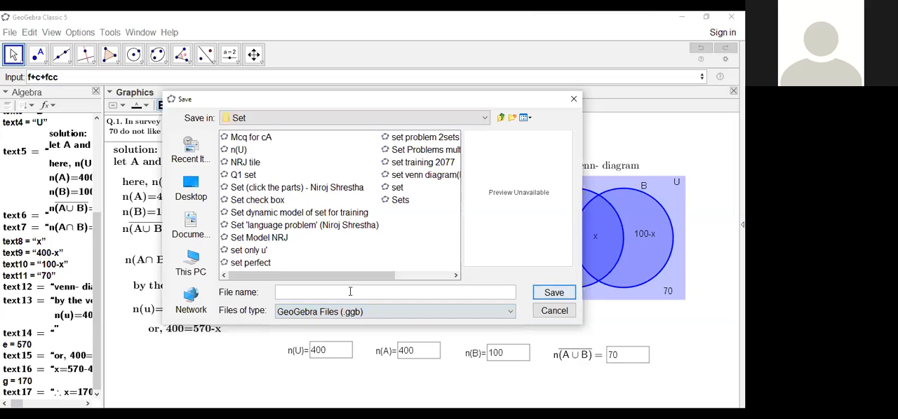
{"action": "type", "text": "set m"}
{"action": "key", "text": "BackSpace"}
{"action": "key", "text": "BackSpace"}
{"action": "key", "text": "BackSpace"}
{"action": "key", "text": "BackSpace"}
{"action": "key", "text": "BackSpace"}
{"action": "type", "text": "dynamic file"}
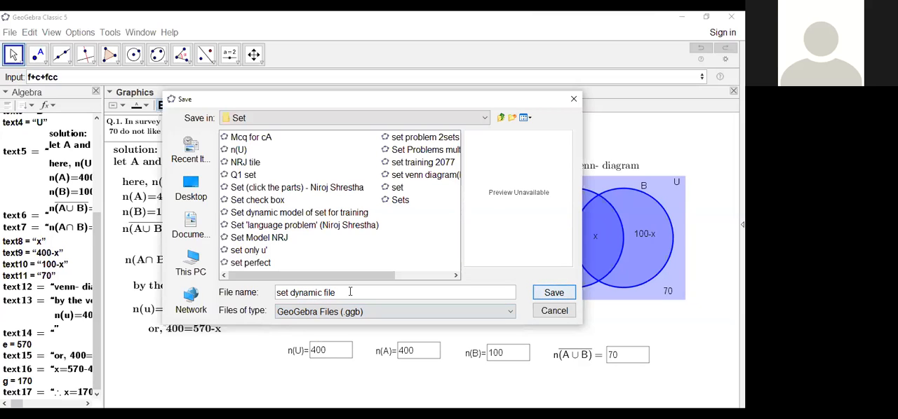
{"action": "type", "text": " 2077"}
{"action": "left_click", "coordinate": [554, 295]}
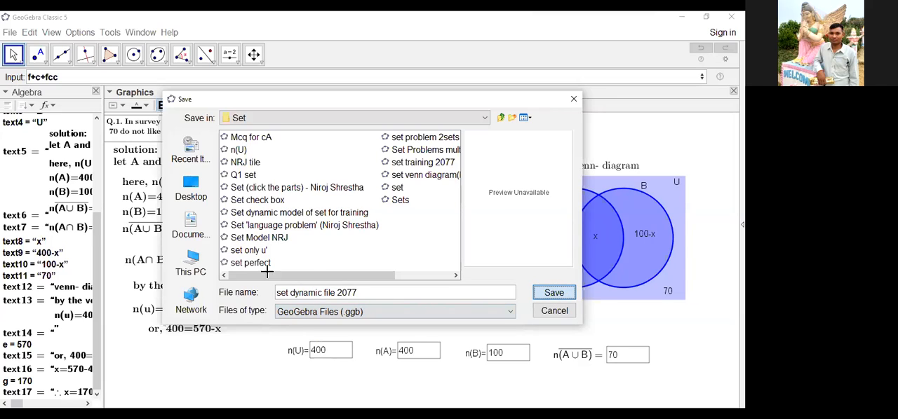